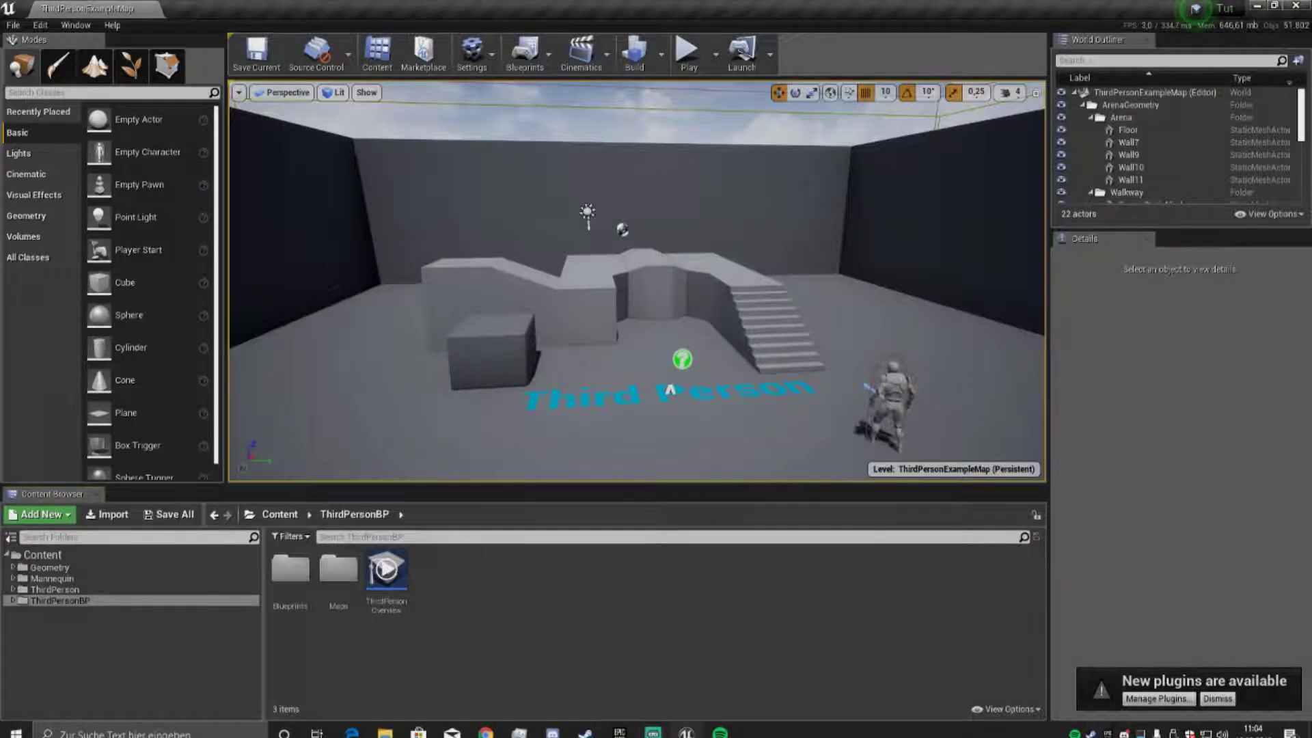
Create a NewFolder from ThirdPersonBP and move it under the Content folder.
right_drag(635, 280, 690, 277)
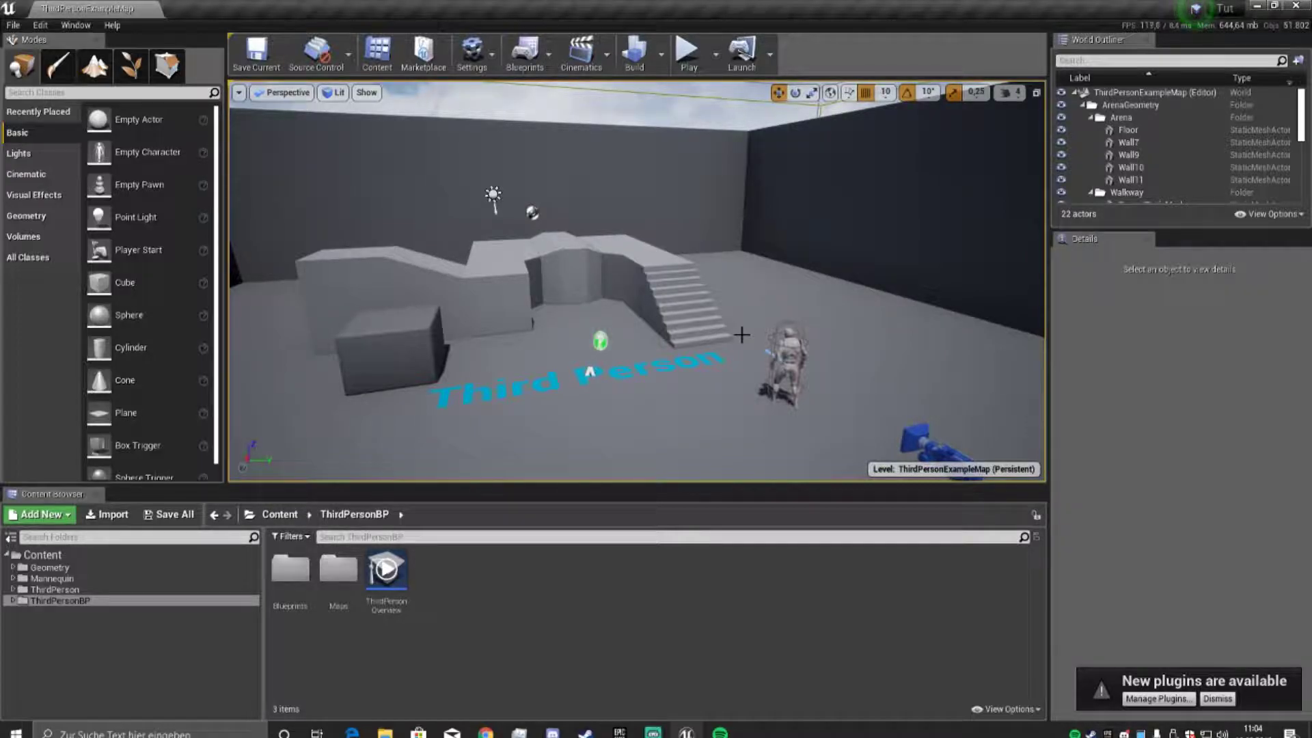
right_drag(741, 335, 758, 315)
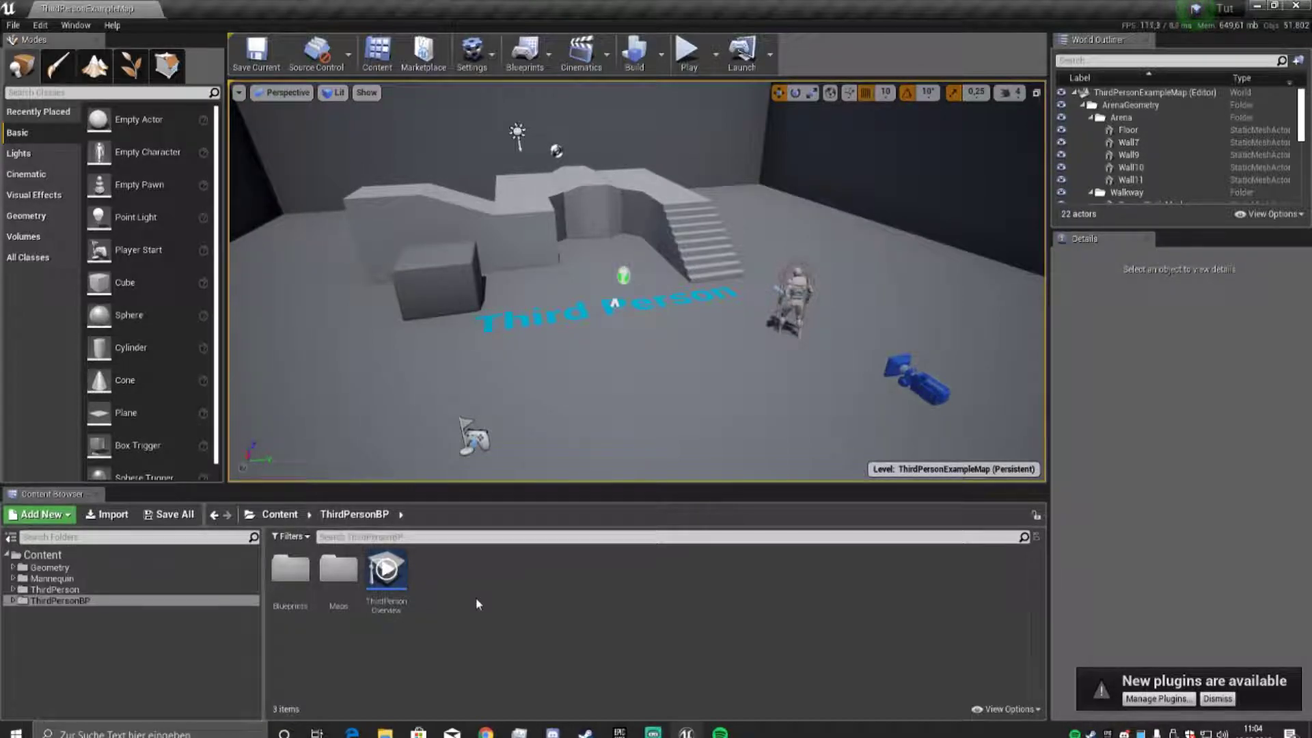
right_click(103, 658)
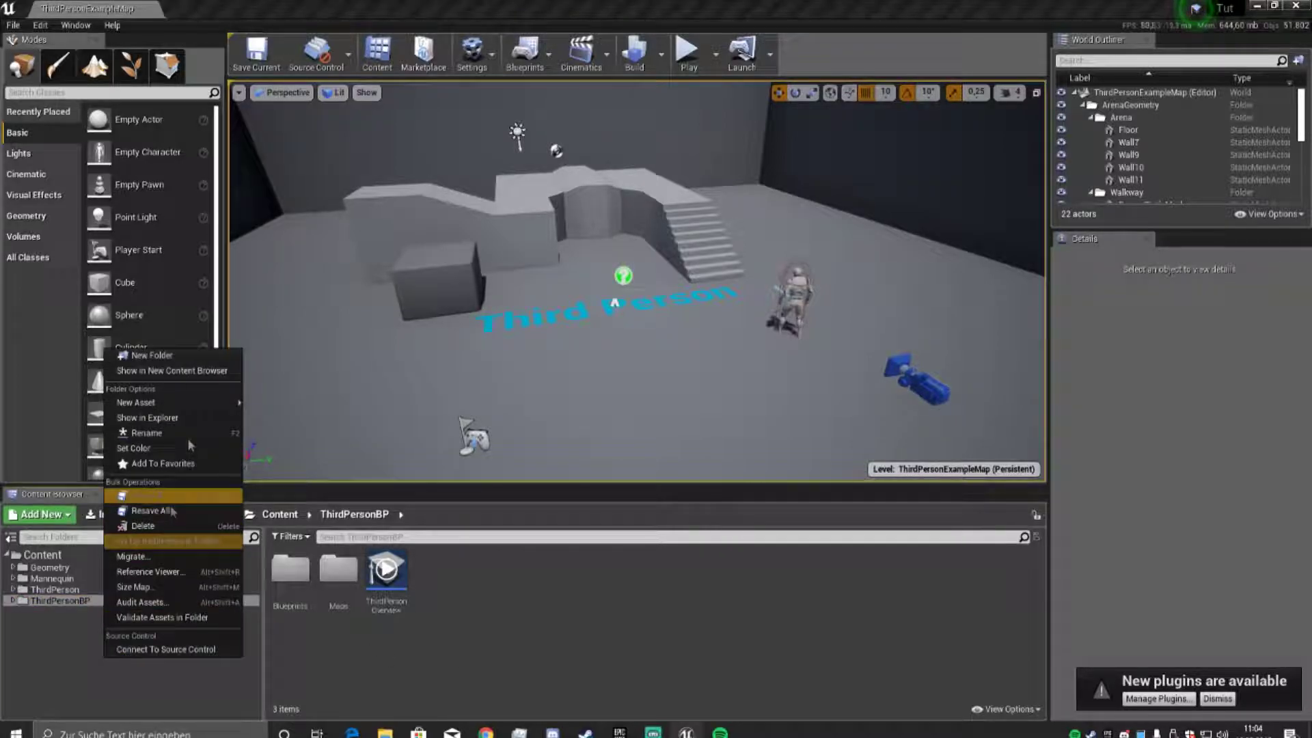
click(178, 352)
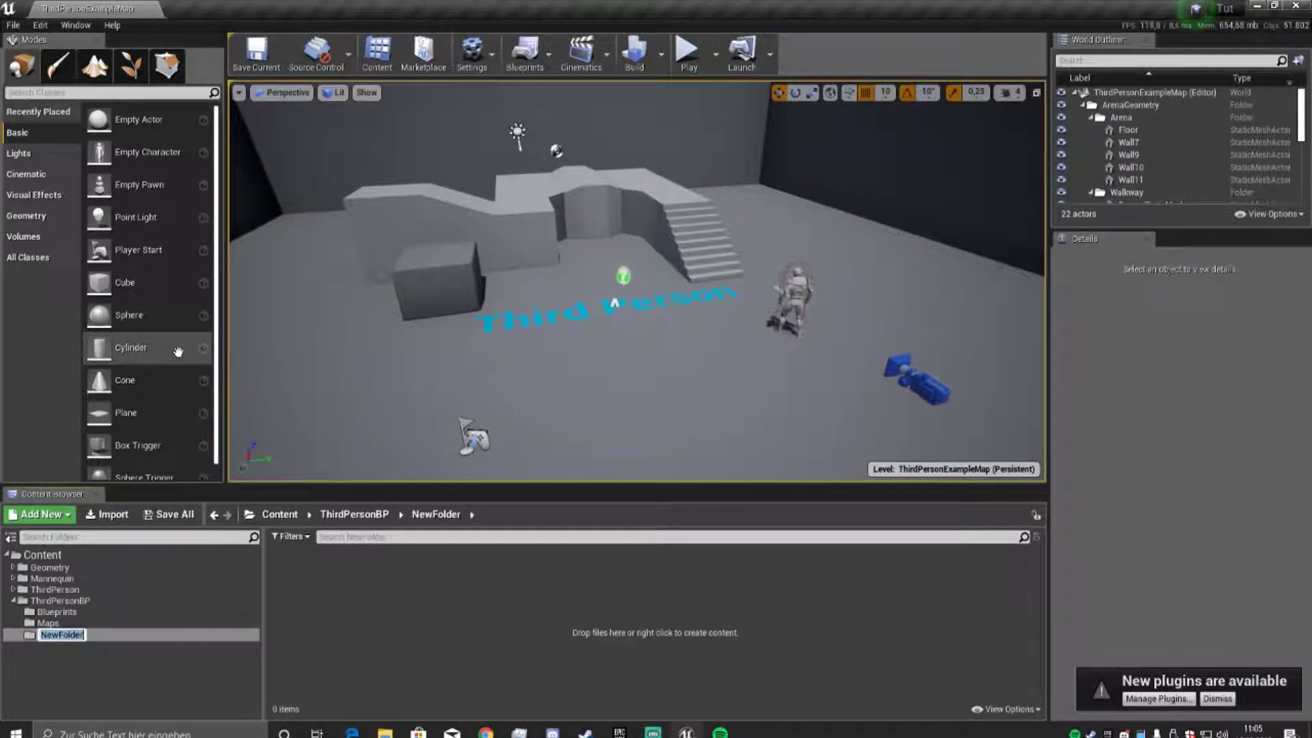
key(BackSpace)
text(Maps)
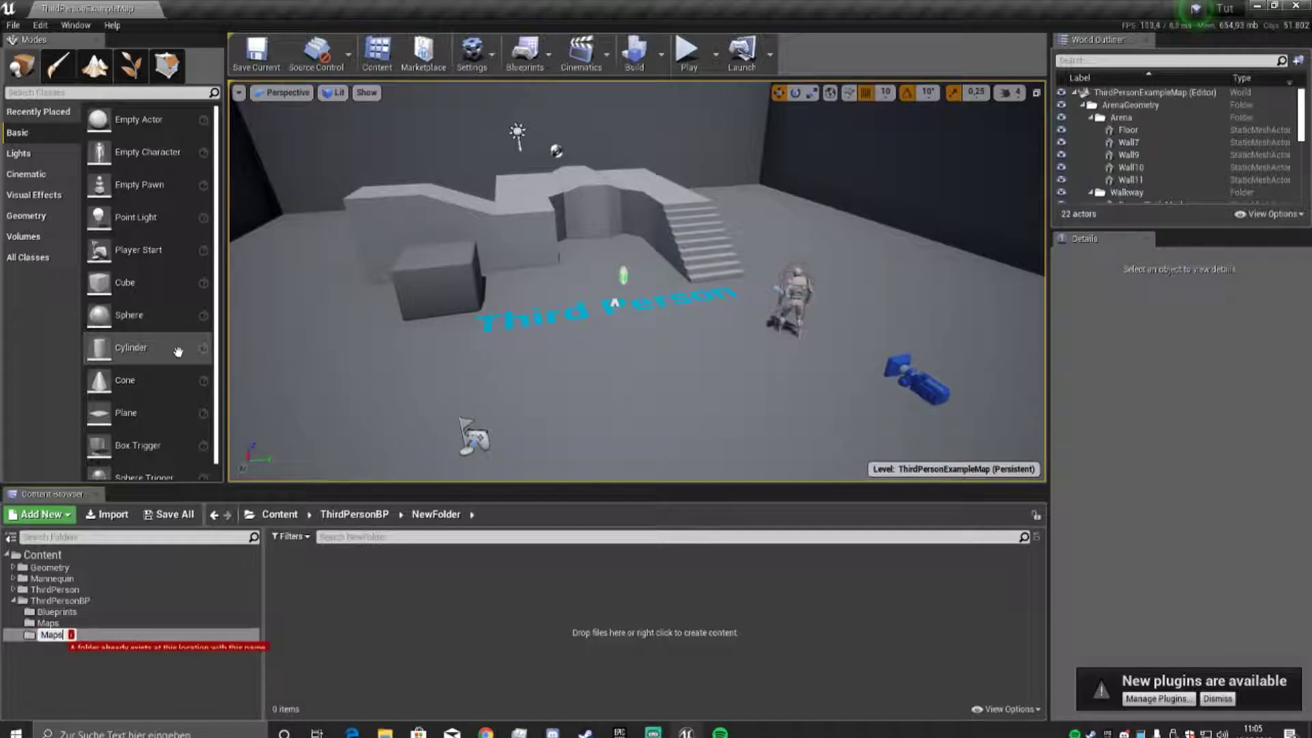
text(NewFolder)
drag(137, 635, 96, 557)
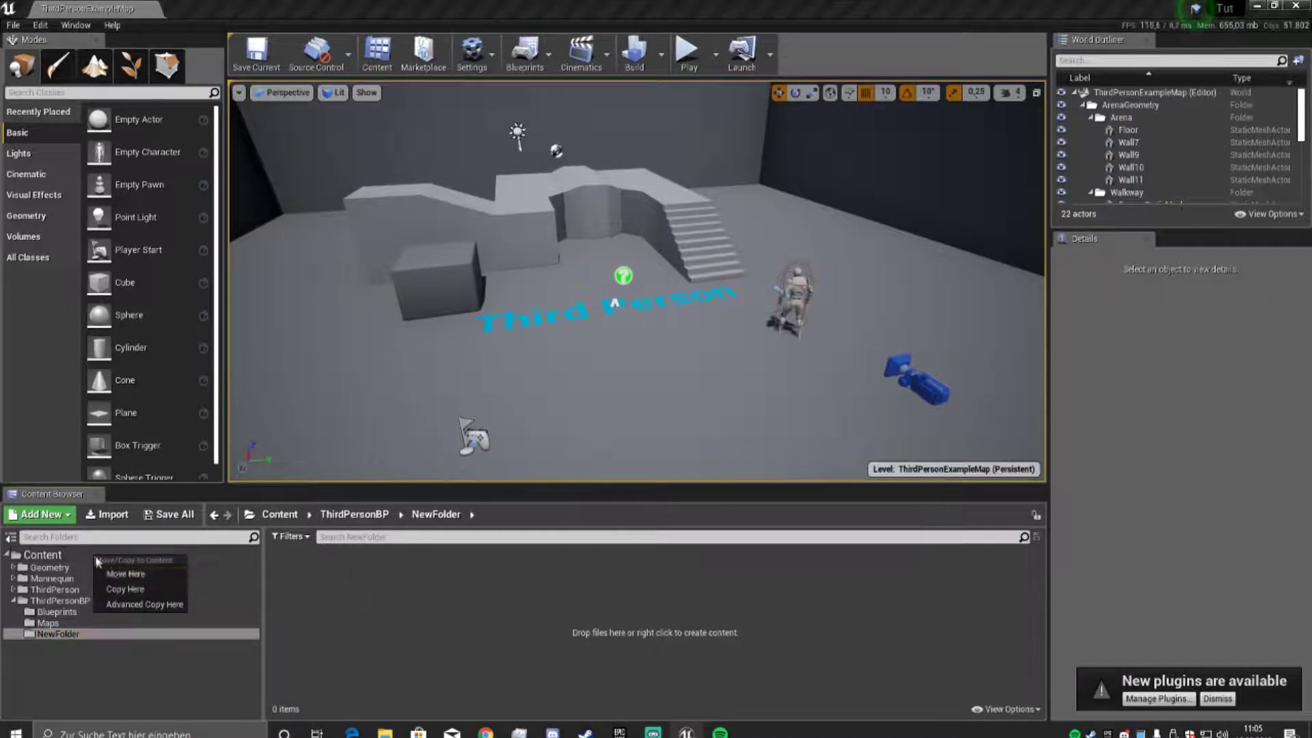
click(116, 585)
Rename the new folder to maps.
right_click(59, 589)
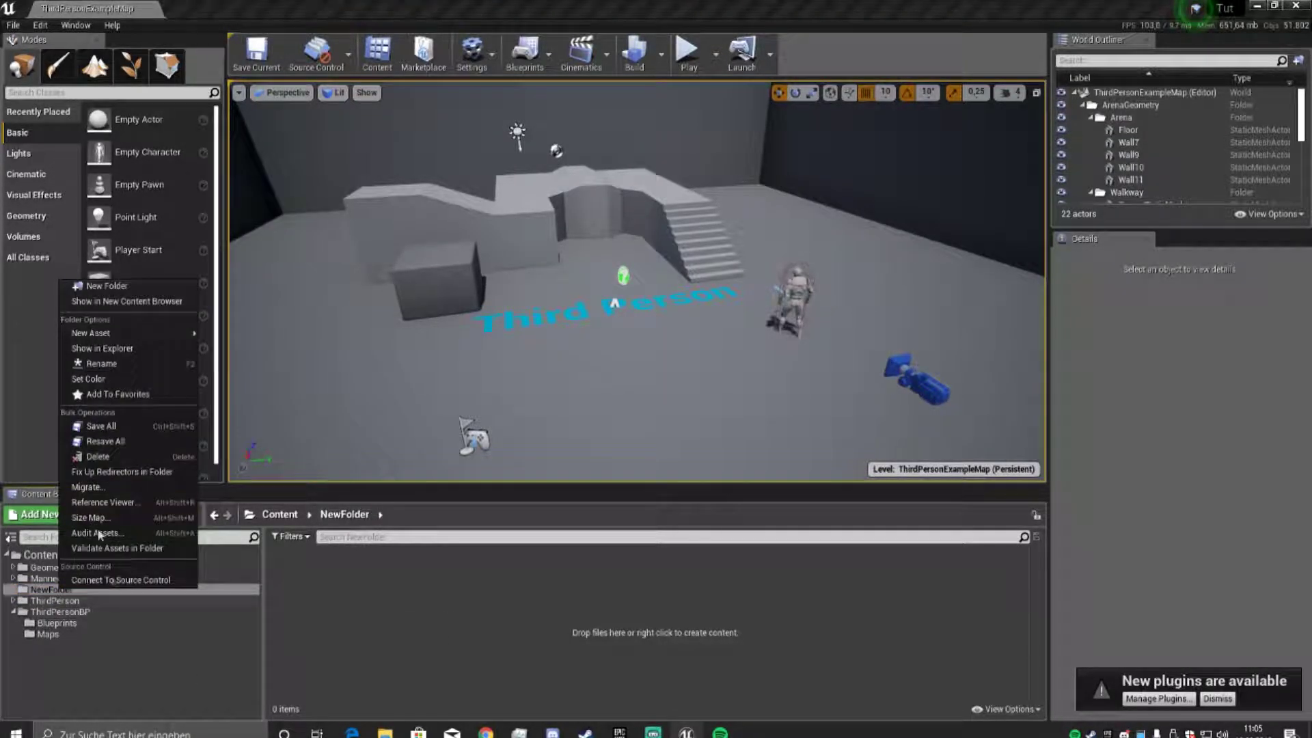
click(106, 361)
text(maps)
key(Return)
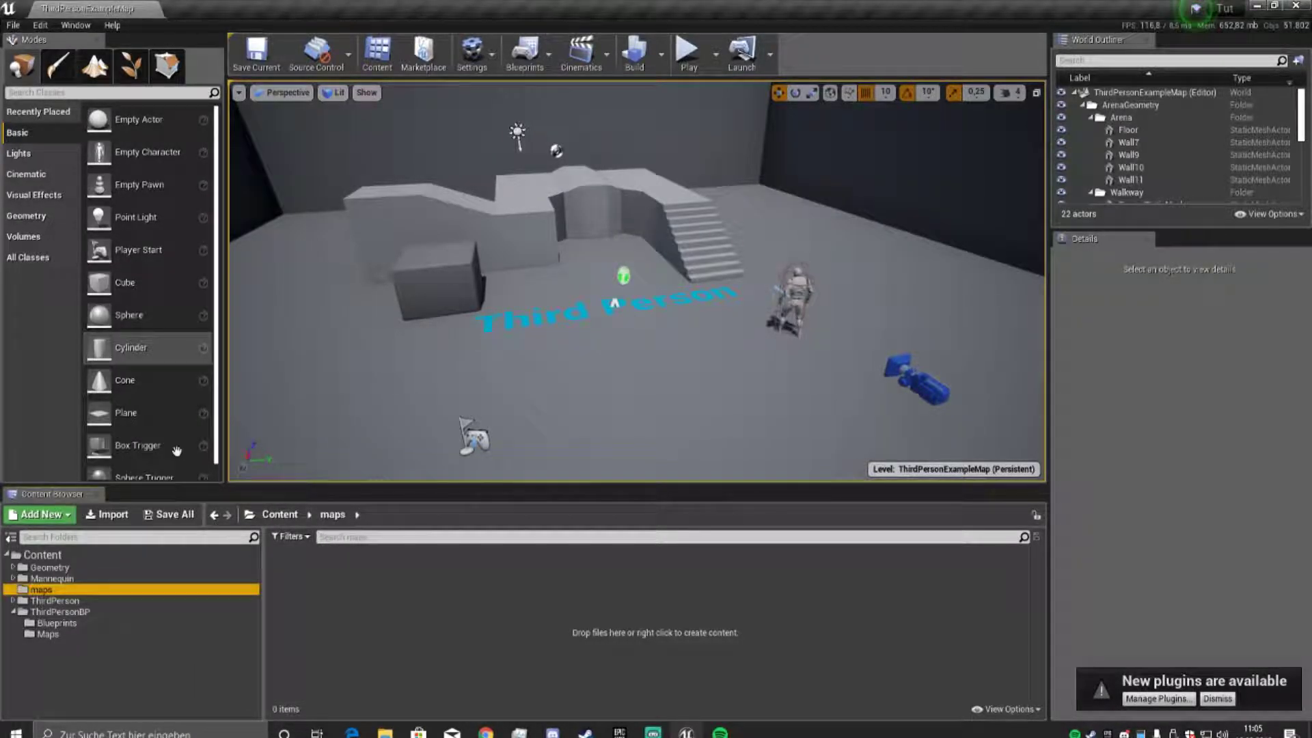
Create a new level named Main in the maps folder.
right_click(401, 642)
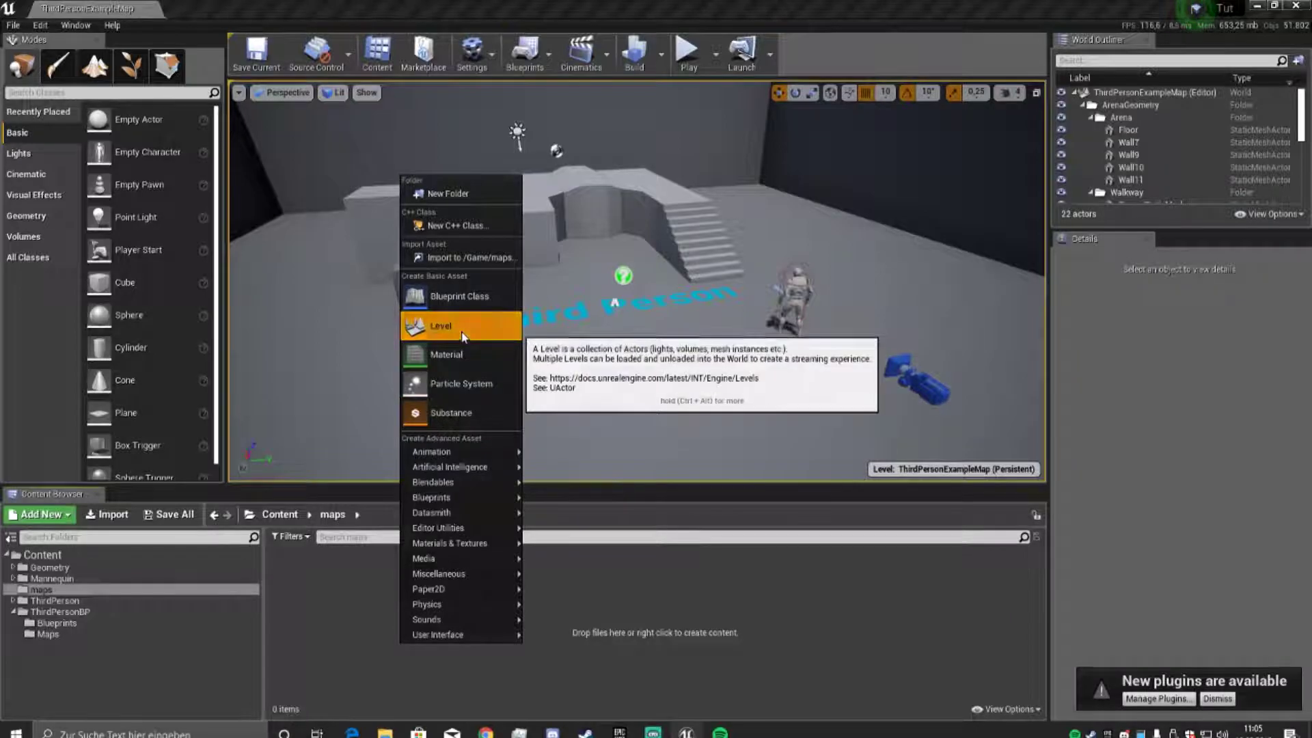
click(441, 325)
text(Main)
key(Return)
Create a widget blueprint named Menu in maps, then open the Main level.
right_click(366, 628)
mouse_move(386, 617)
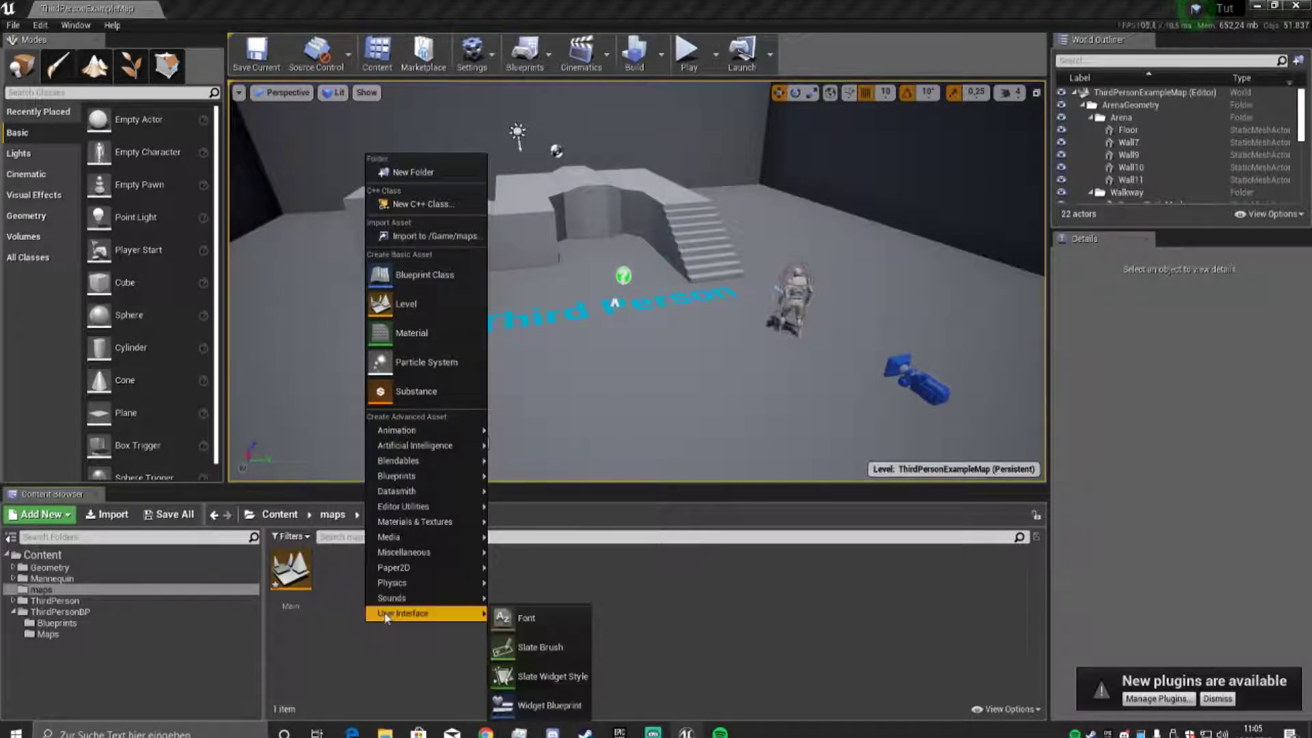
click(539, 705)
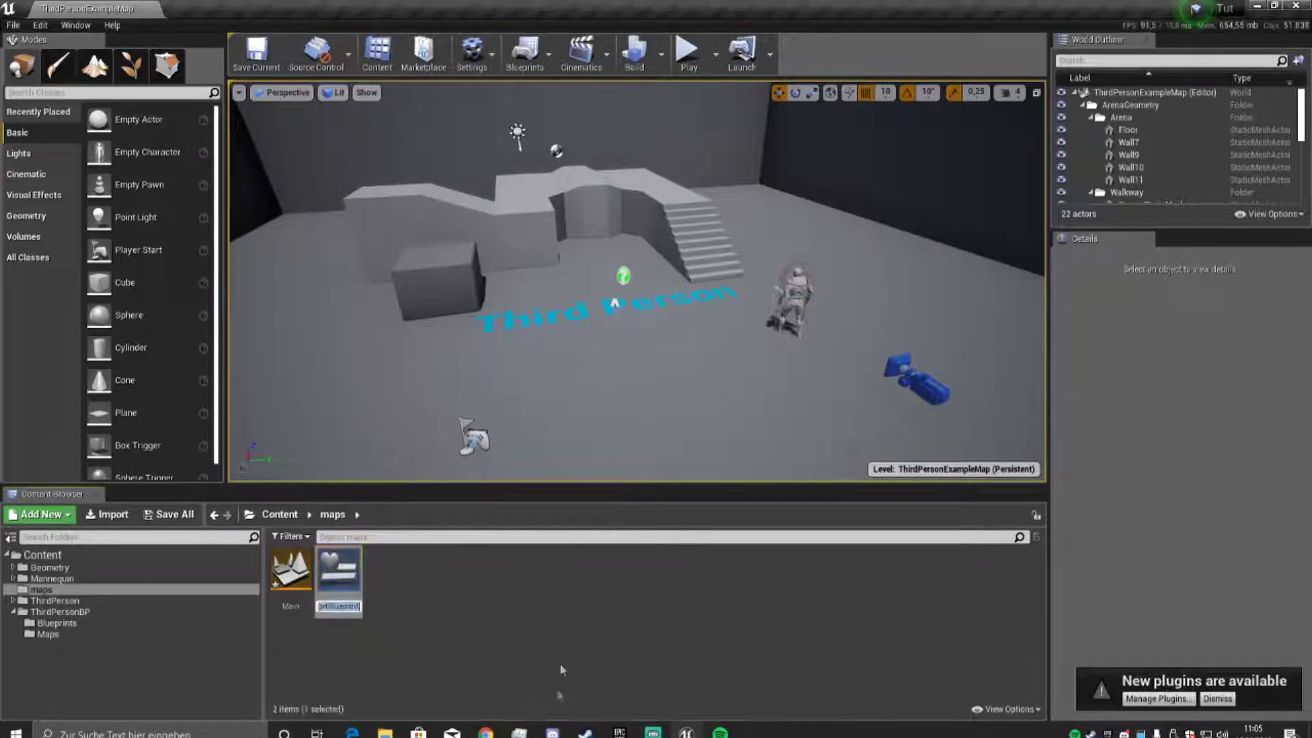
text(Menu)
key(Return)
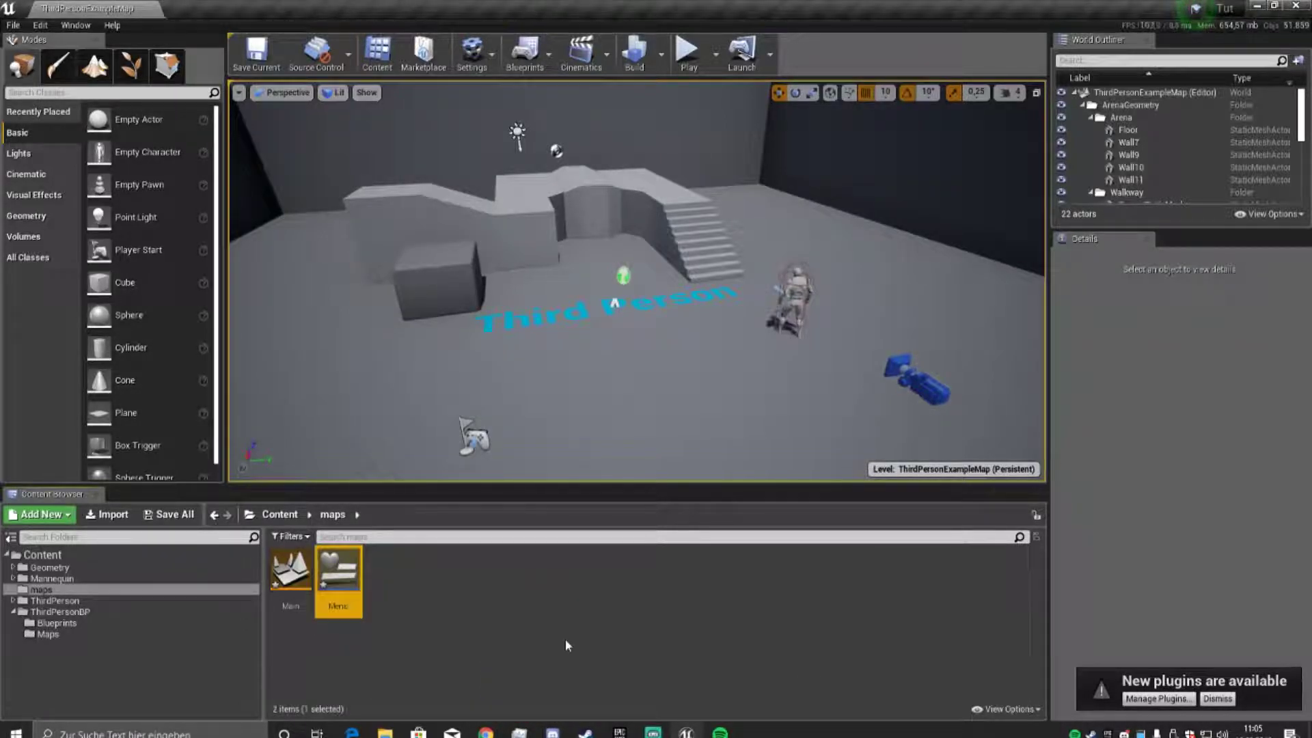
double_click(295, 585)
click(720, 492)
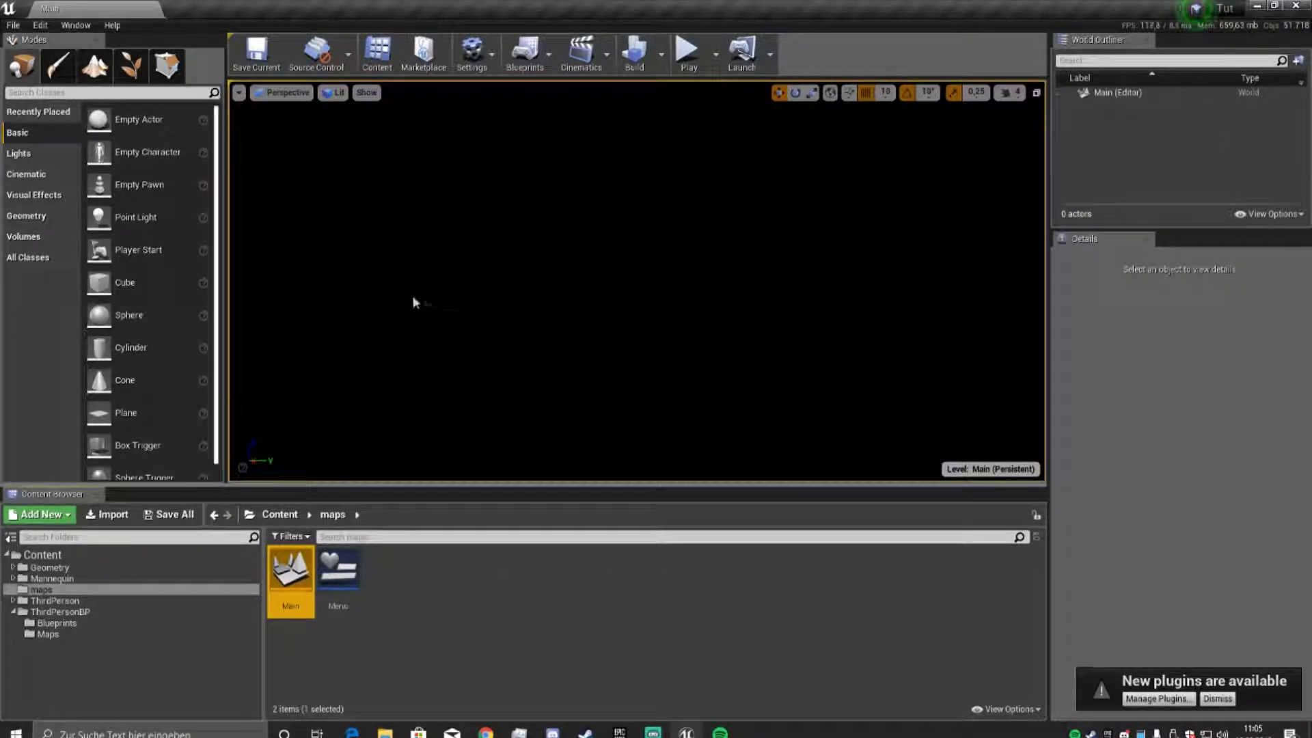
Resize the Menu widget's design preview to 1920 x 1080, then go back to Main.
double_click(335, 580)
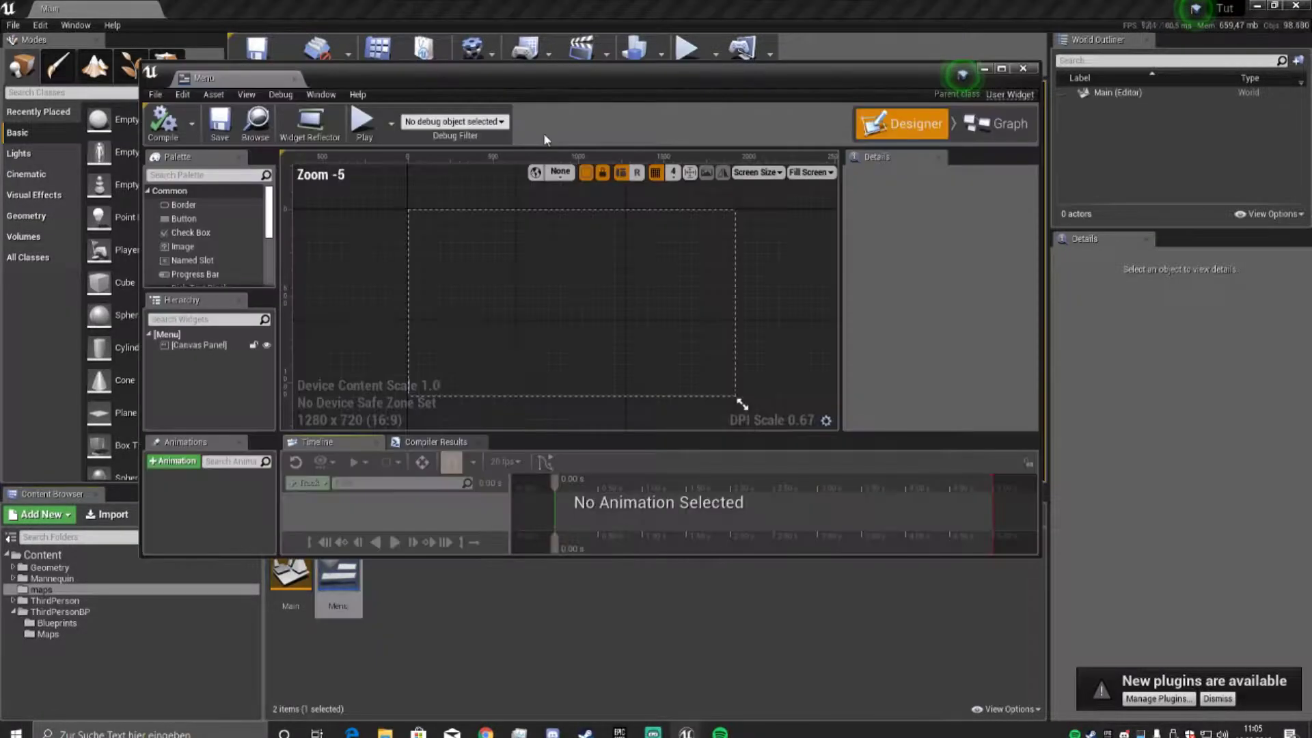
scroll(674, 351, down, 3)
mouse_move(719, 376)
mouse_down()
mouse_move(610, 252)
mouse_move(691, 293)
mouse_up()
drag(205, 77, 246, 6)
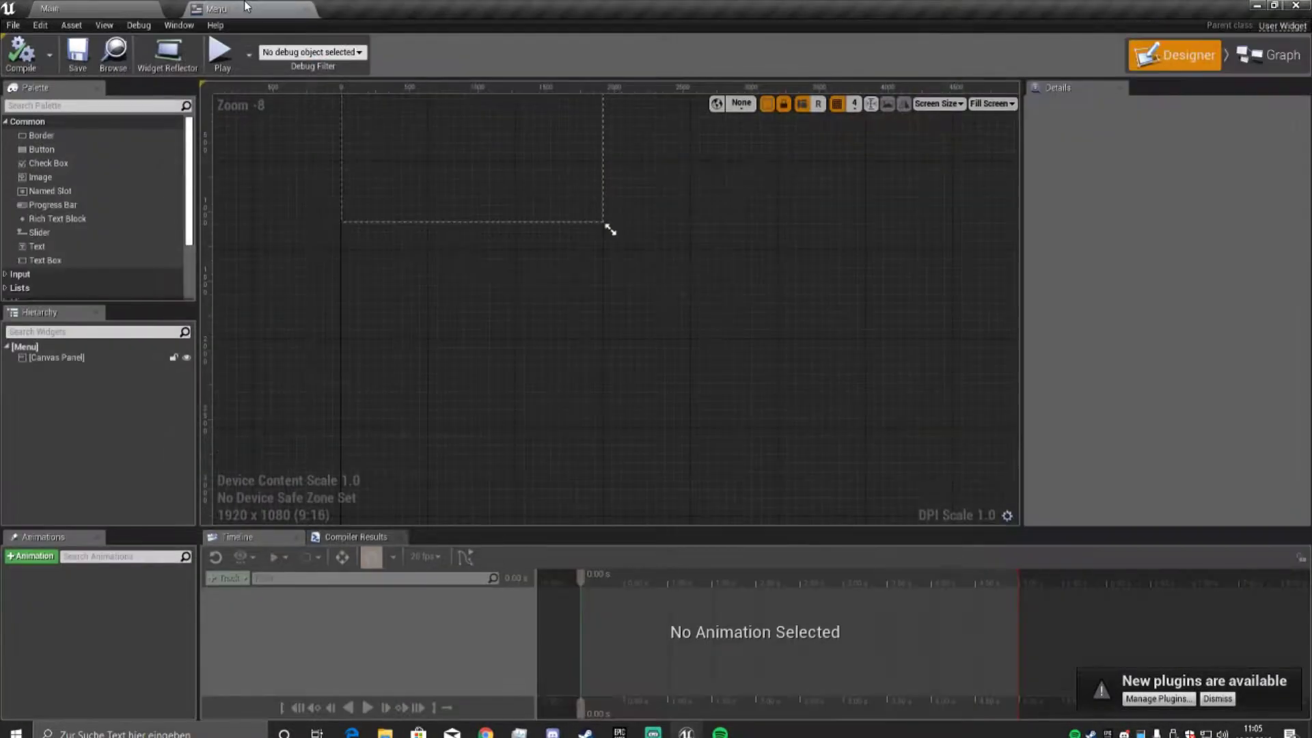
right_drag(365, 297, 489, 443)
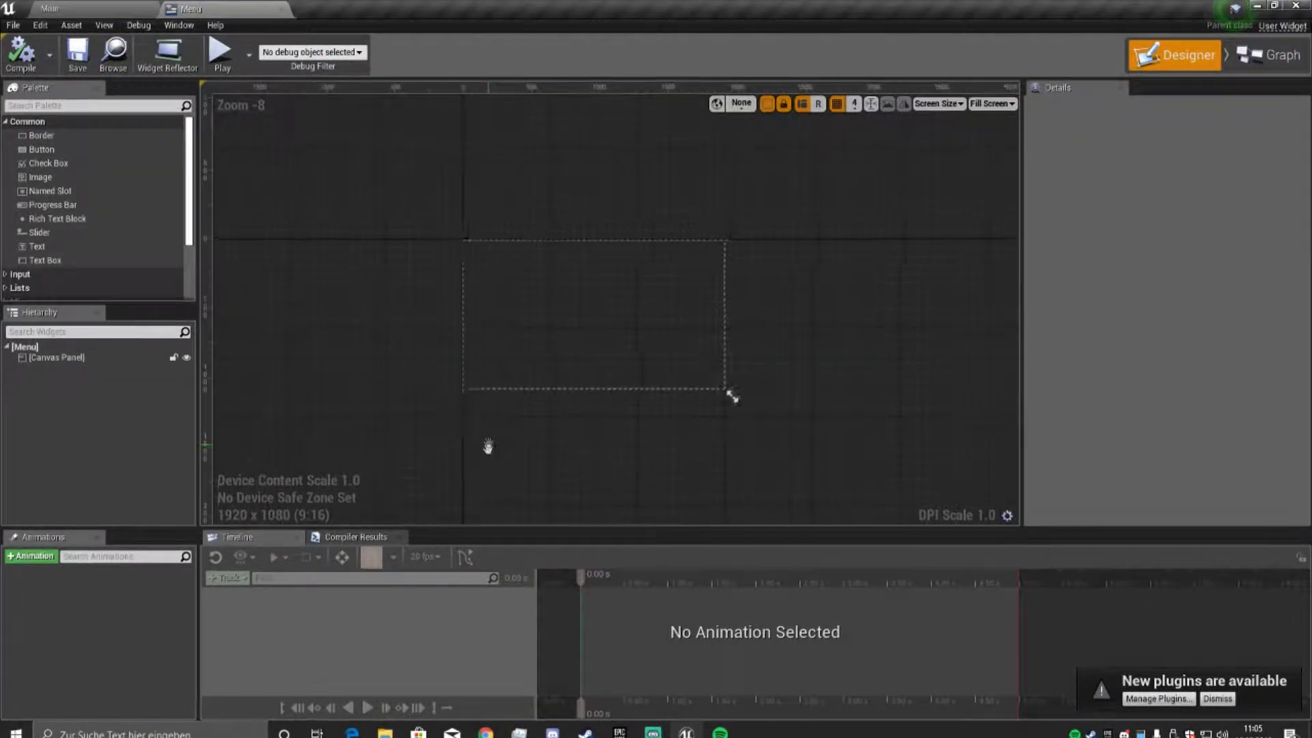
click(85, 8)
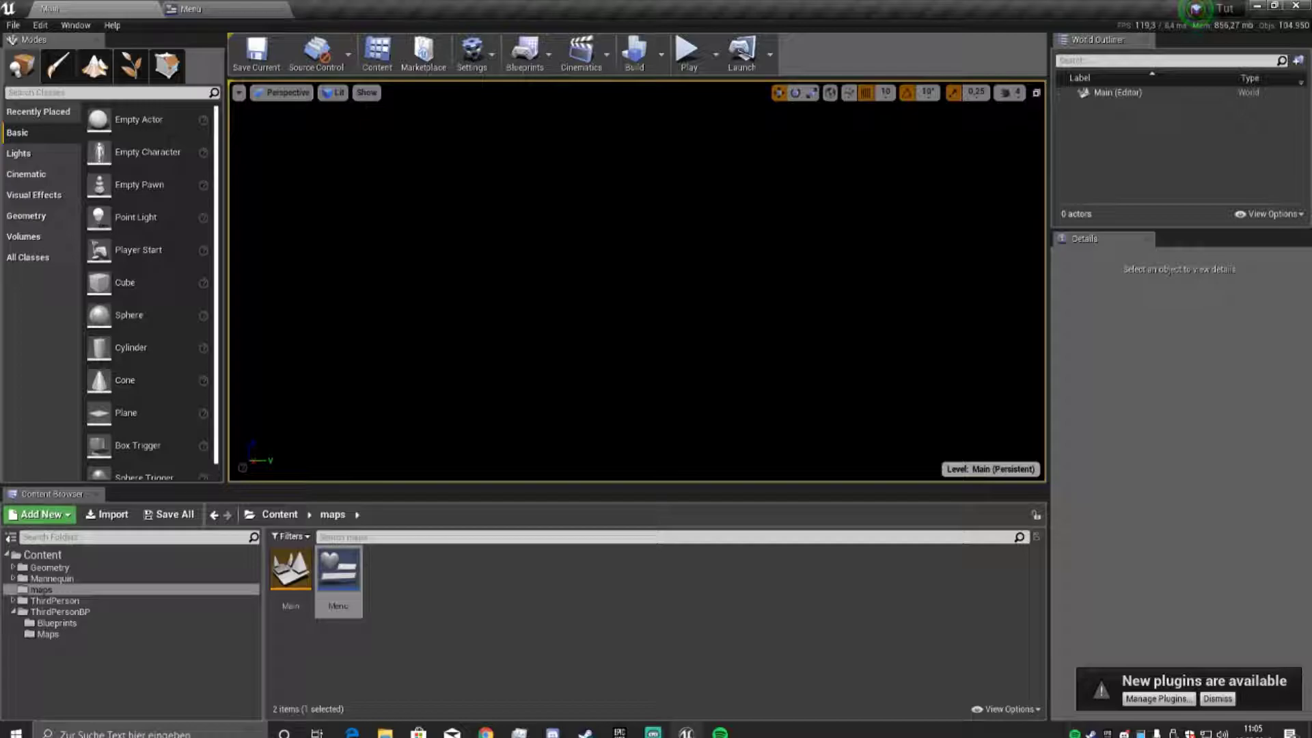
click(386, 733)
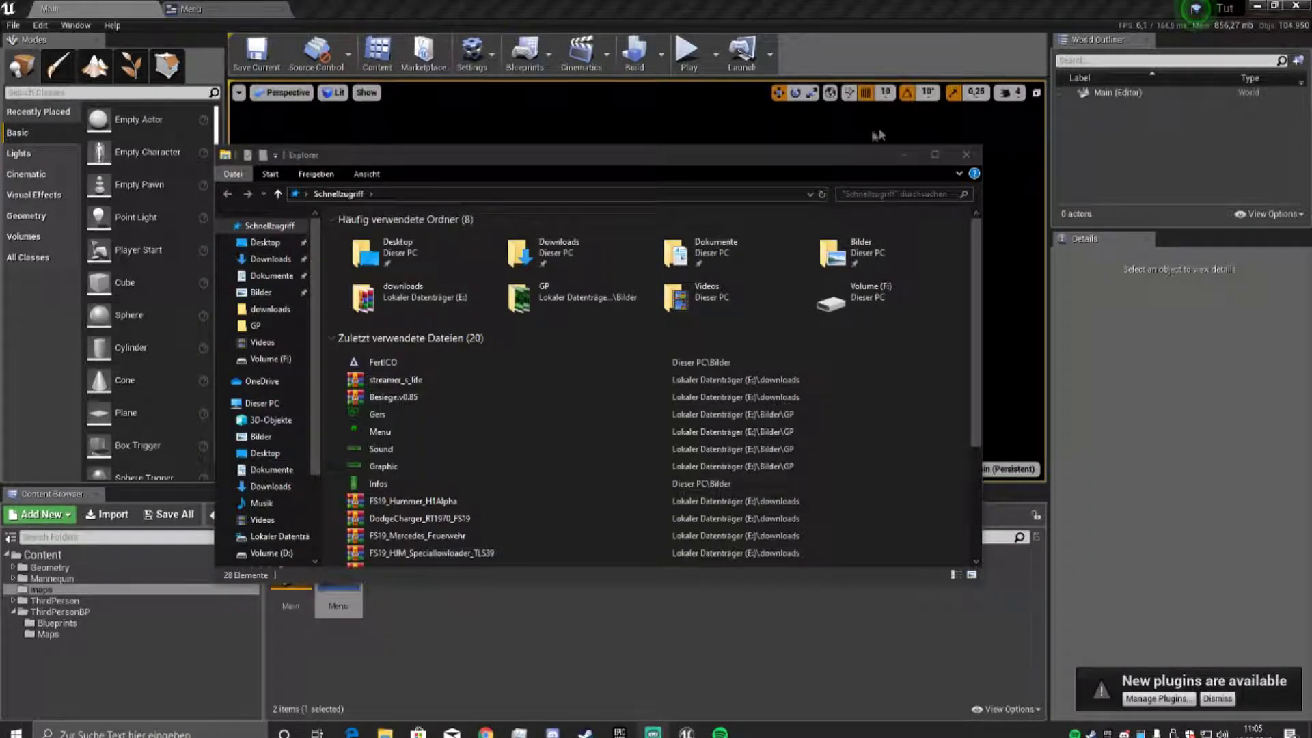
key(alt+F4)
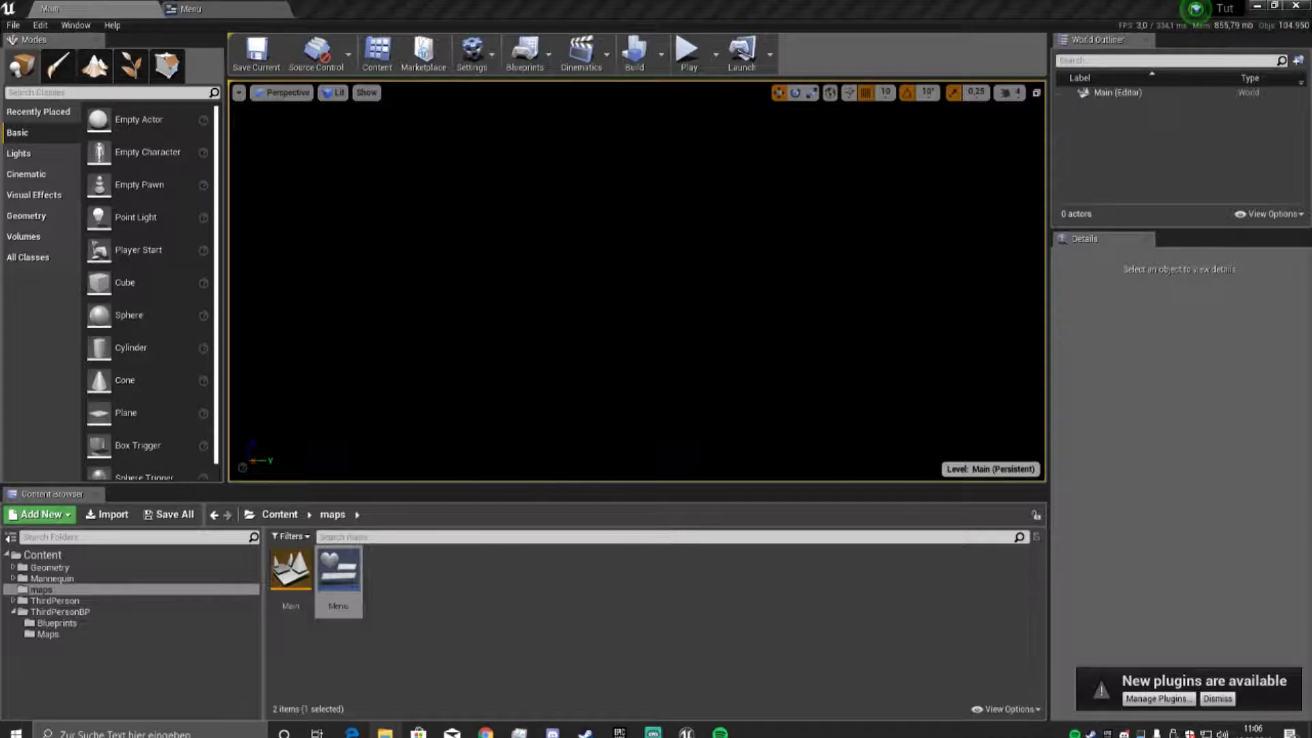
click(1196, 8)
Import the Leave, OPTIONS and PLAY image files into maps and clear the selection.
drag(794, 596, 795, 597)
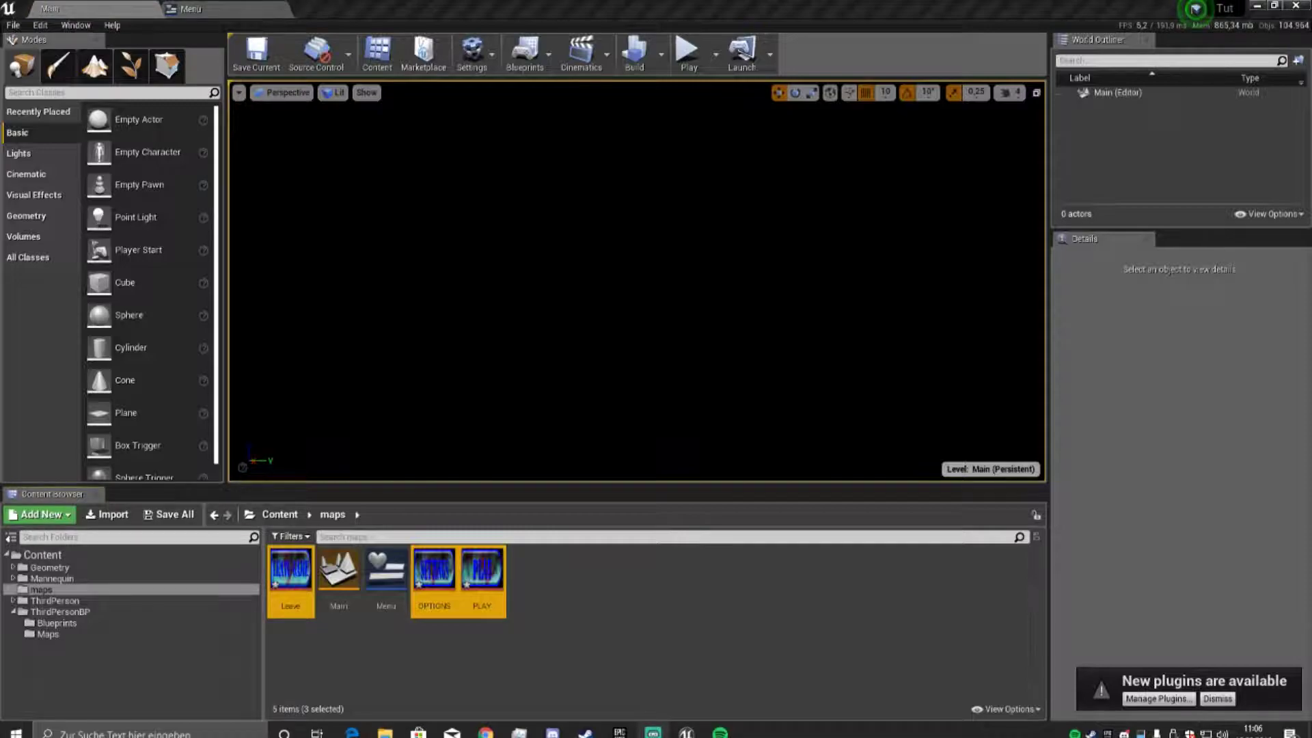
click(528, 596)
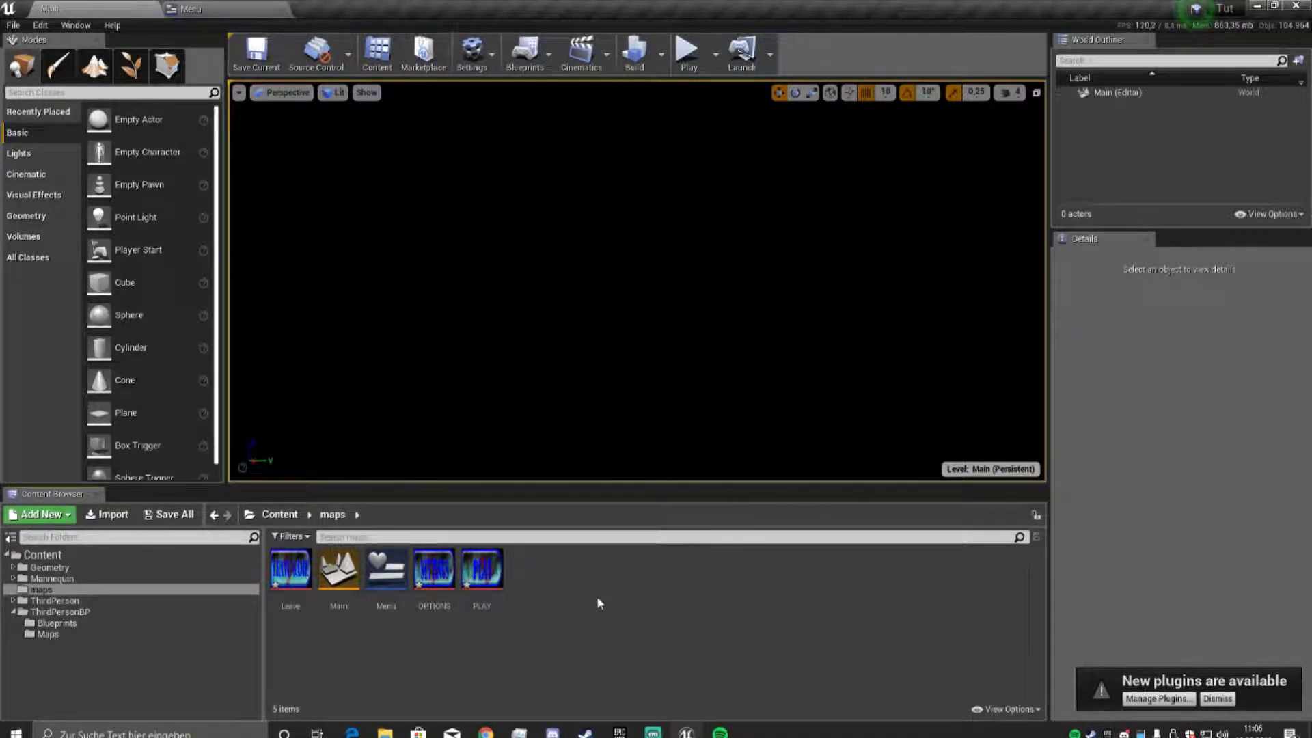
Set the OPTIONS texture's Texture Group to UI and close its editor.
right_click(455, 578)
mouse_move(505, 203)
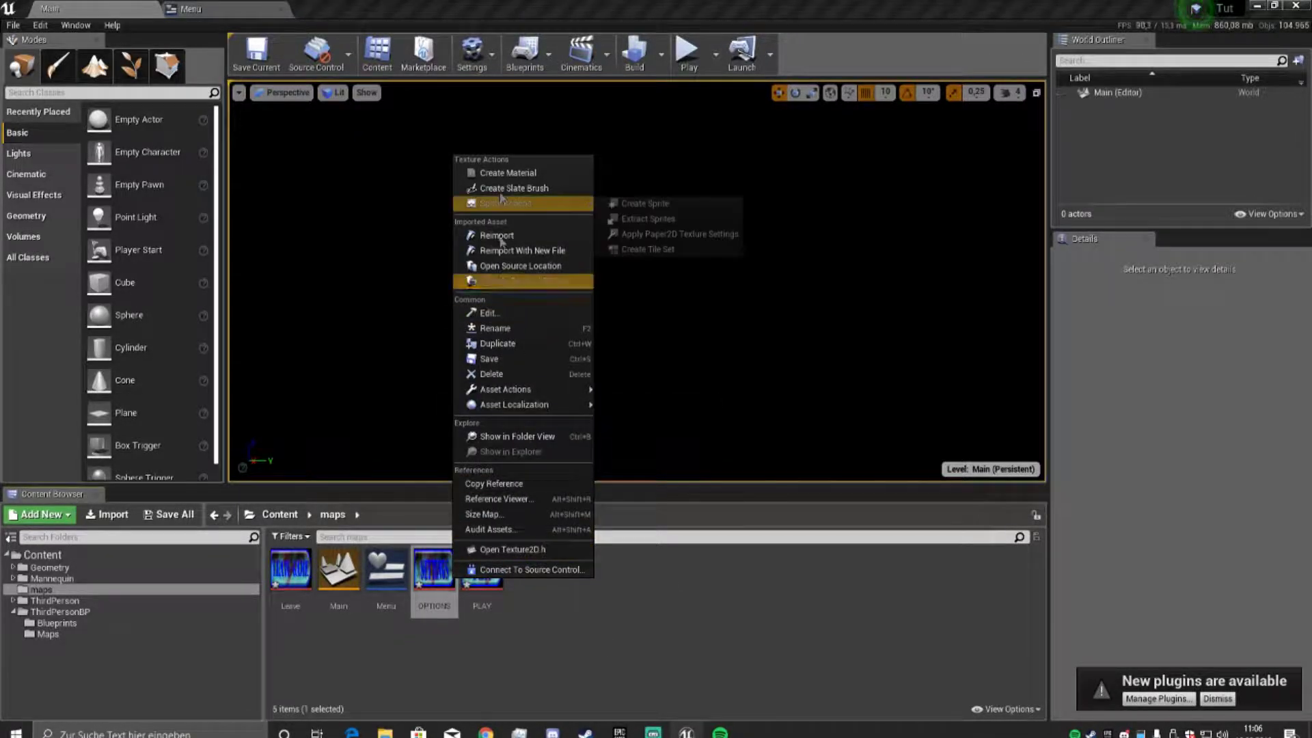
mouse_move(512, 405)
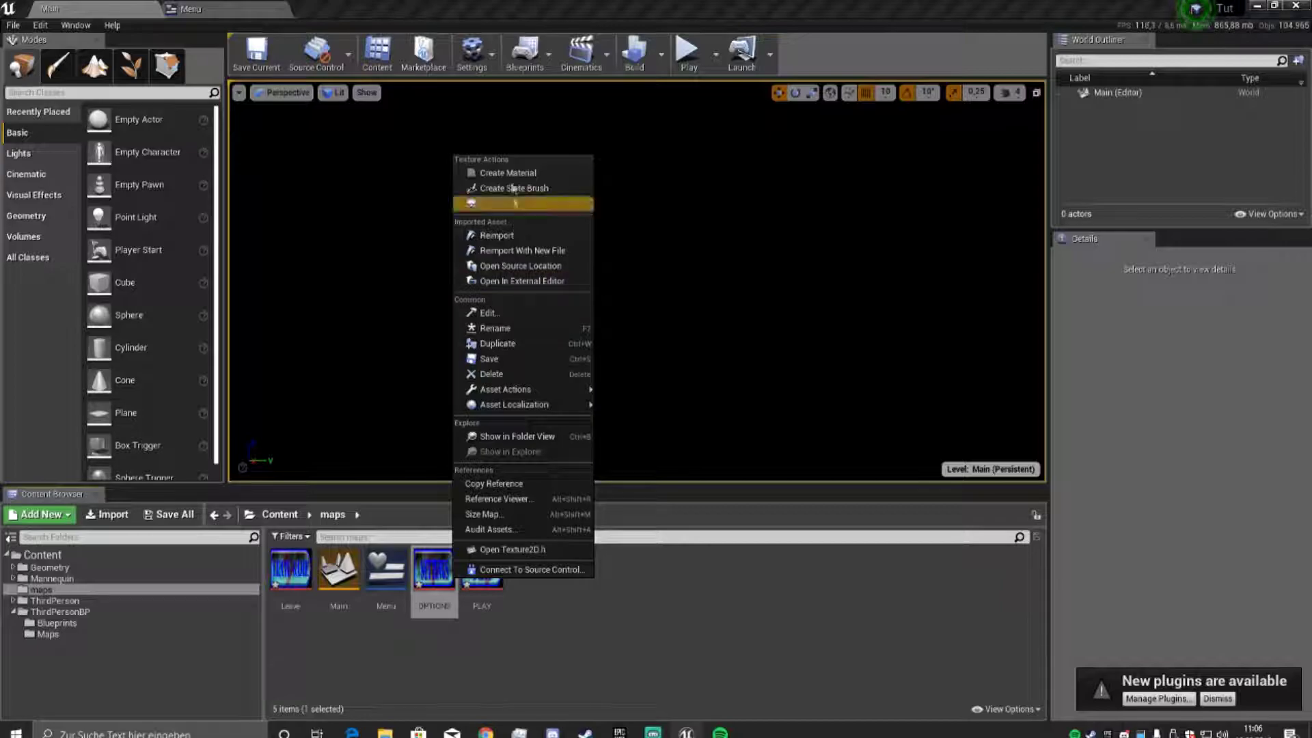
click(524, 317)
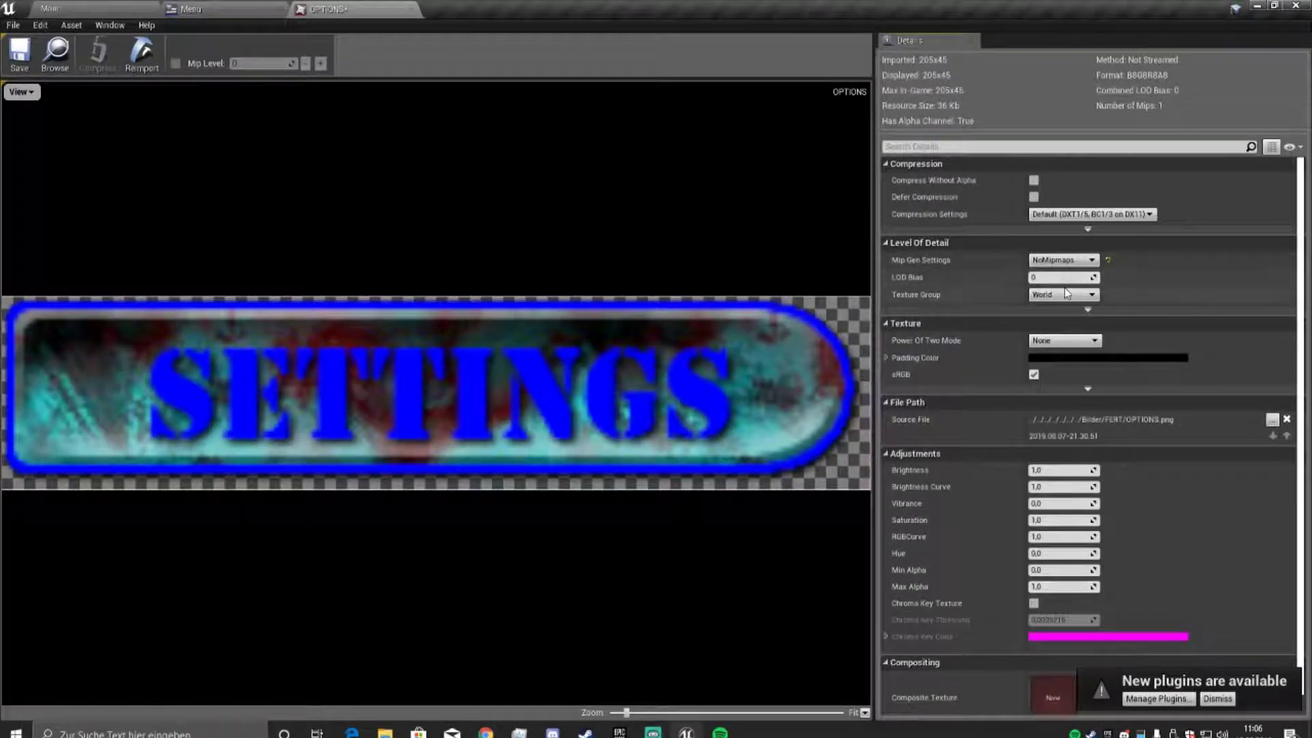
click(1067, 292)
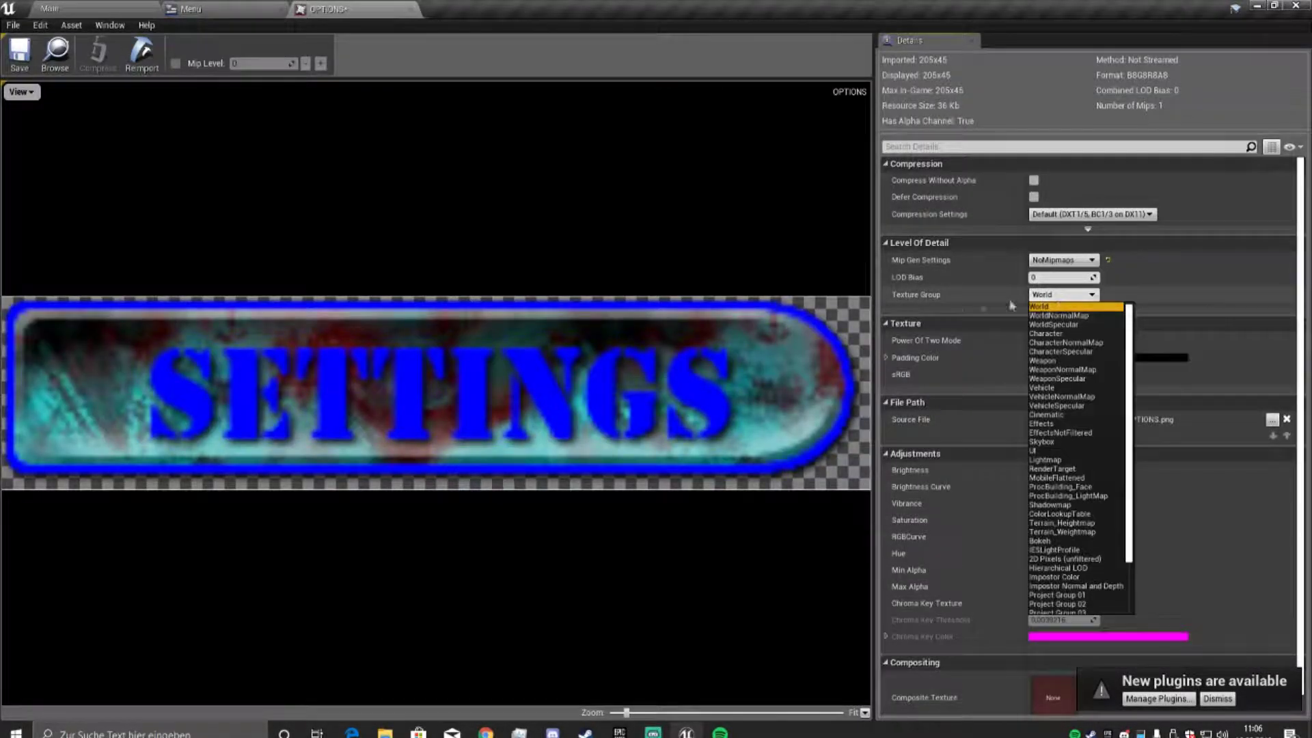
click(1033, 451)
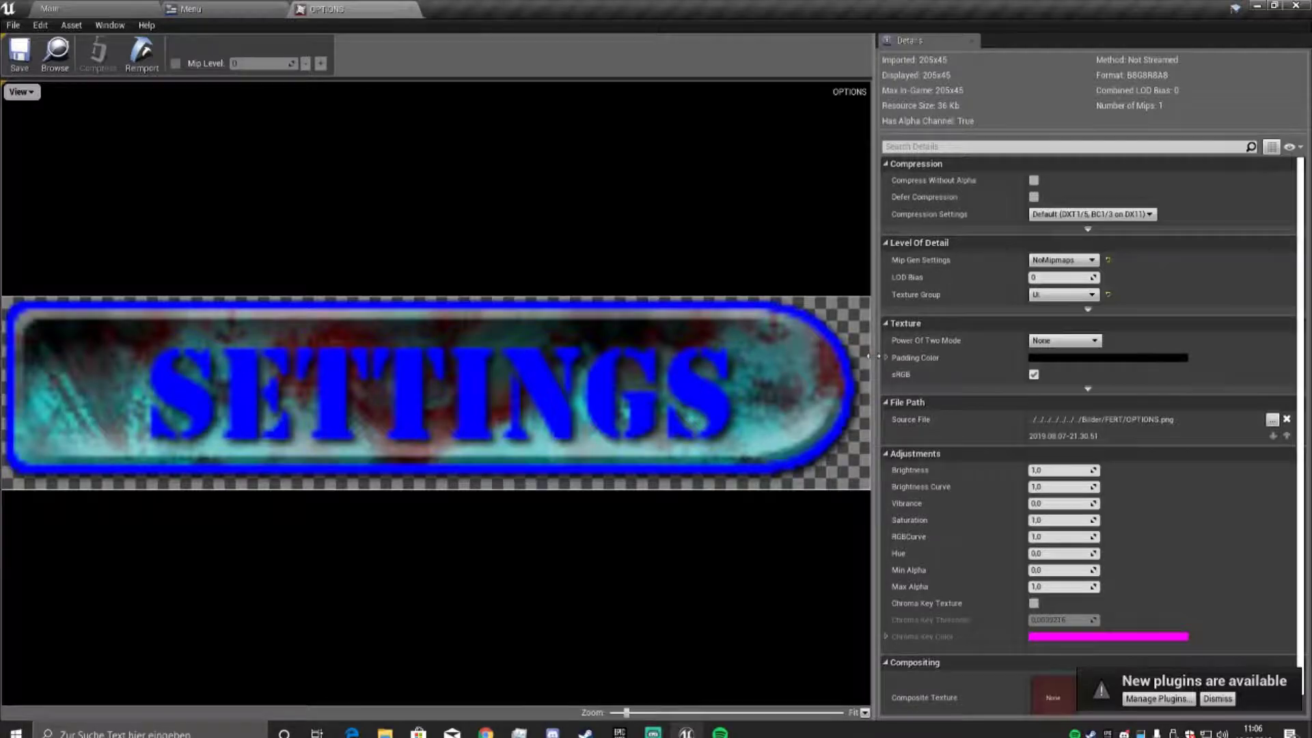
click(410, 9)
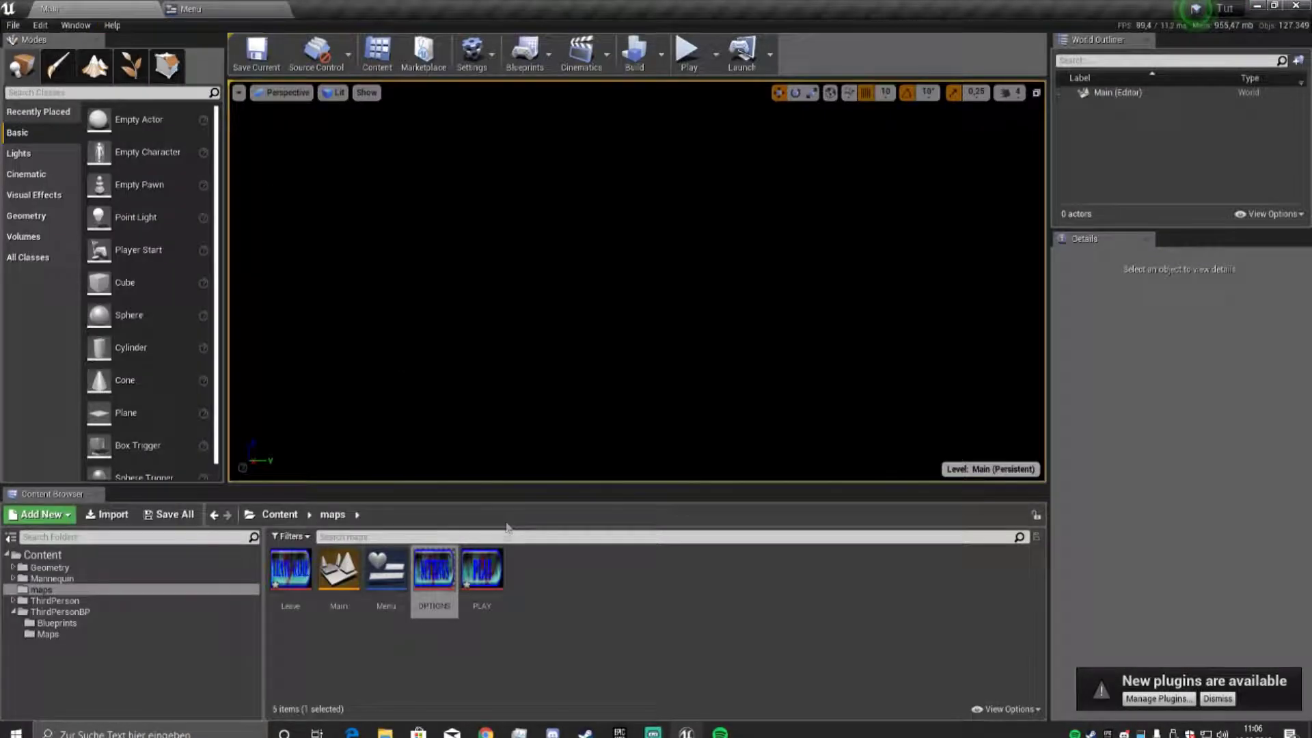
Set the Texture Group of the PLAY and Leave textures to UI.
double_click(491, 564)
click(1050, 296)
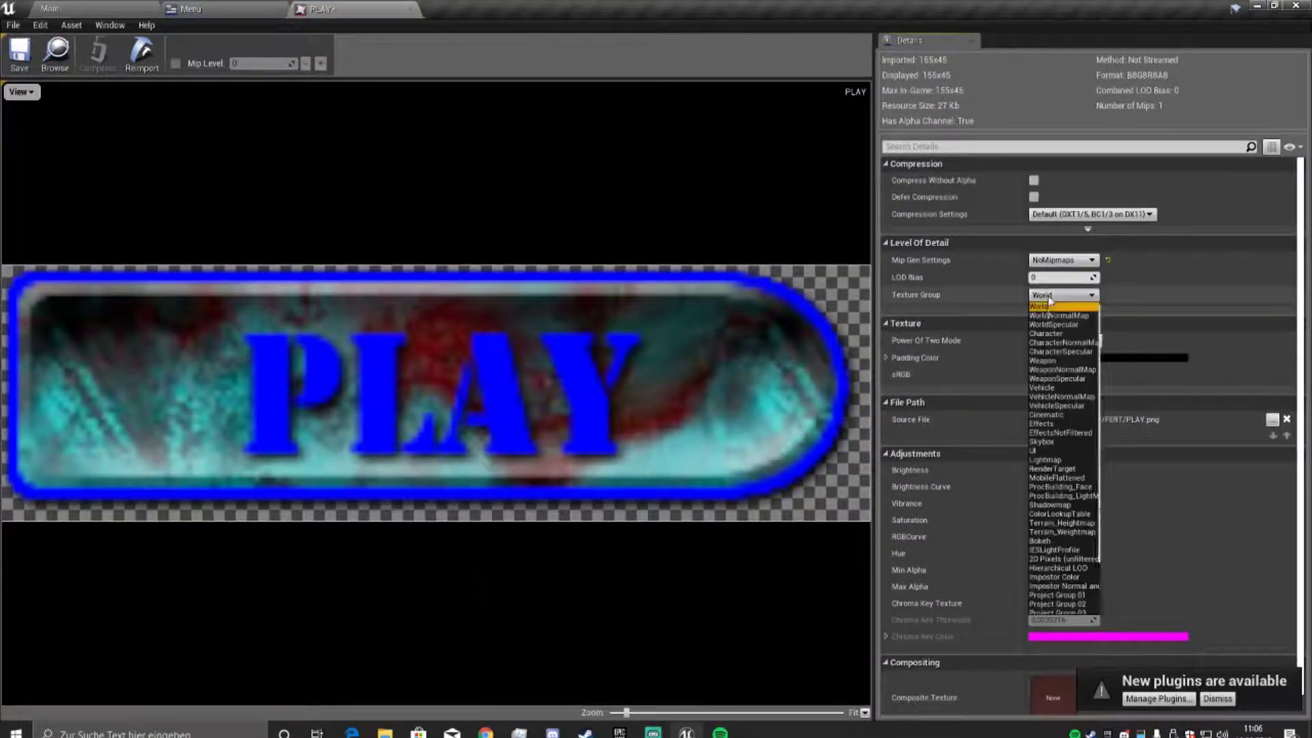
click(1036, 450)
click(55, 68)
double_click(290, 573)
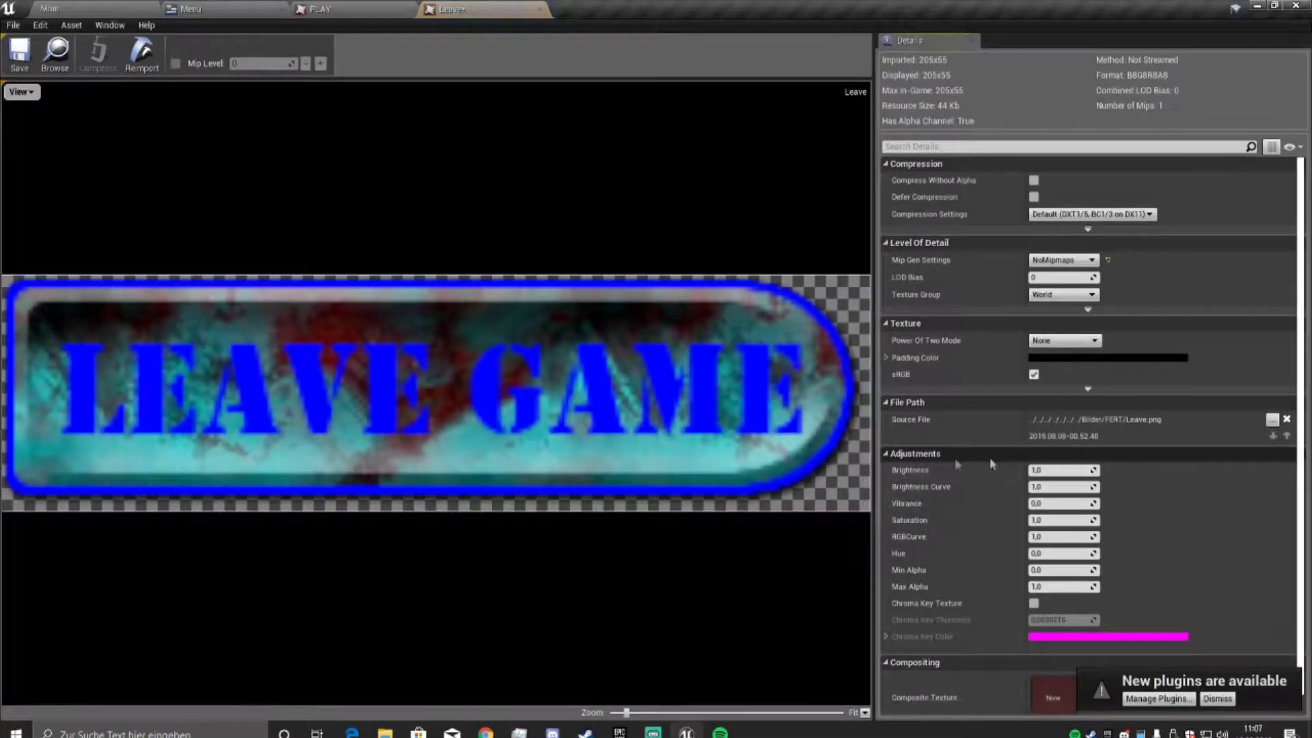
click(1064, 295)
click(1046, 448)
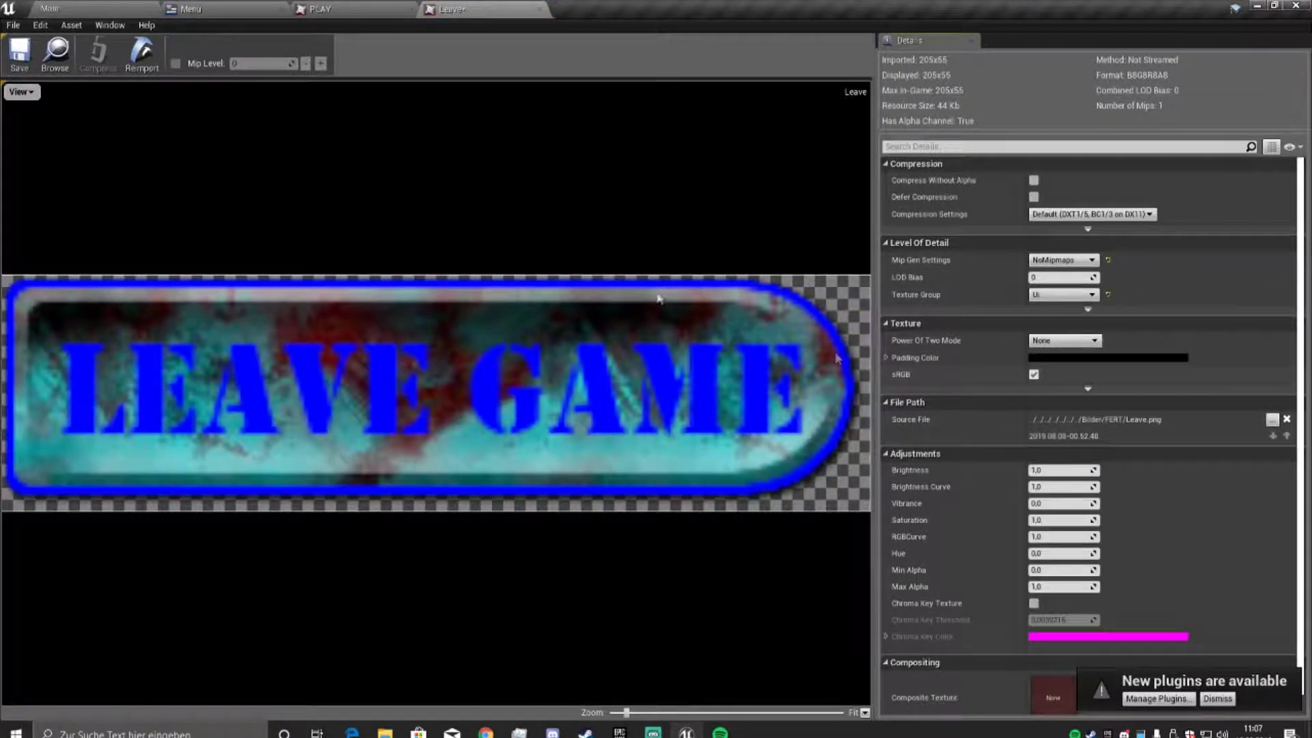
Close the PLAY and Leave texture editors and return to the Menu widget blueprint.
click(238, 8)
click(398, 9)
click(398, 10)
scroll(572, 358, up, 2)
scroll(572, 358, up, 2)
scroll(527, 357, down, 1)
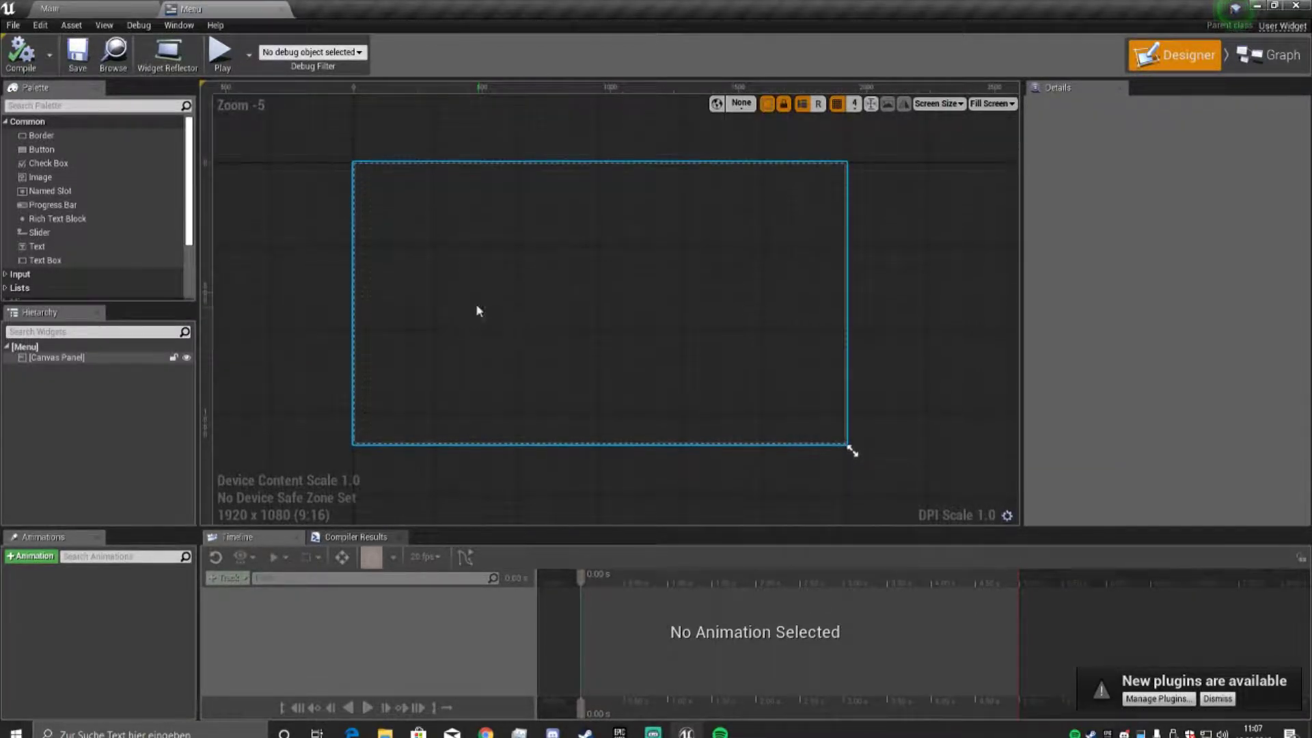
Back in Main, dismiss the MAIN name-conflict on import, then import the green back image.
click(49, 8)
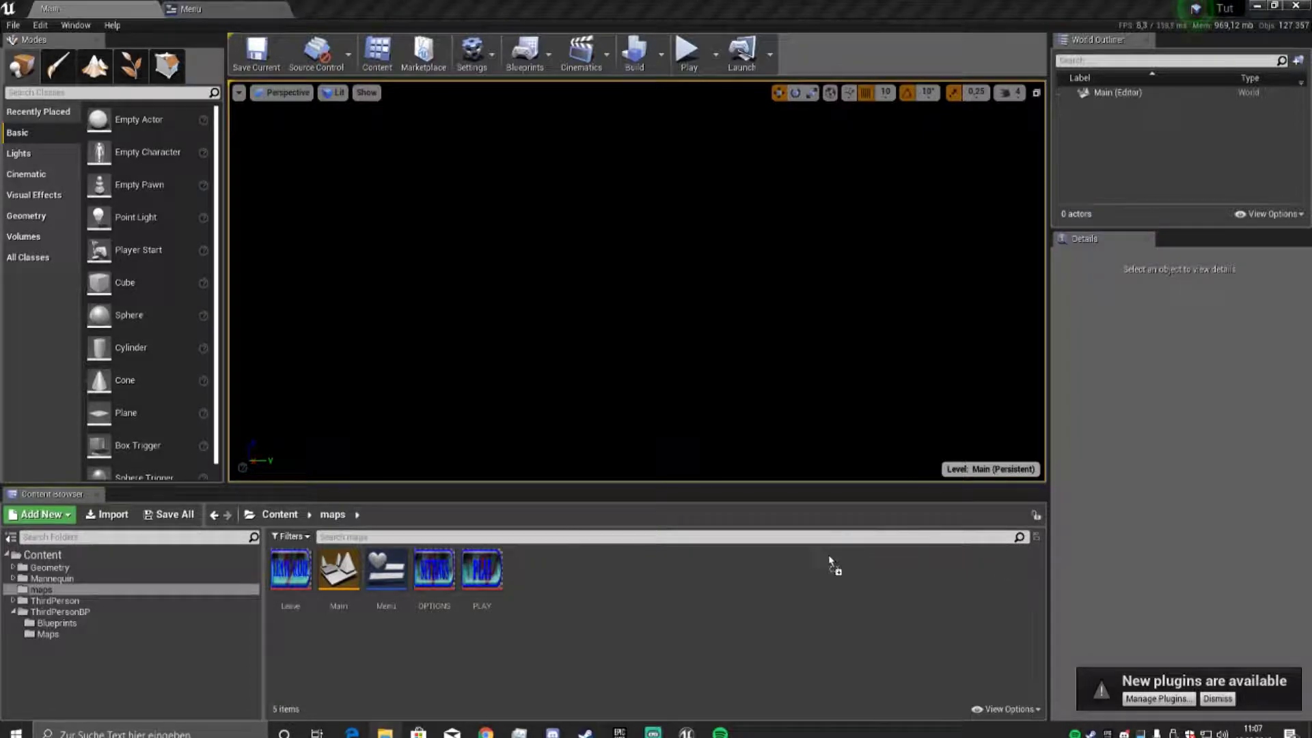
drag(831, 562, 840, 559)
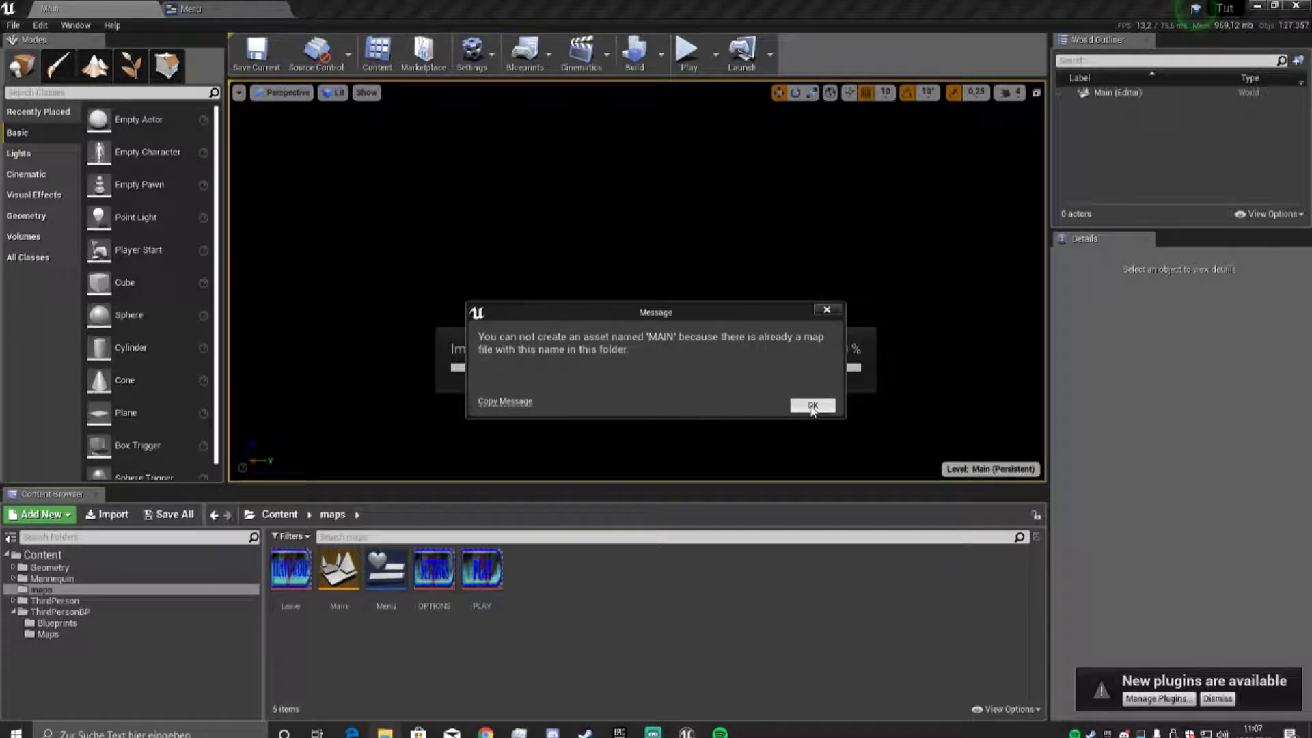
click(812, 406)
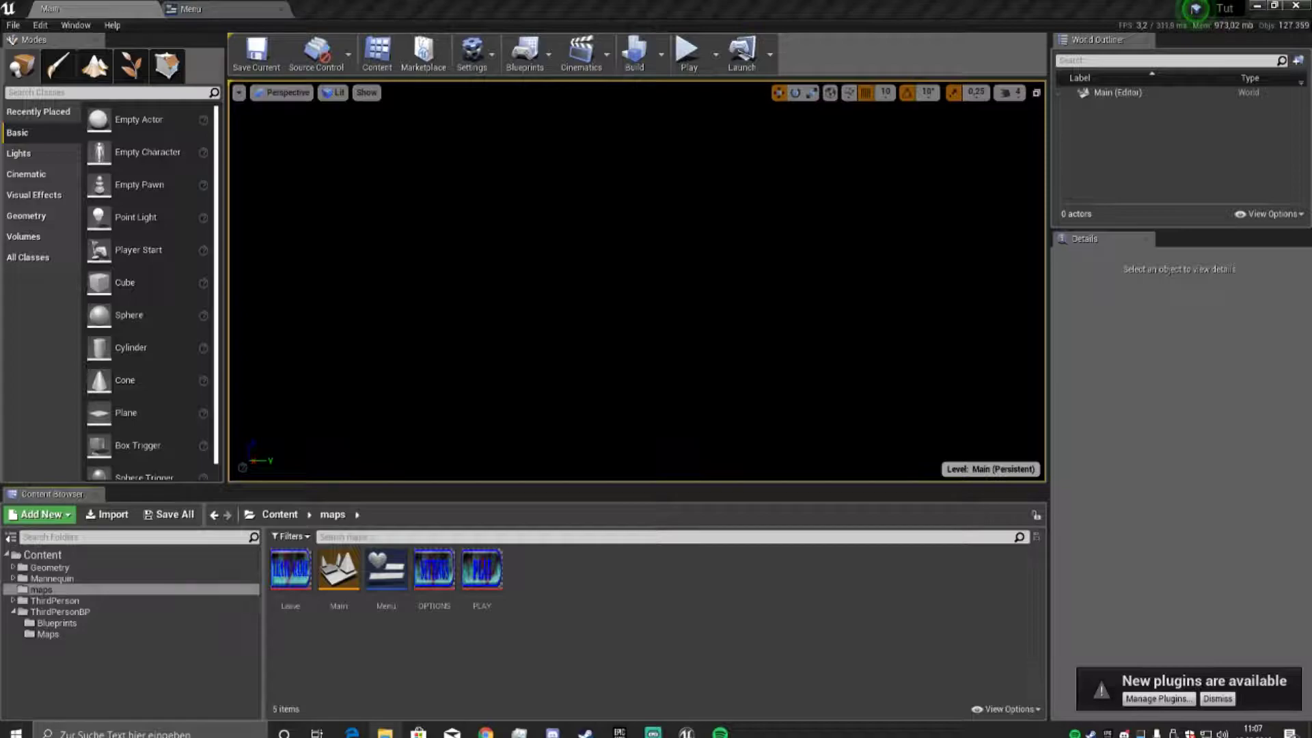
drag(747, 608, 749, 607)
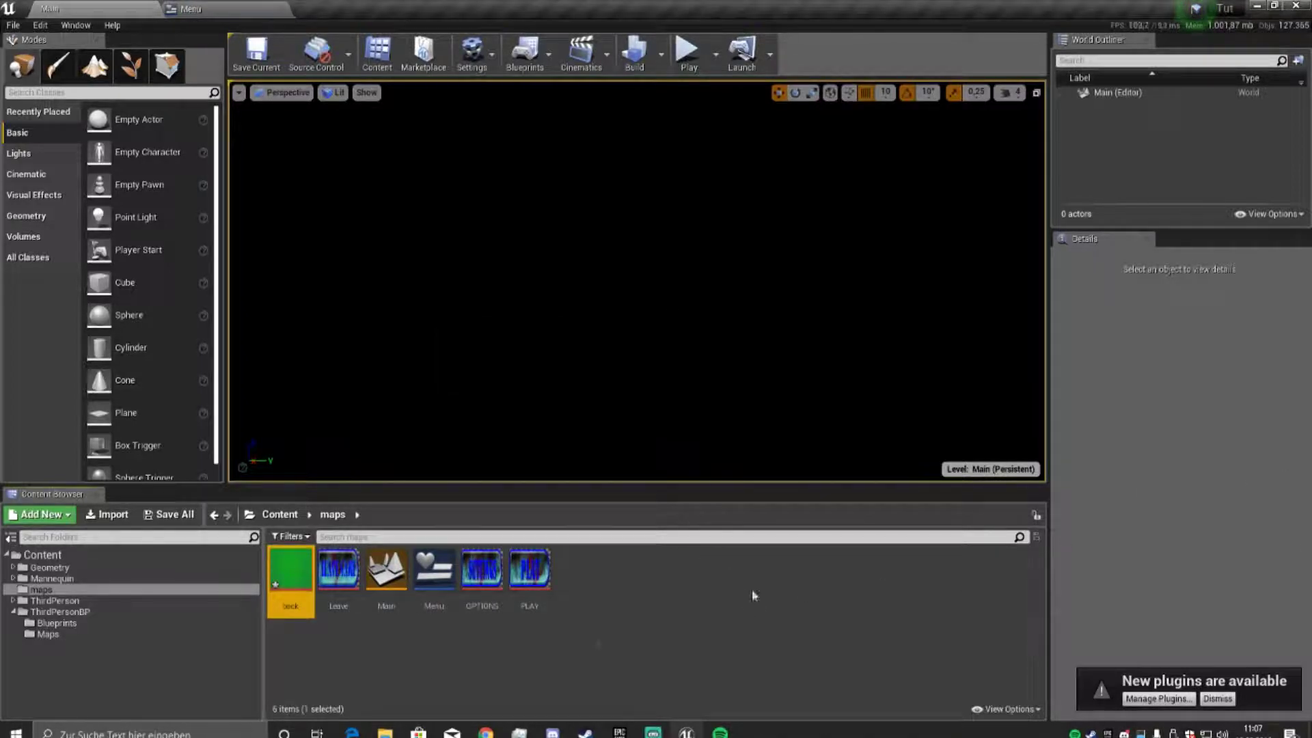
Set the back texture's Texture Group to UI and add an Image to the Menu canvas.
double_click(290, 577)
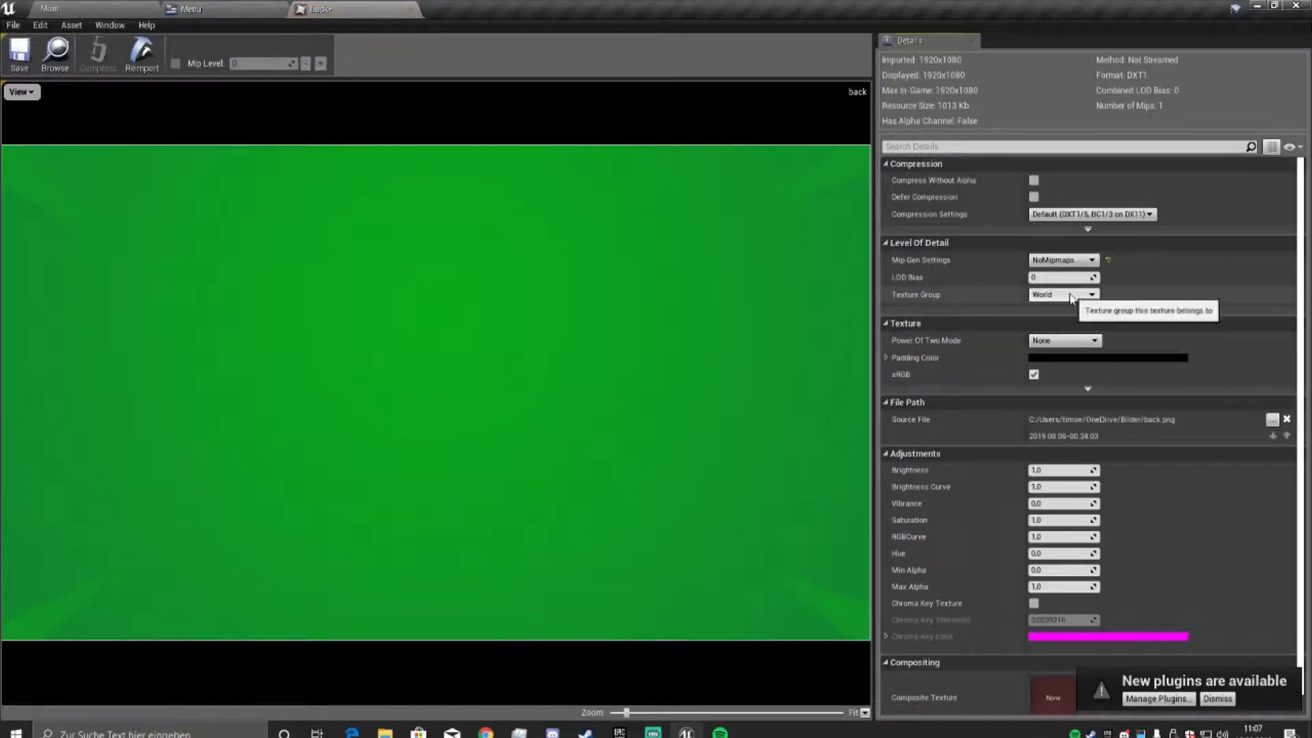
click(1073, 294)
click(1061, 451)
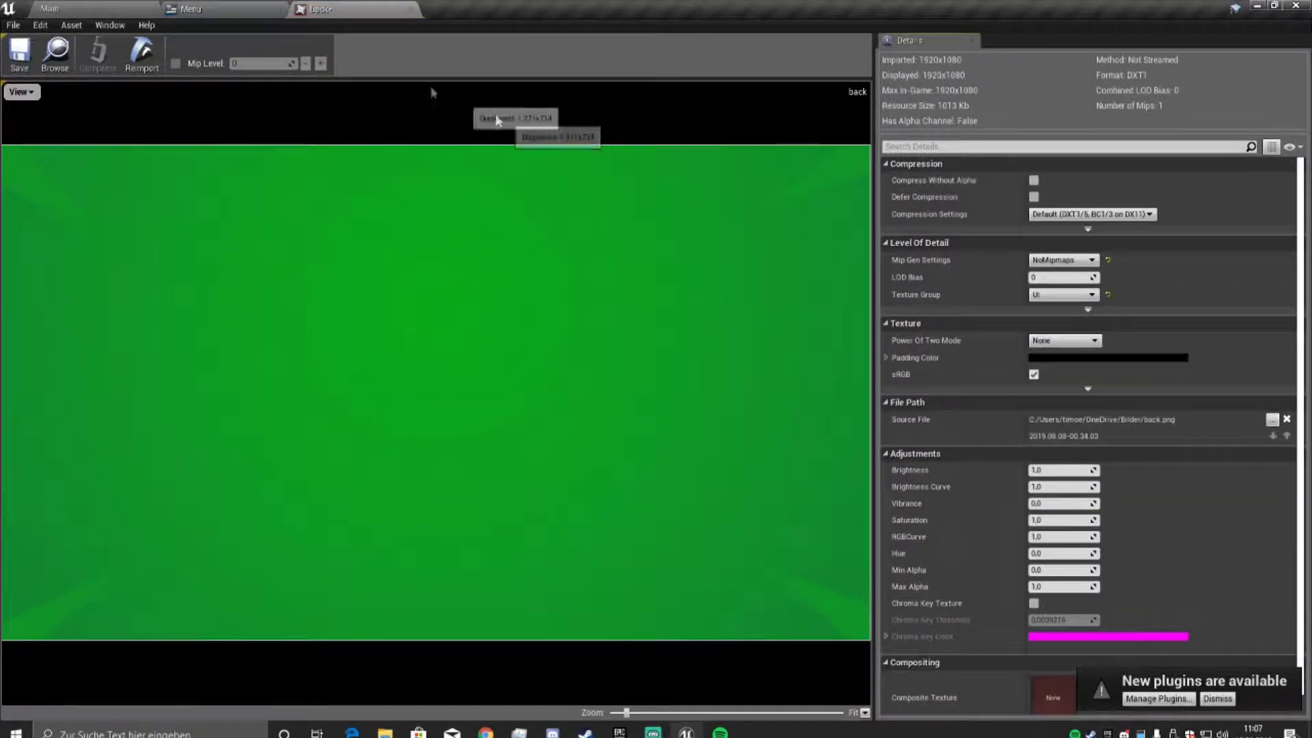
click(253, 9)
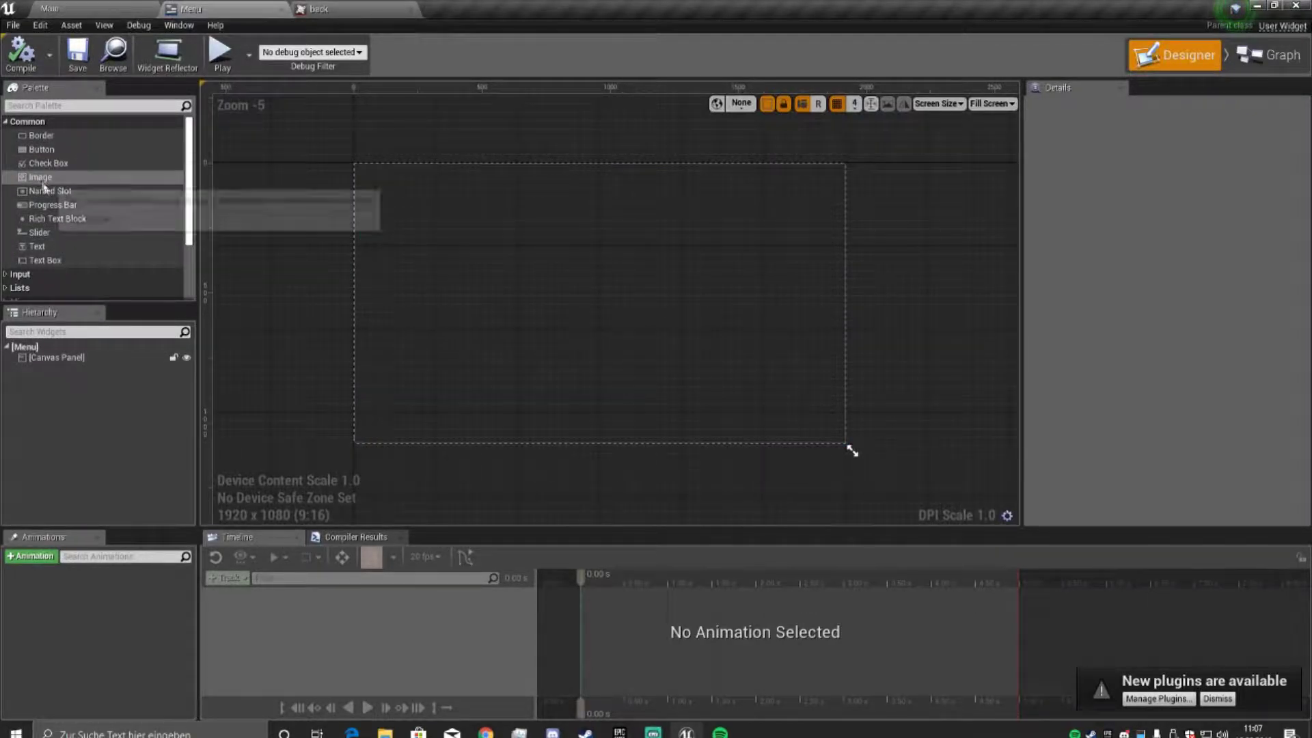
drag(39, 177, 516, 204)
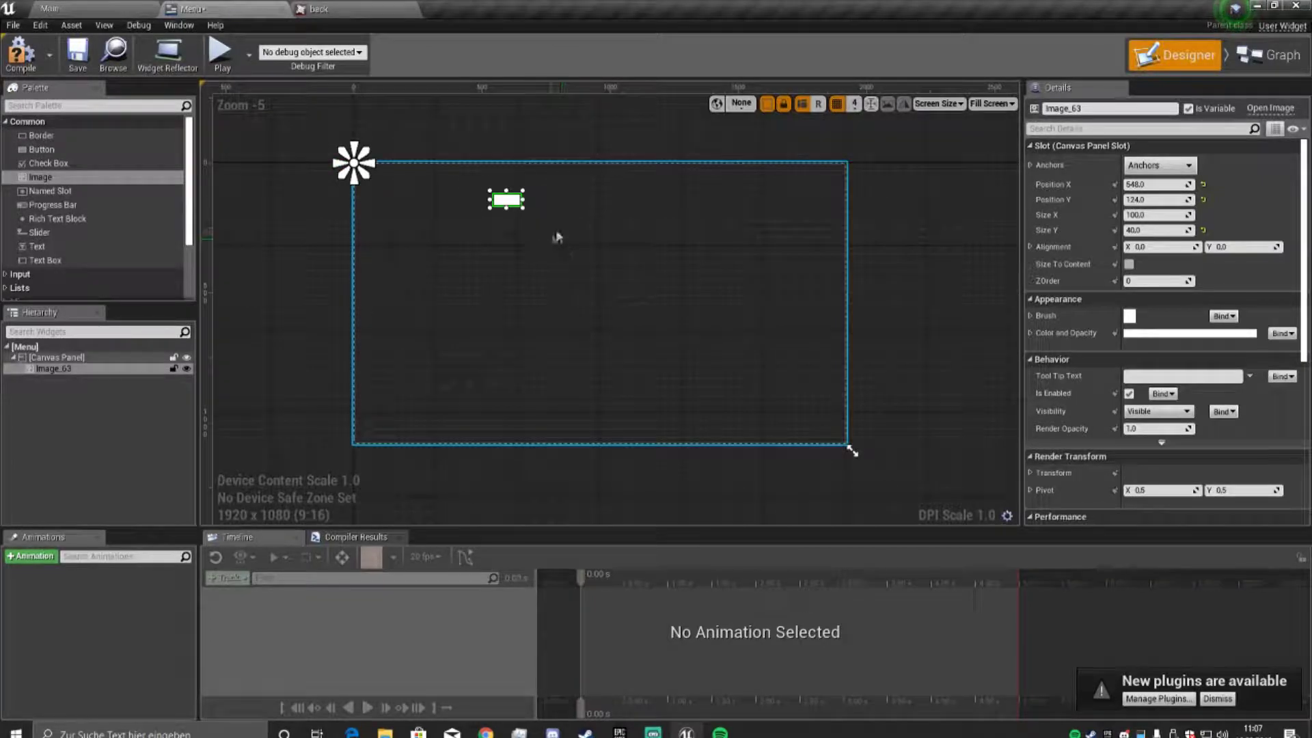
Anchor the image to full-stretch and set all four offsets to 0.
click(1155, 169)
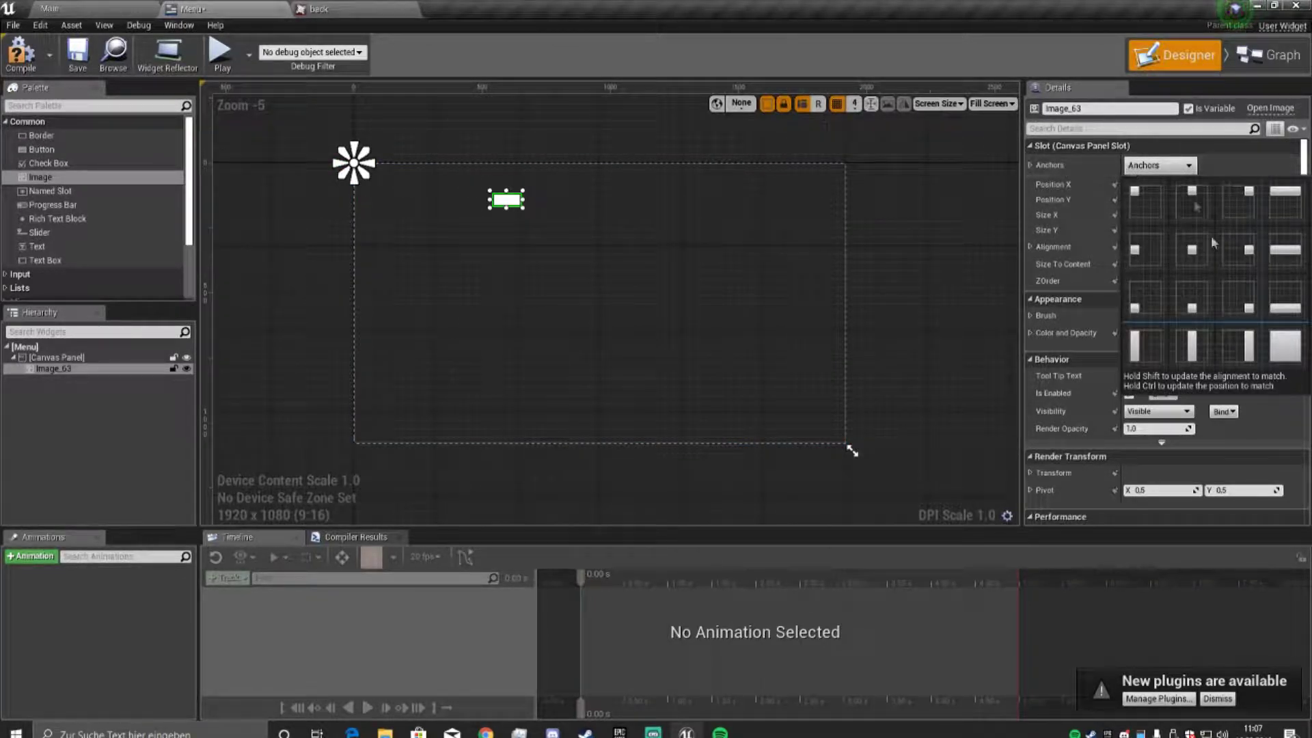
click(1288, 346)
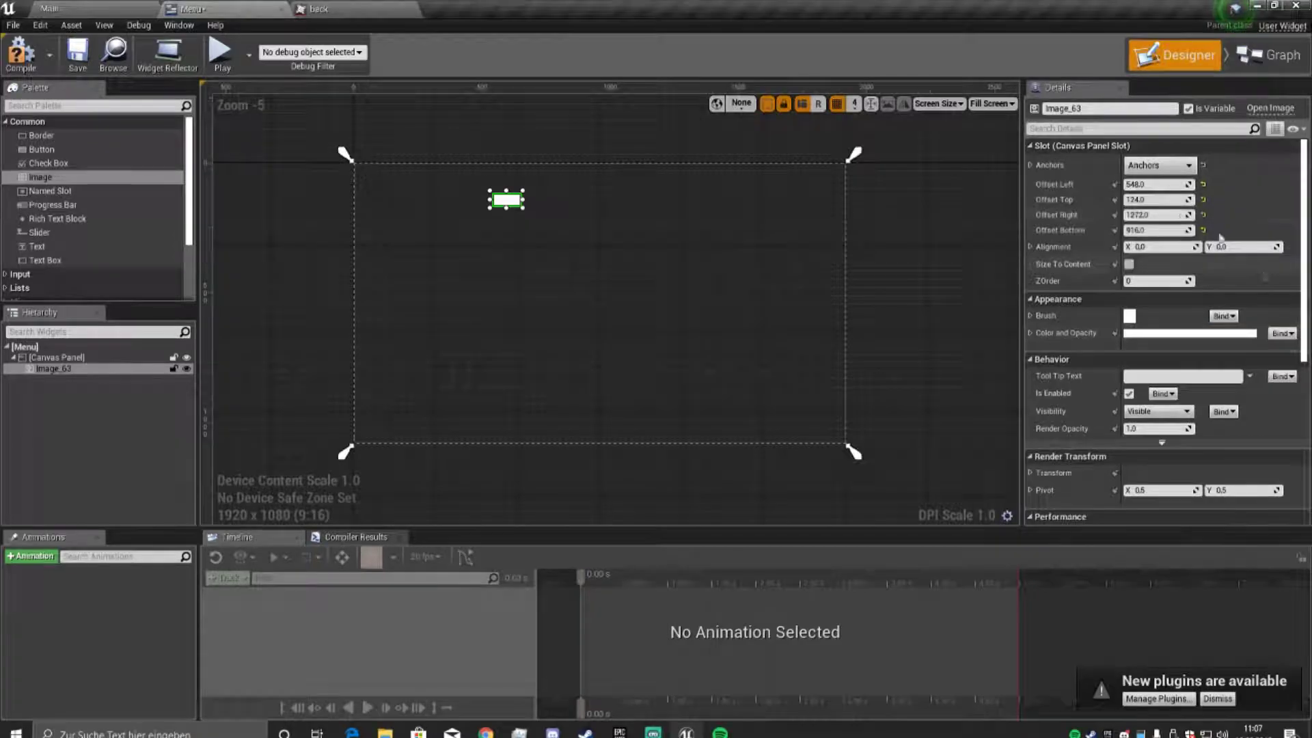
text(0)
key(Tab)
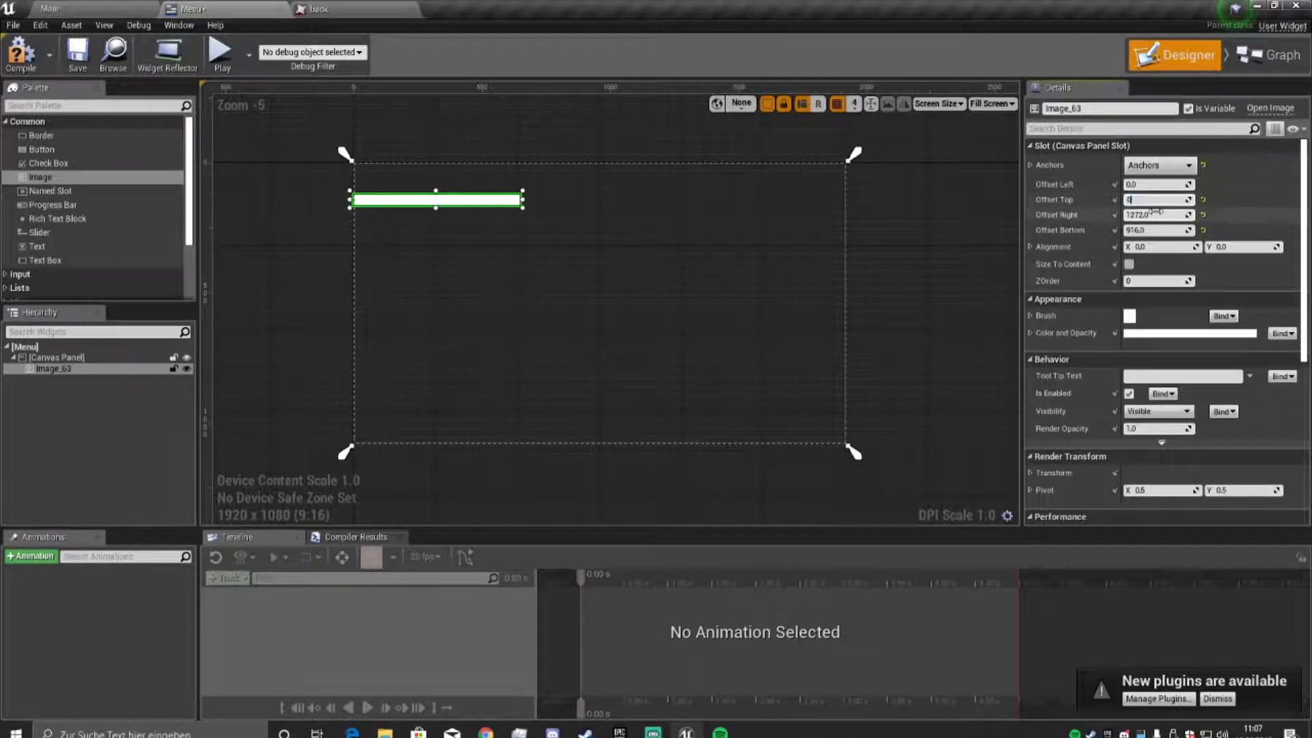
text(0	0	0)
key(Return)
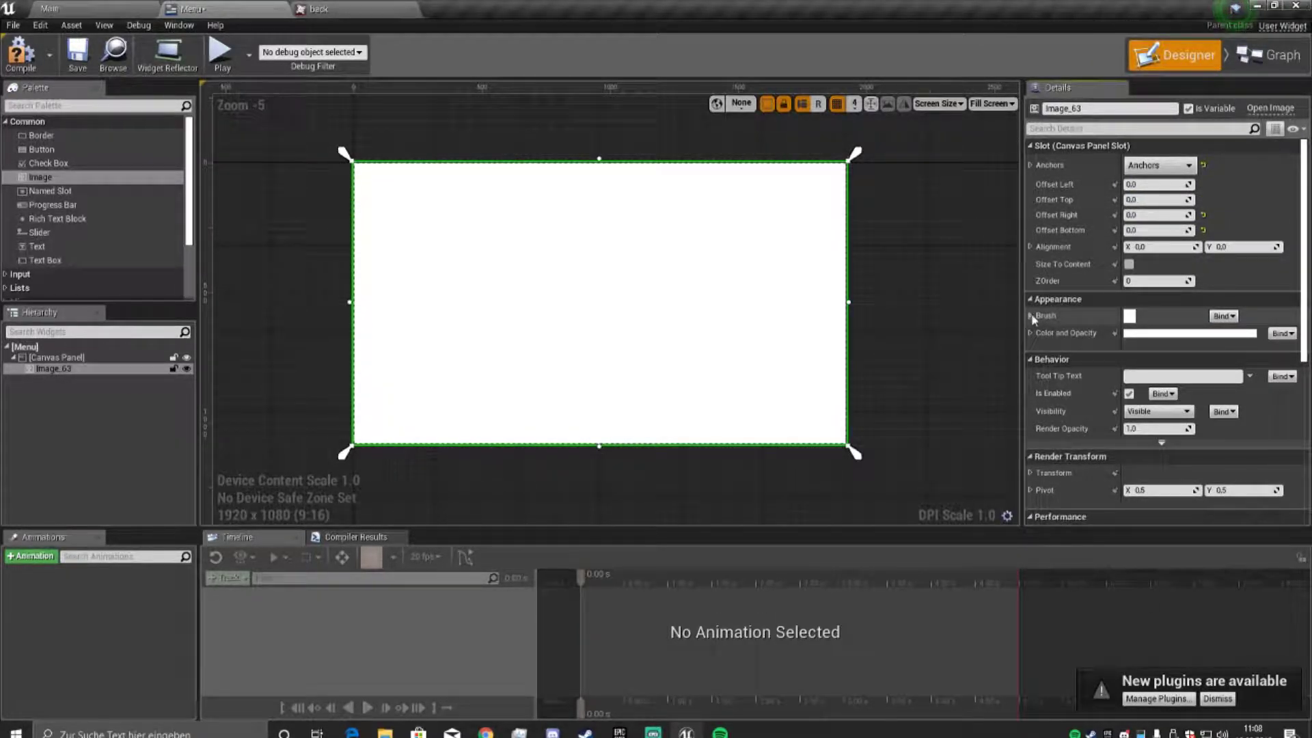
Set the image's Brush Image to the back texture.
click(1032, 316)
click(1157, 356)
click(1068, 537)
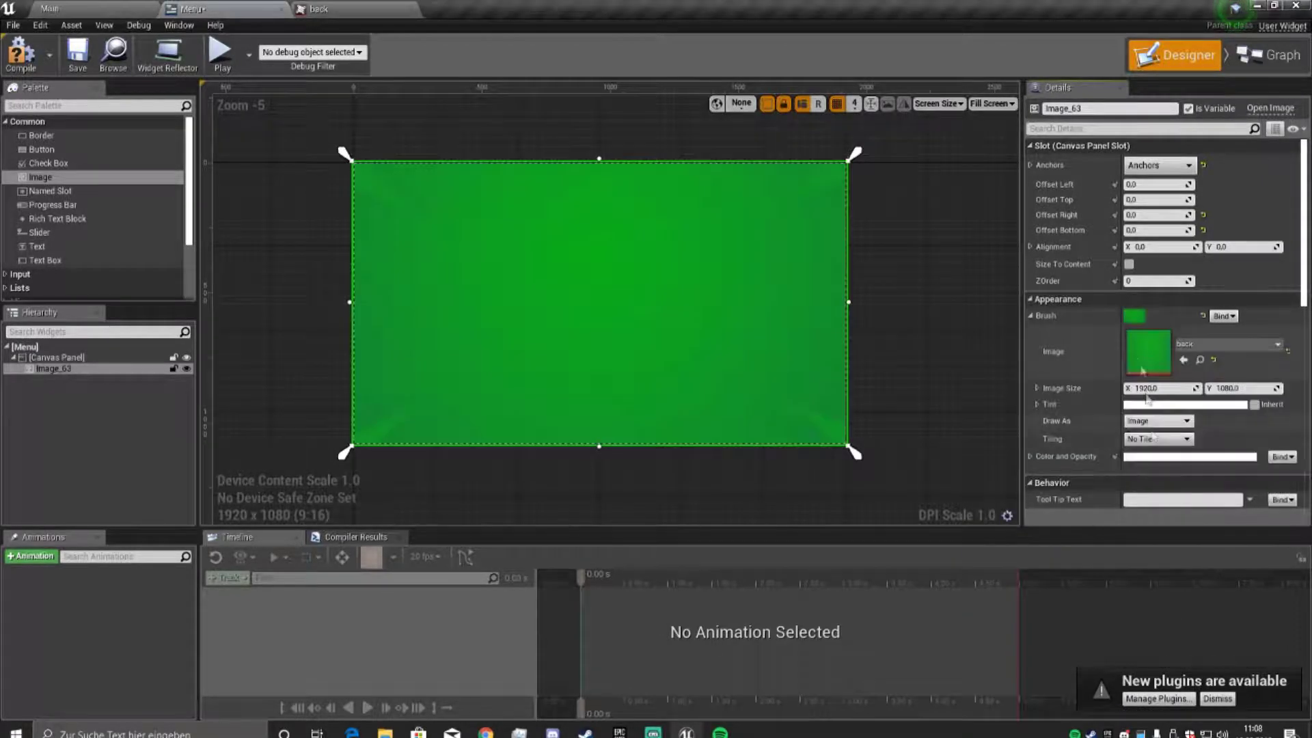
right_drag(667, 290, 760, 303)
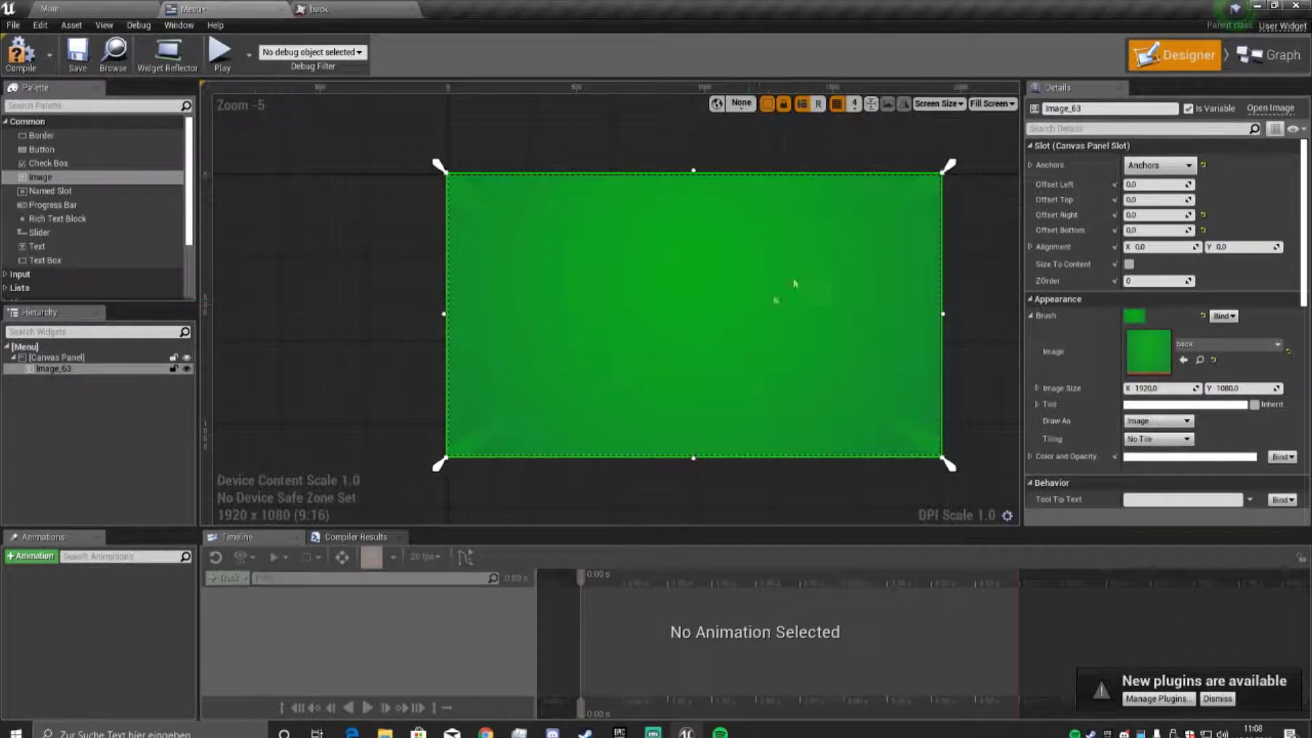
Add a Button from the Palette at the canvas's top-left corner, position 0,0.
click(49, 150)
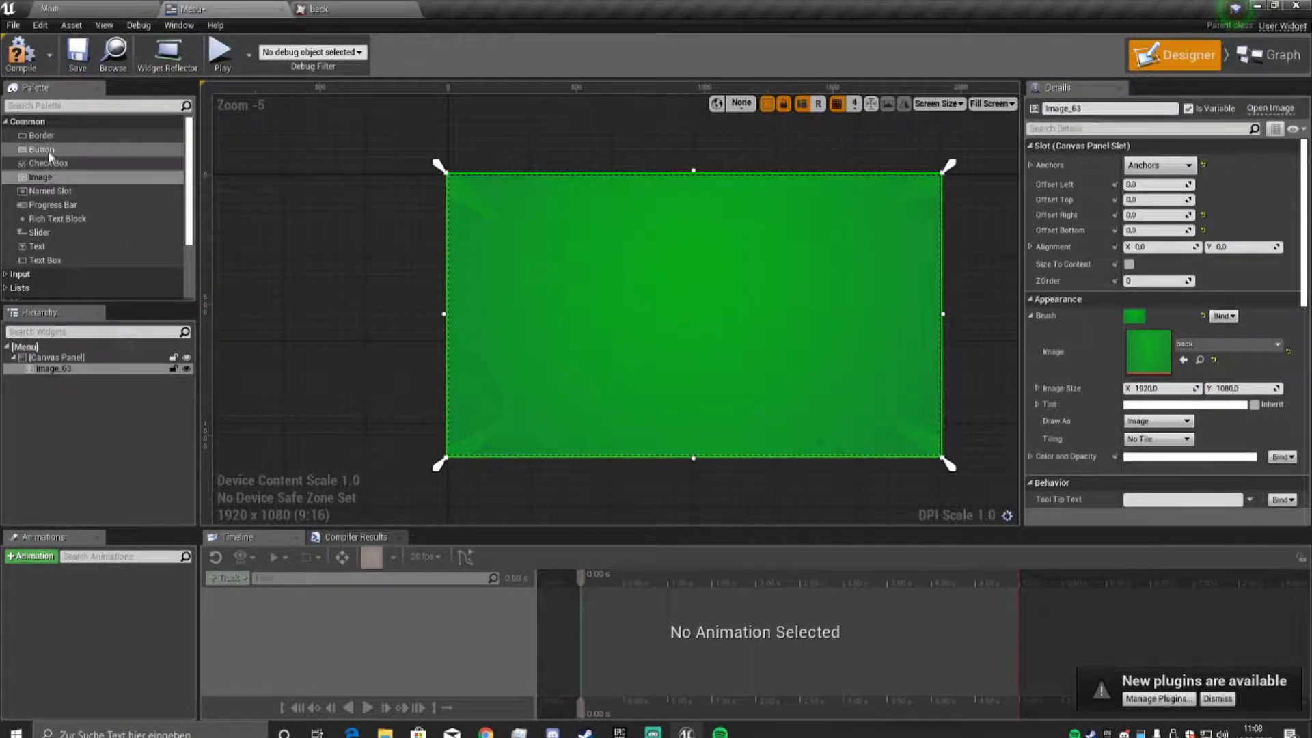
drag(49, 156, 722, 246)
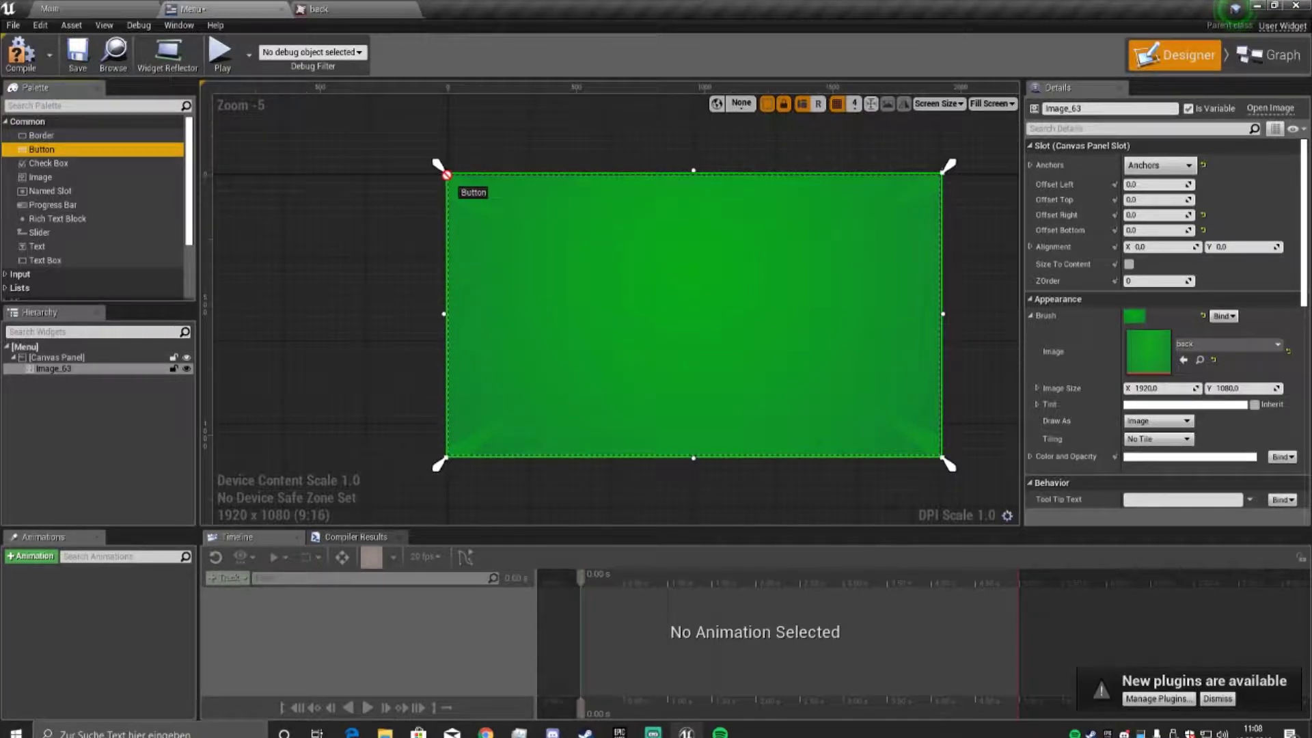
drag(451, 179, 451, 178)
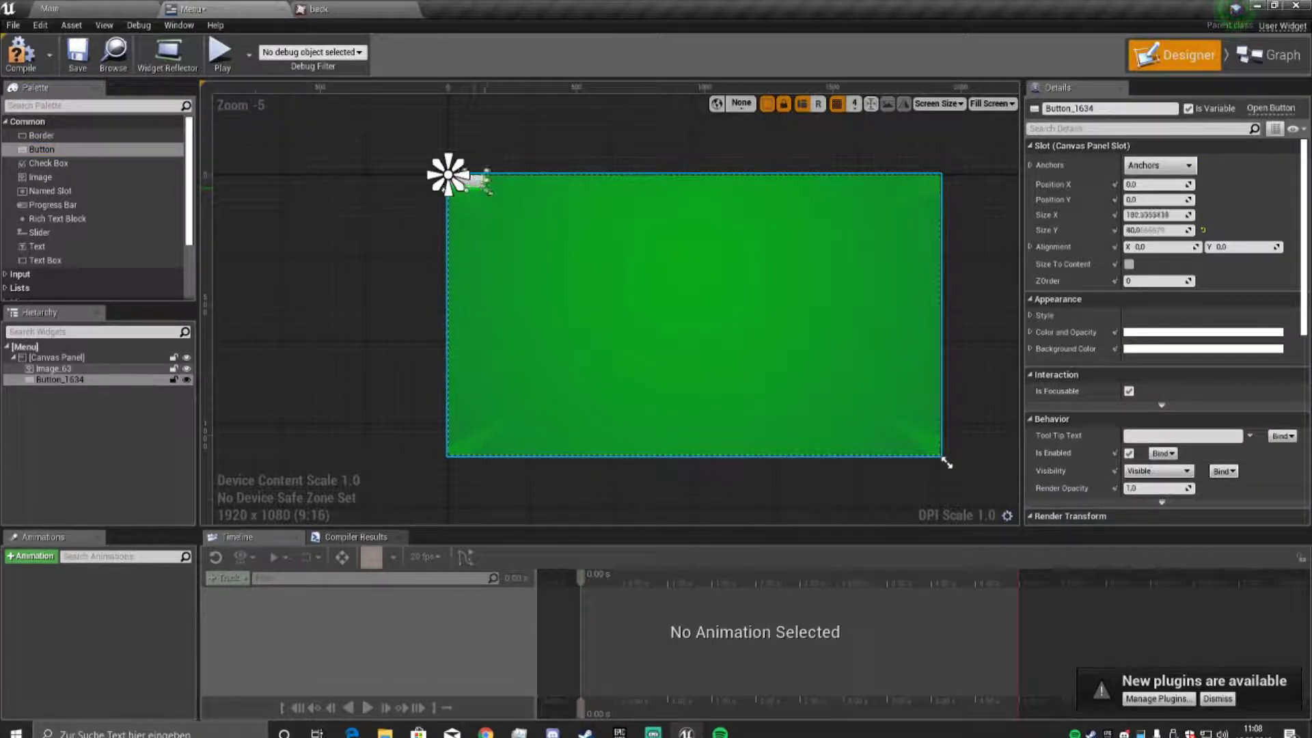
right_drag(607, 259, 560, 278)
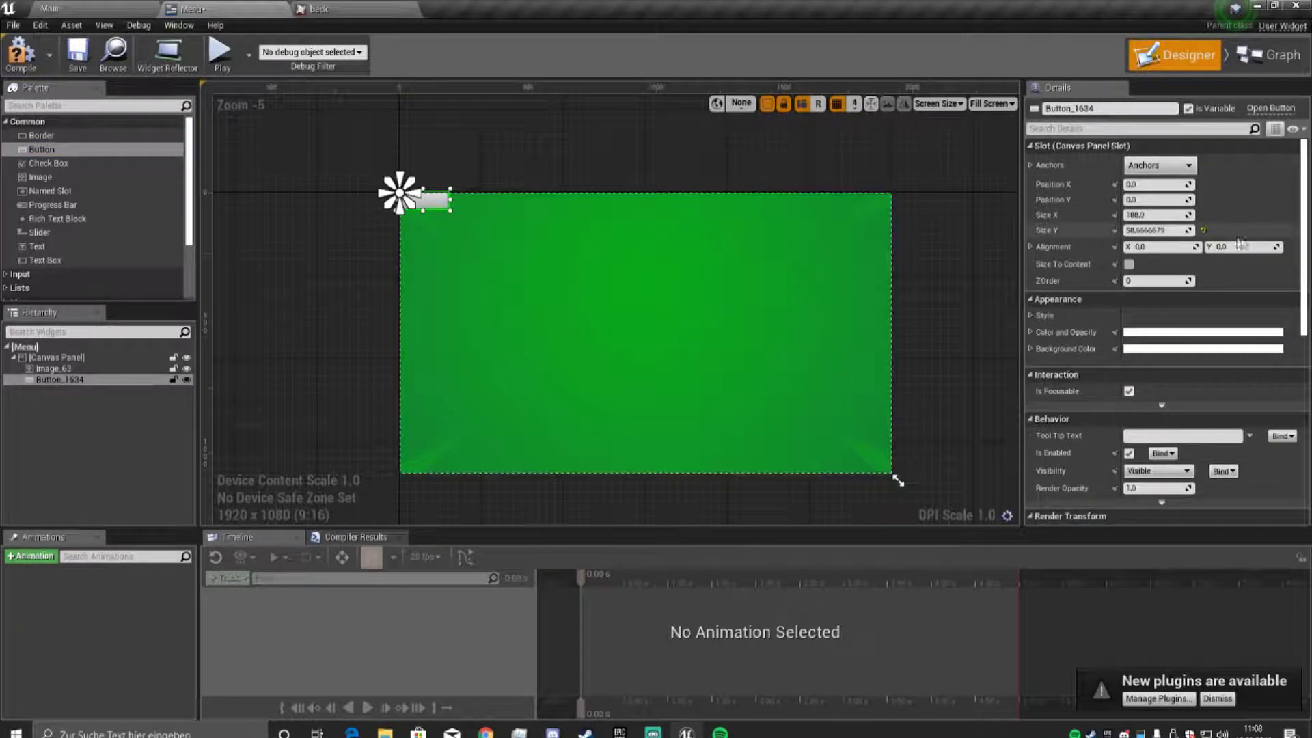
click(1033, 319)
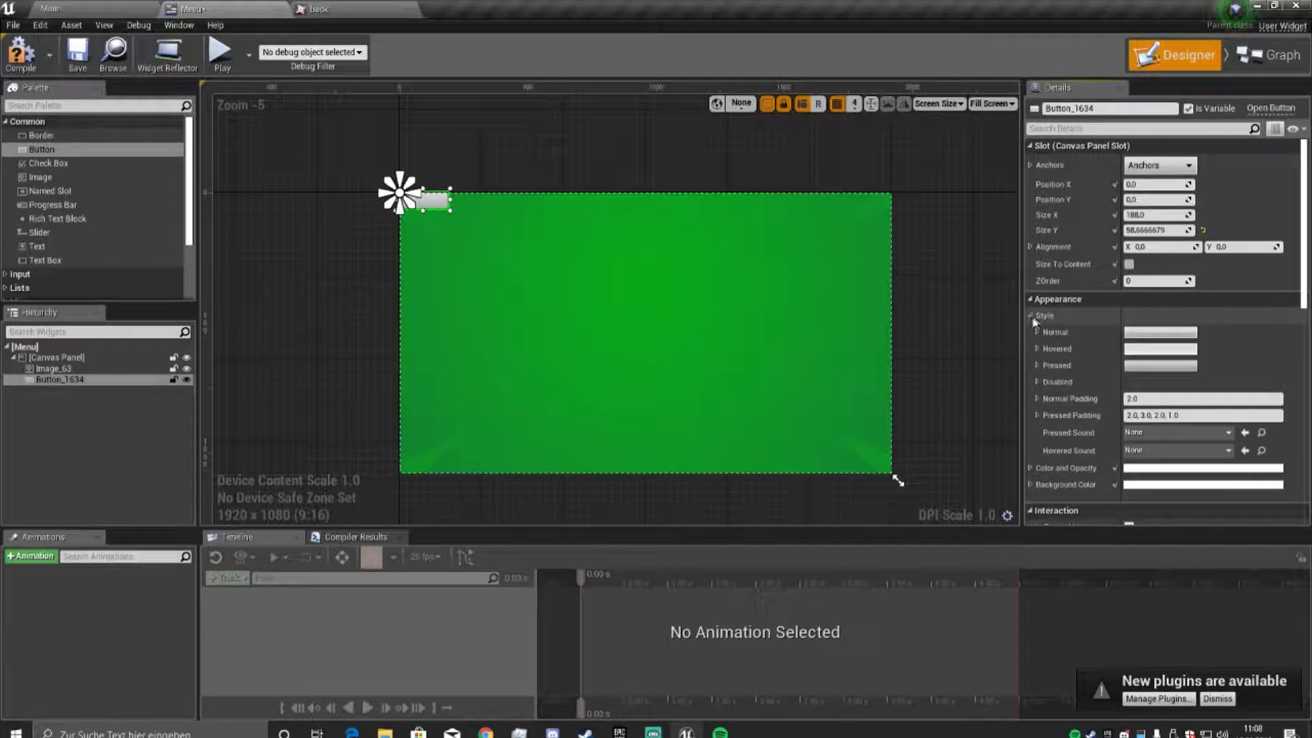
Give the button's Normal style the PLAY texture, drawn as Image.
click(1037, 333)
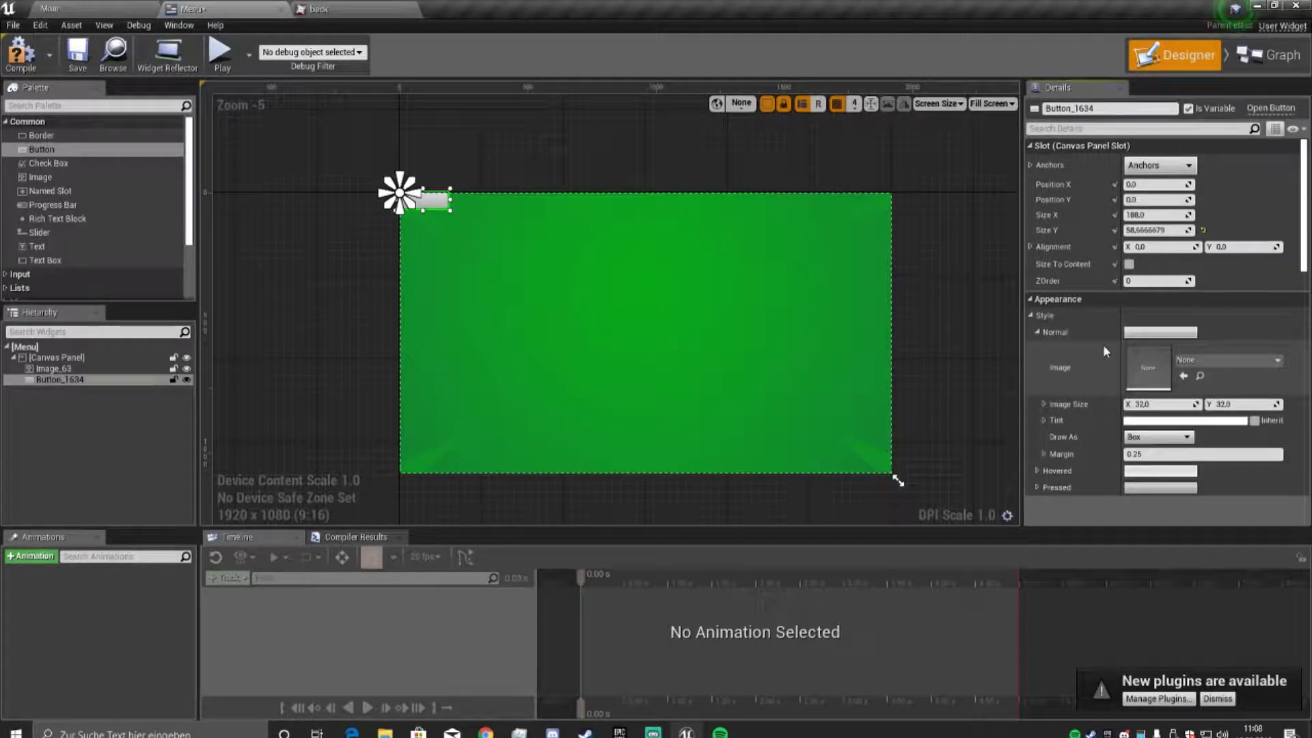
click(1224, 360)
click(1035, 667)
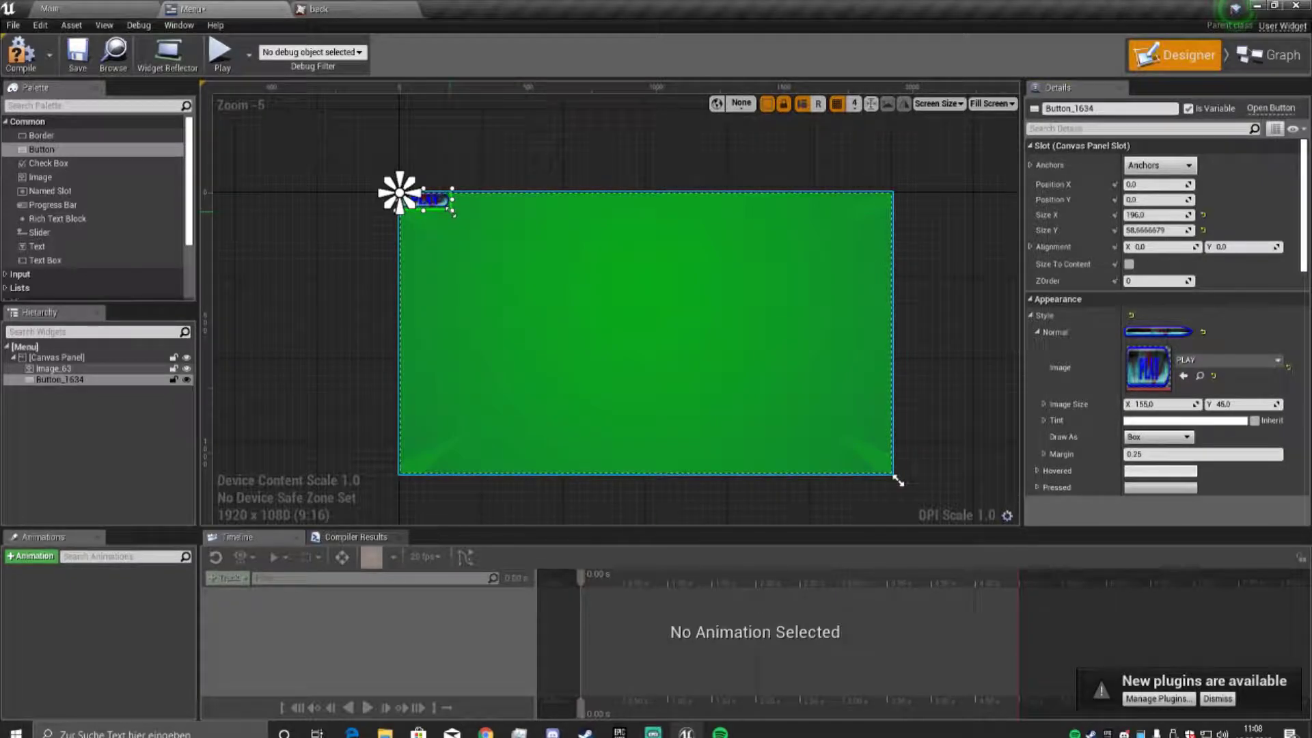
click(1134, 438)
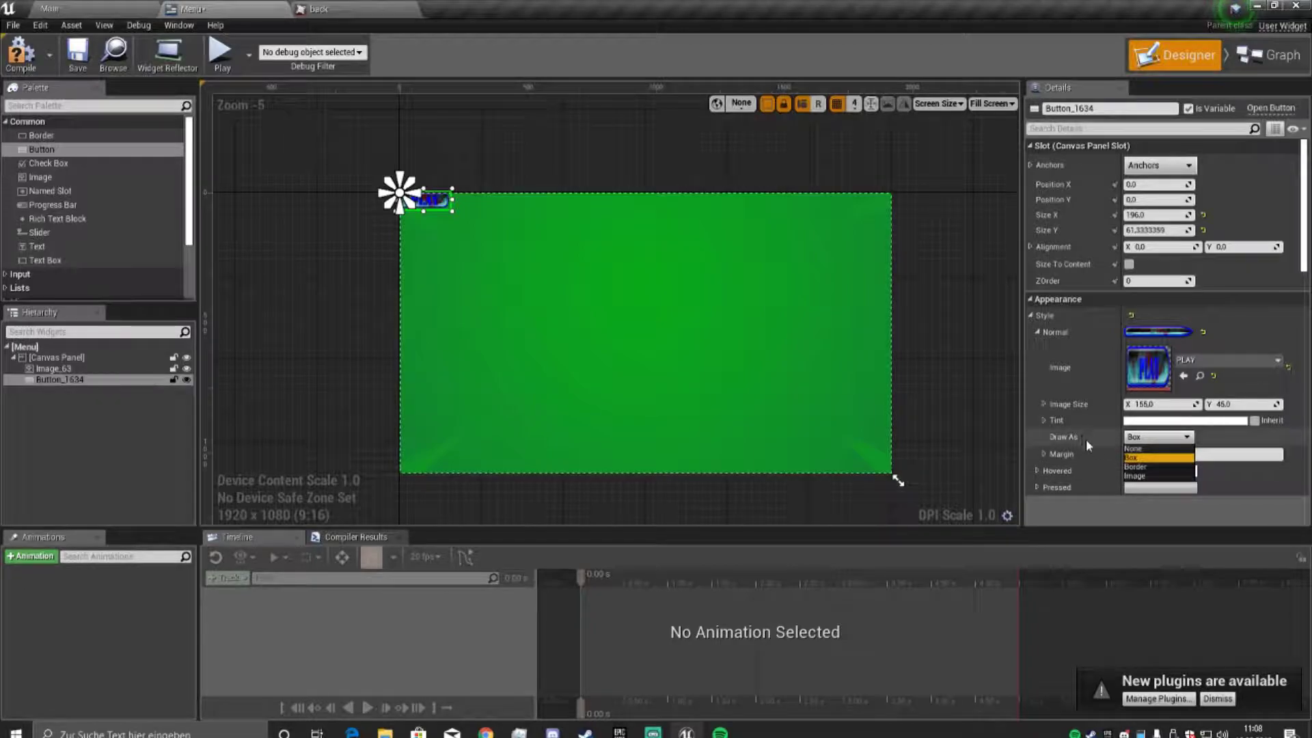
click(1135, 476)
scroll(491, 243, up, 2)
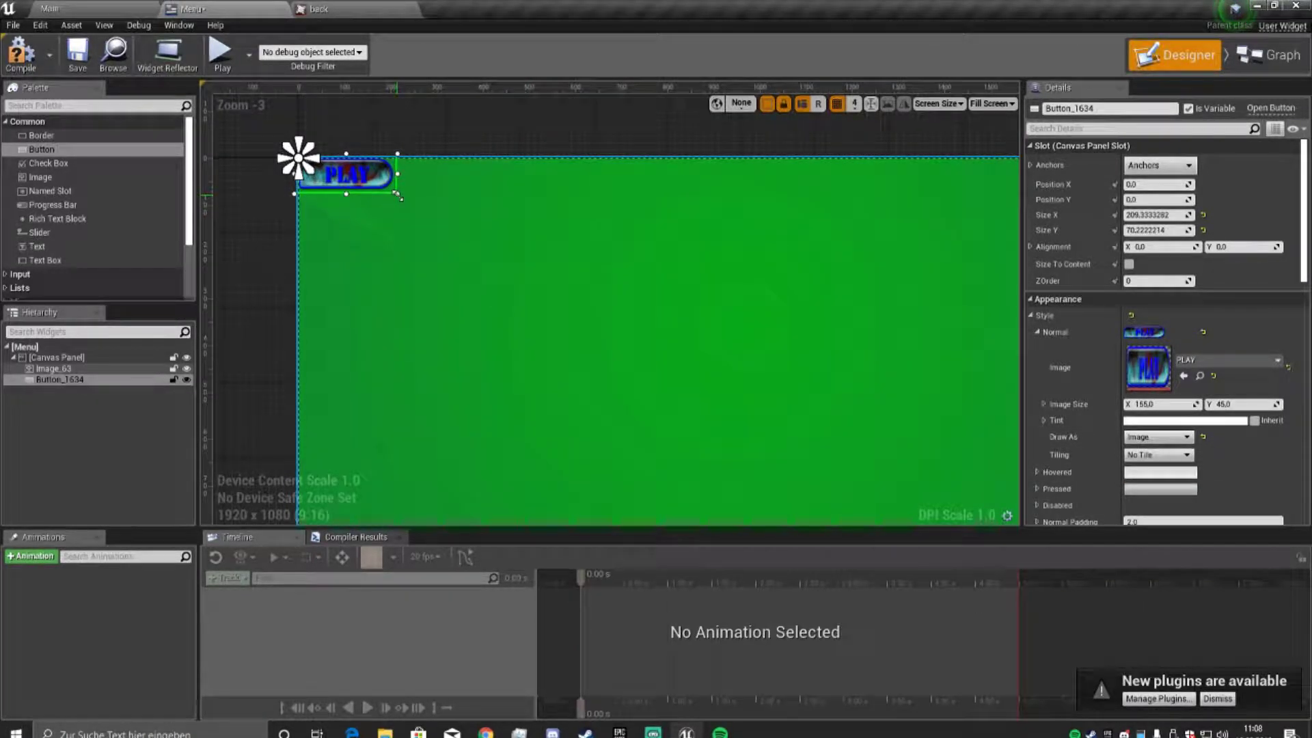
scroll(568, 289, down, 1)
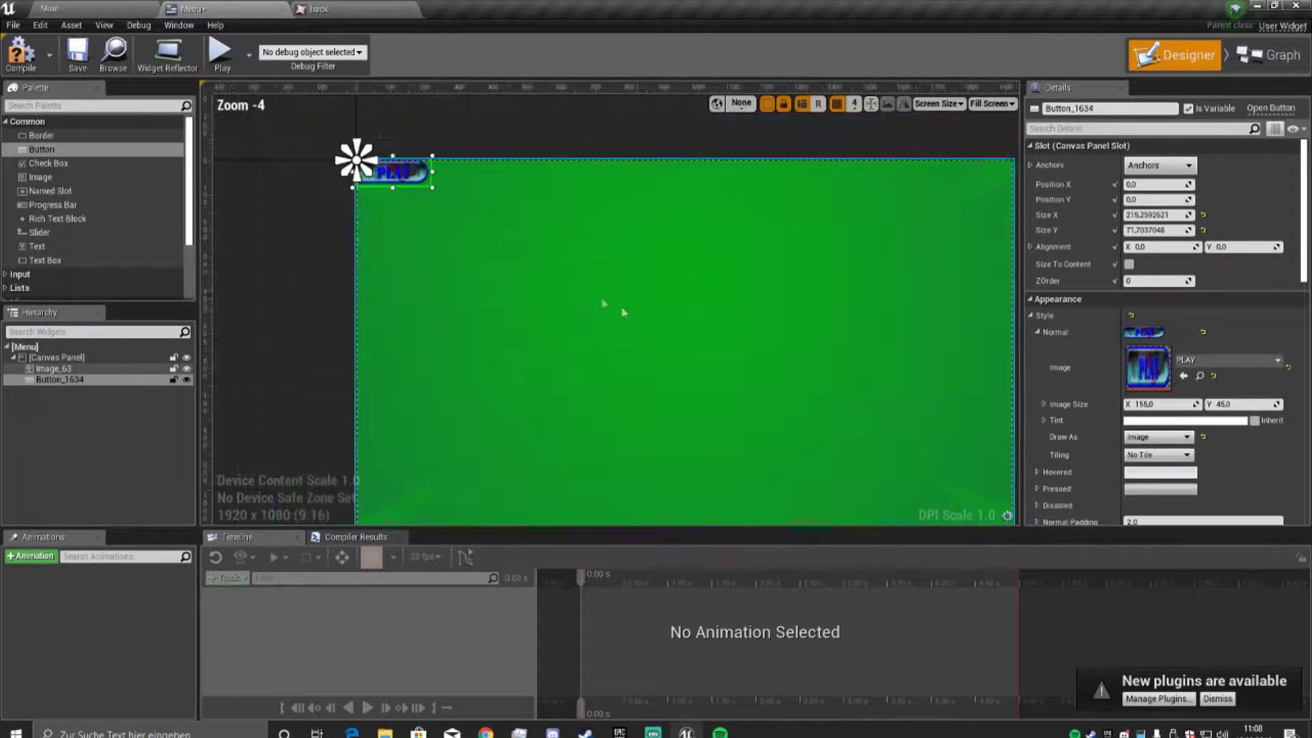
Copy the Normal PLAY brush into the Hovered and Pressed styles.
right_click(1070, 339)
right_click(1059, 337)
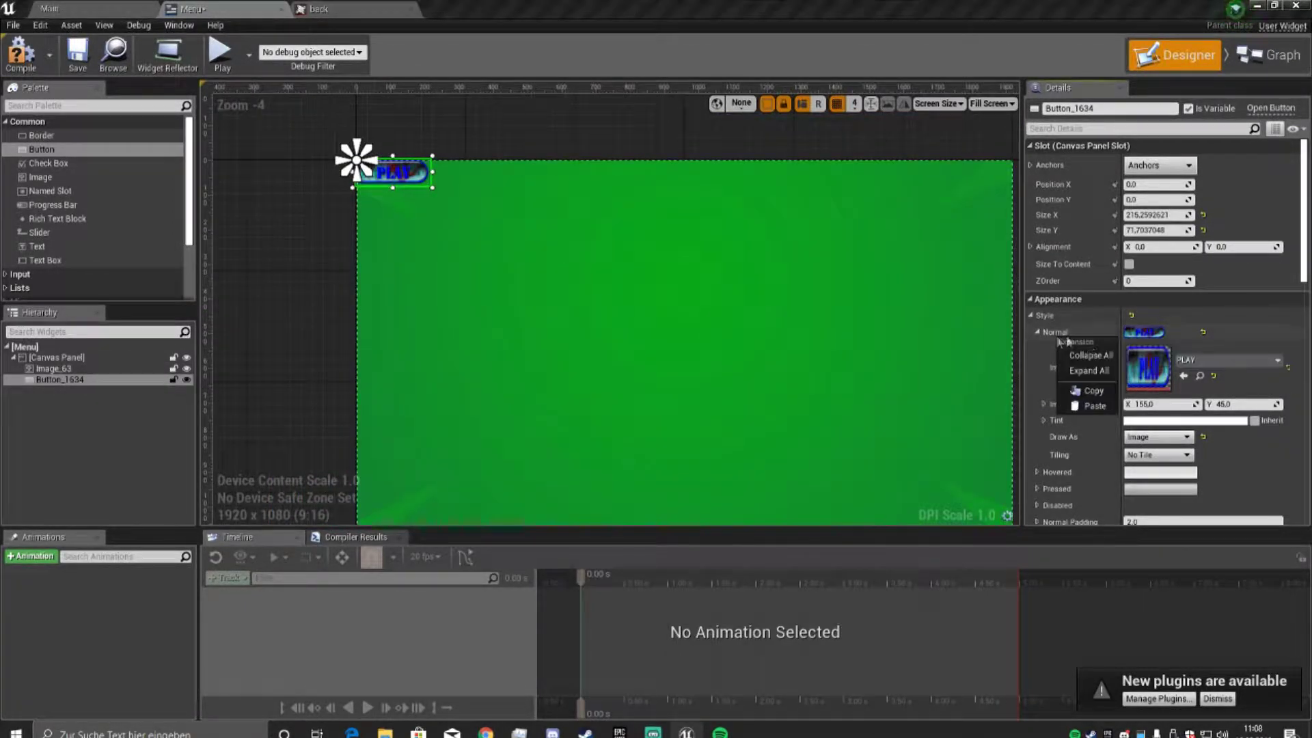
click(1081, 392)
right_click(1063, 473)
click(1077, 540)
right_click(1070, 490)
click(1084, 558)
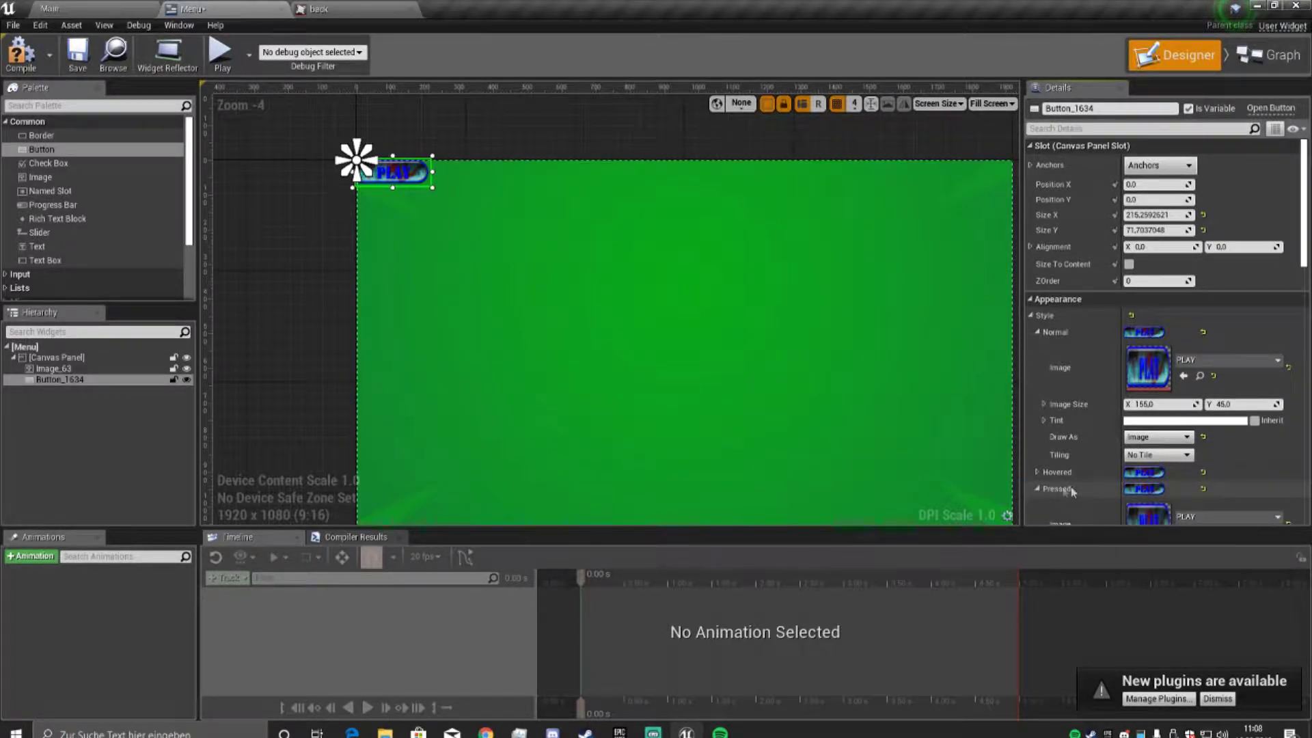
Tint the Pressed style dark grey (value 0.15625) and duplicate the PLAY button.
scroll(1065, 491, down, 3)
click(1203, 489)
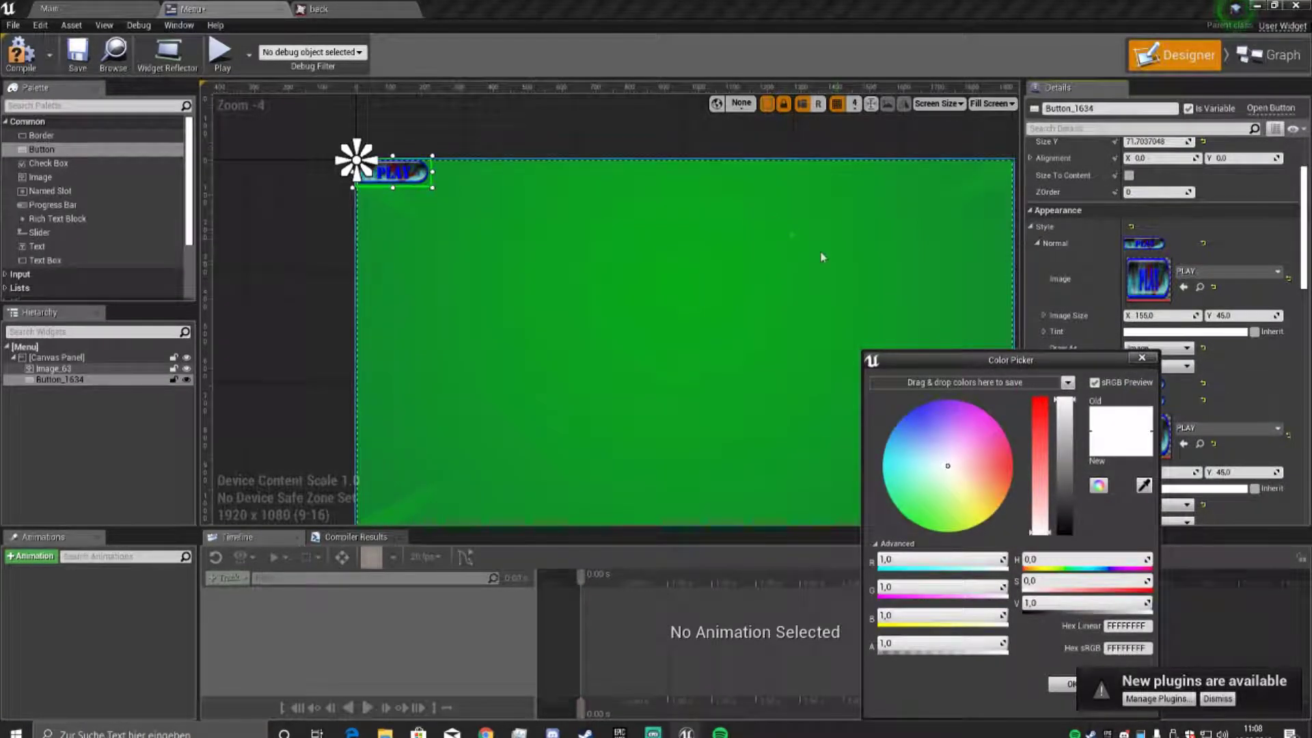
drag(1011, 360, 848, 246)
drag(903, 287, 912, 398)
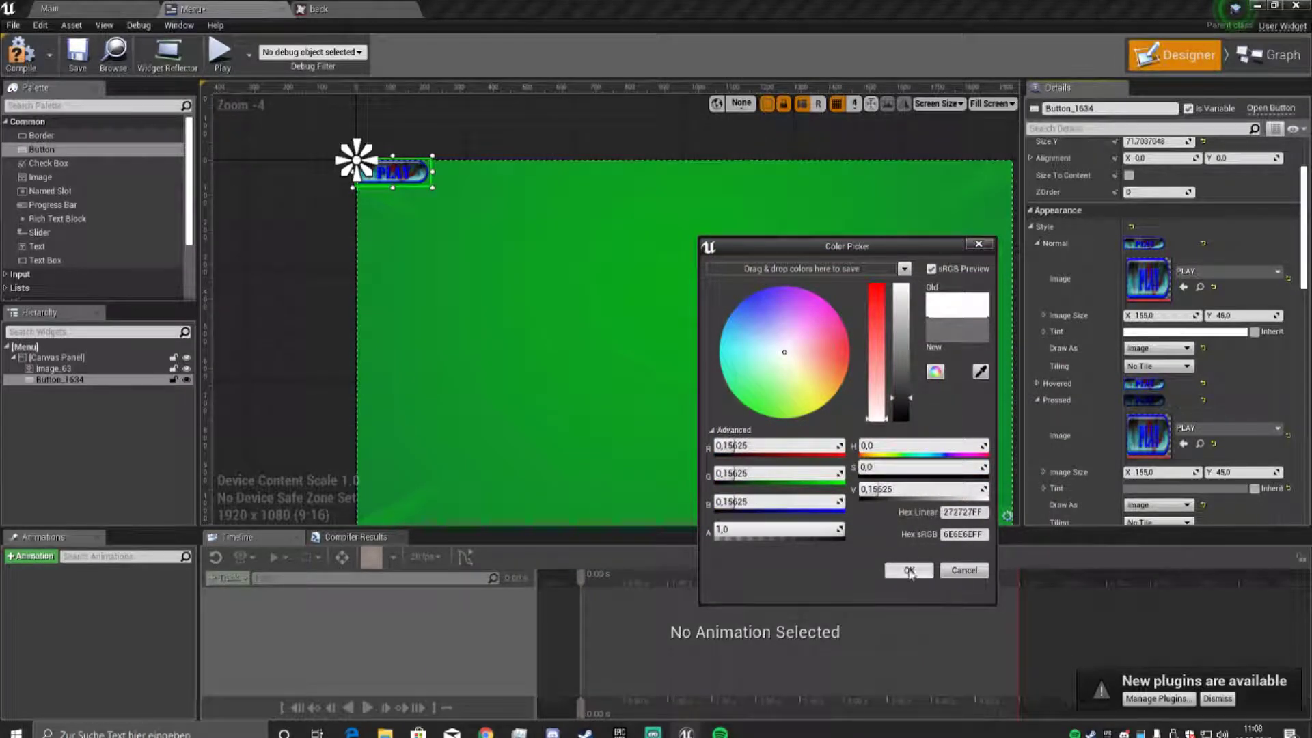
click(910, 572)
scroll(1162, 341, down, 5)
scroll(573, 345, down, 1)
scroll(573, 345, down, 1)
scroll(571, 332, up, 1)
right_click(453, 228)
click(509, 293)
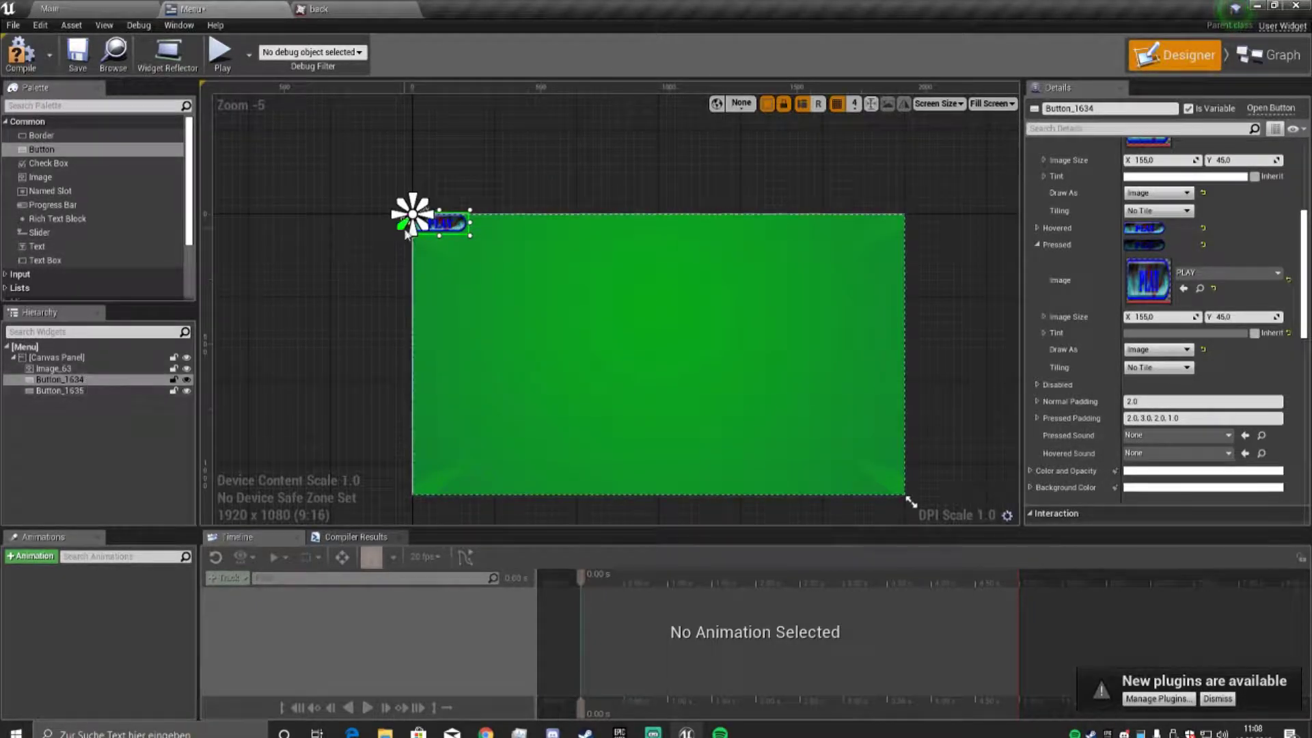
Place Button_1635 at top centre, duplicate it, and move Button_1636 to top right.
drag(447, 228, 626, 229)
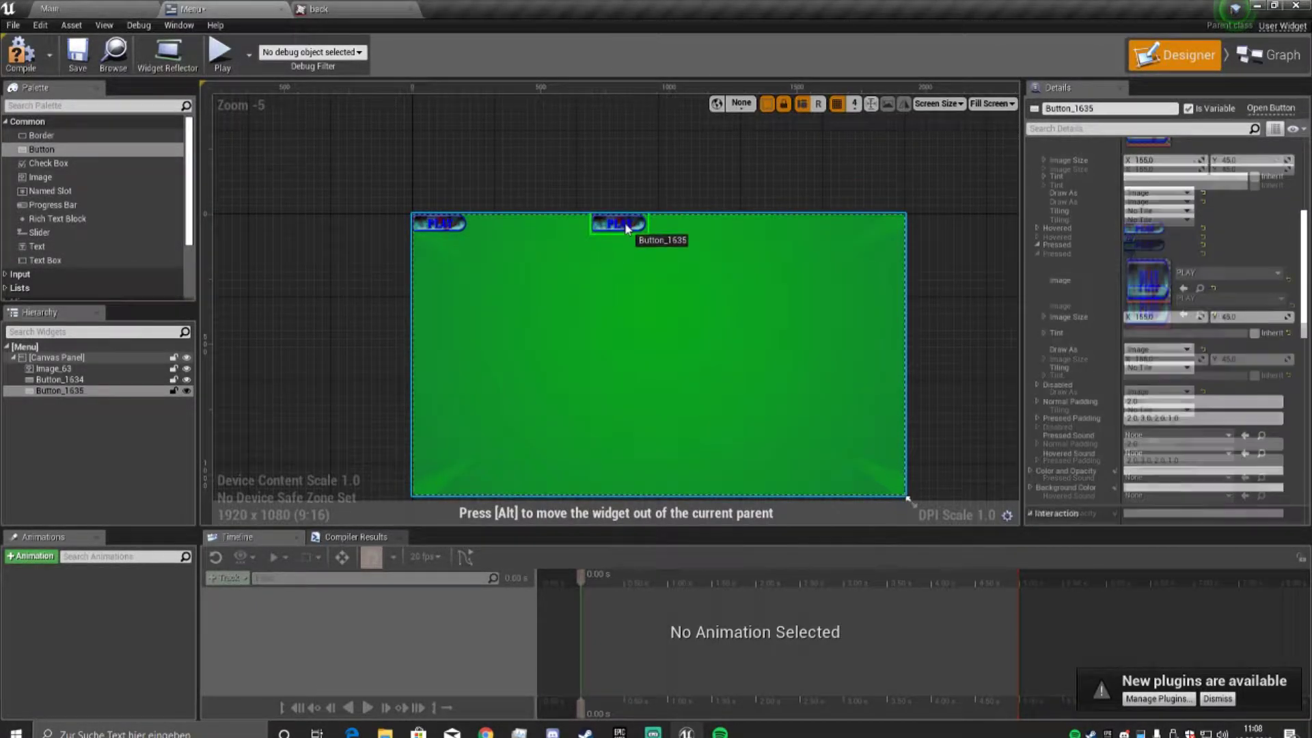
mouse_move(626, 229)
mouse_down()
mouse_move(897, 239)
mouse_move(666, 232)
mouse_up()
right_click(658, 231)
click(682, 285)
click(134, 402)
click(130, 392)
drag(442, 225, 891, 228)
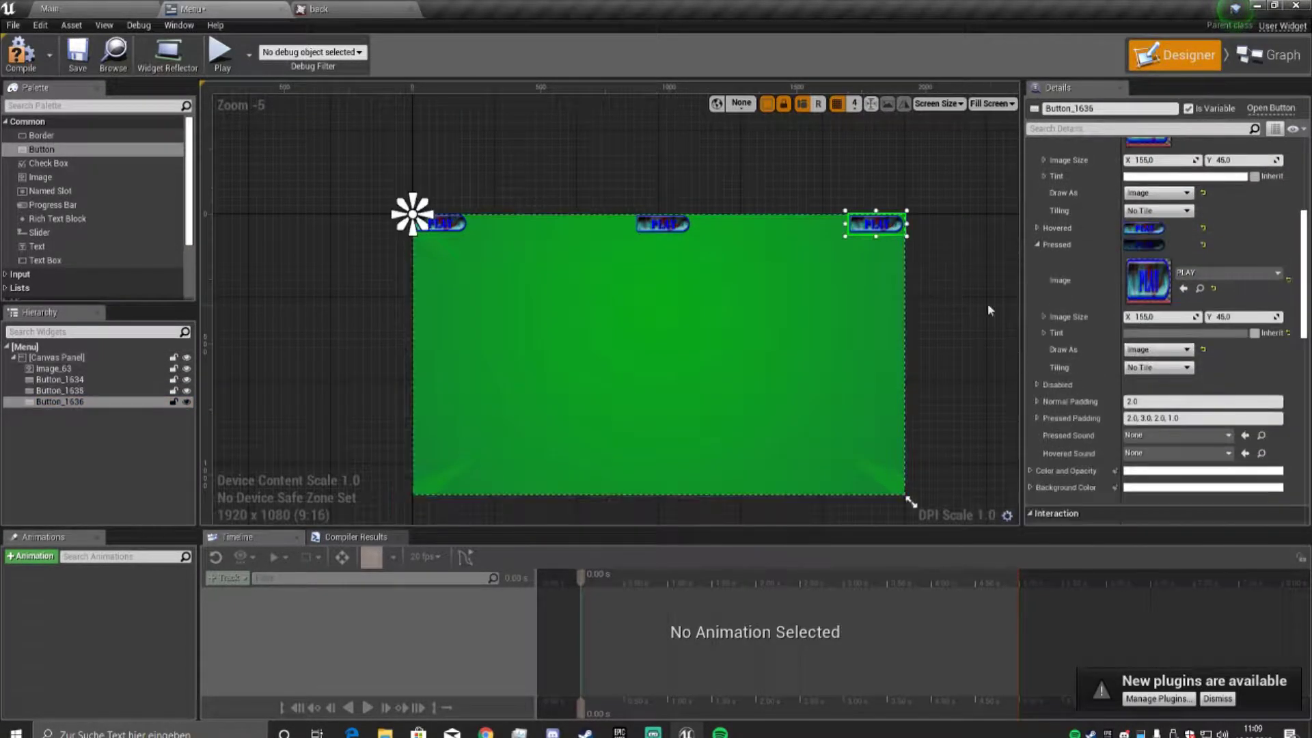
Give the middle button the OPTIONS image for Normal, Hovered and Pressed, with darker pressed tint.
click(663, 224)
scroll(1190, 276, up, 3)
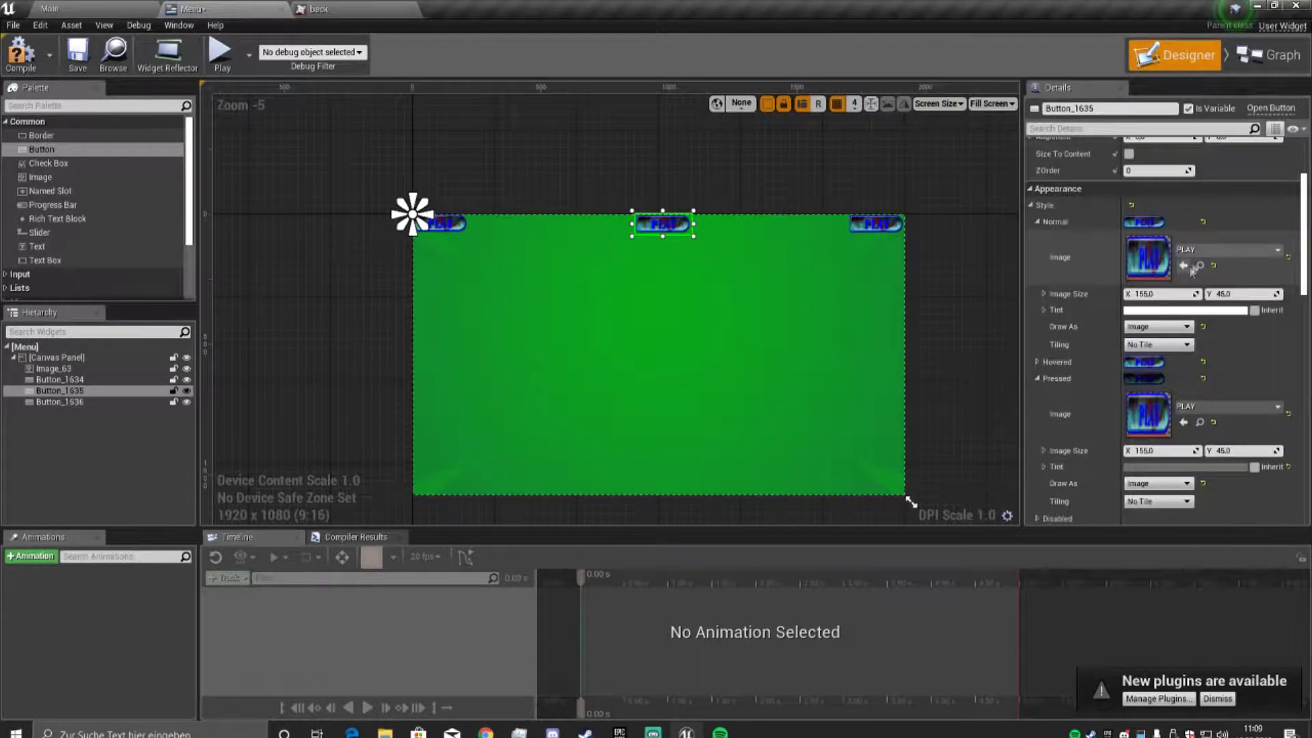
click(1209, 248)
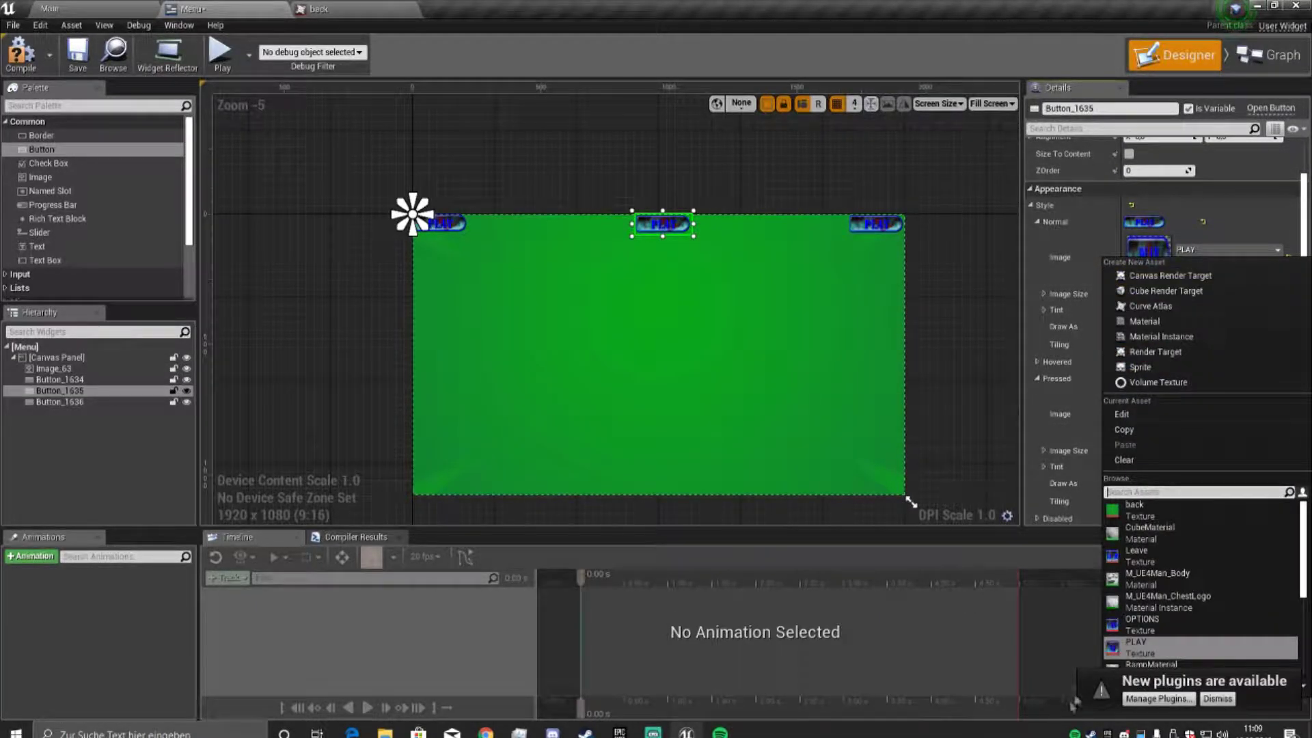
click(1142, 623)
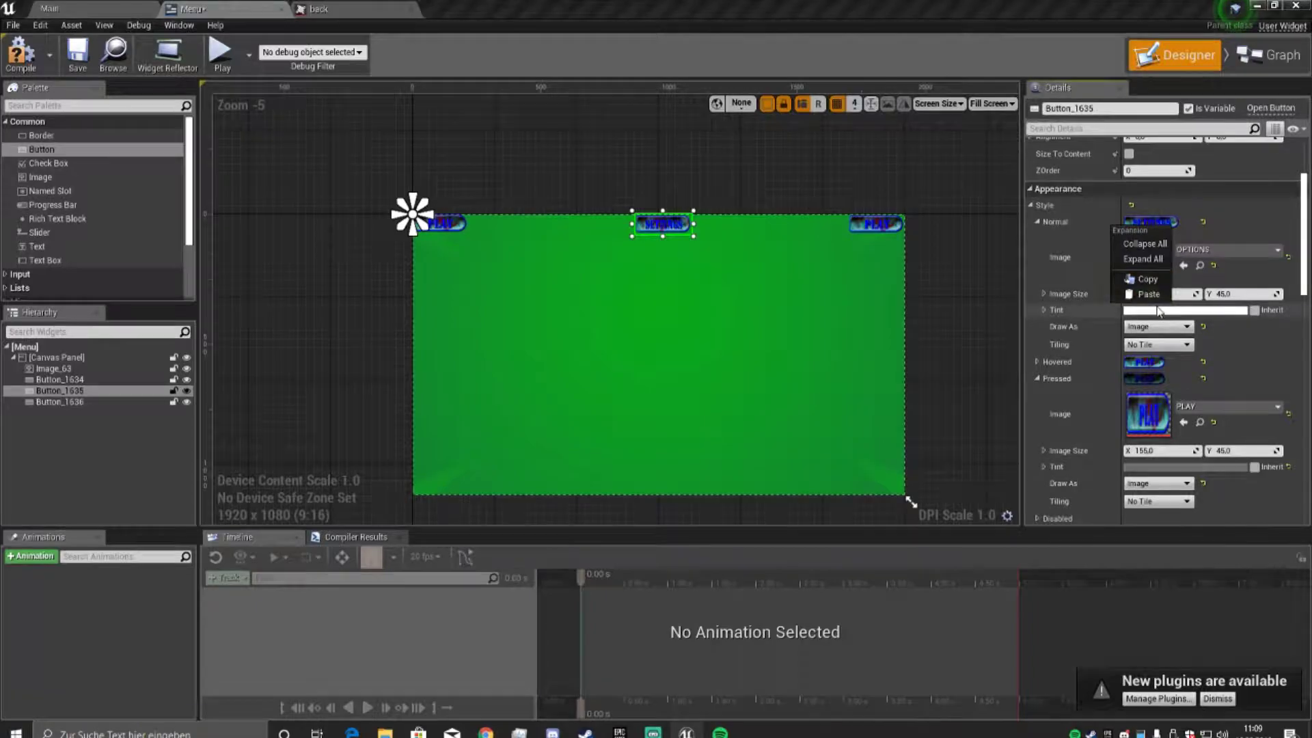
right_click(1091, 363)
click(1106, 429)
right_click(1086, 388)
click(1171, 467)
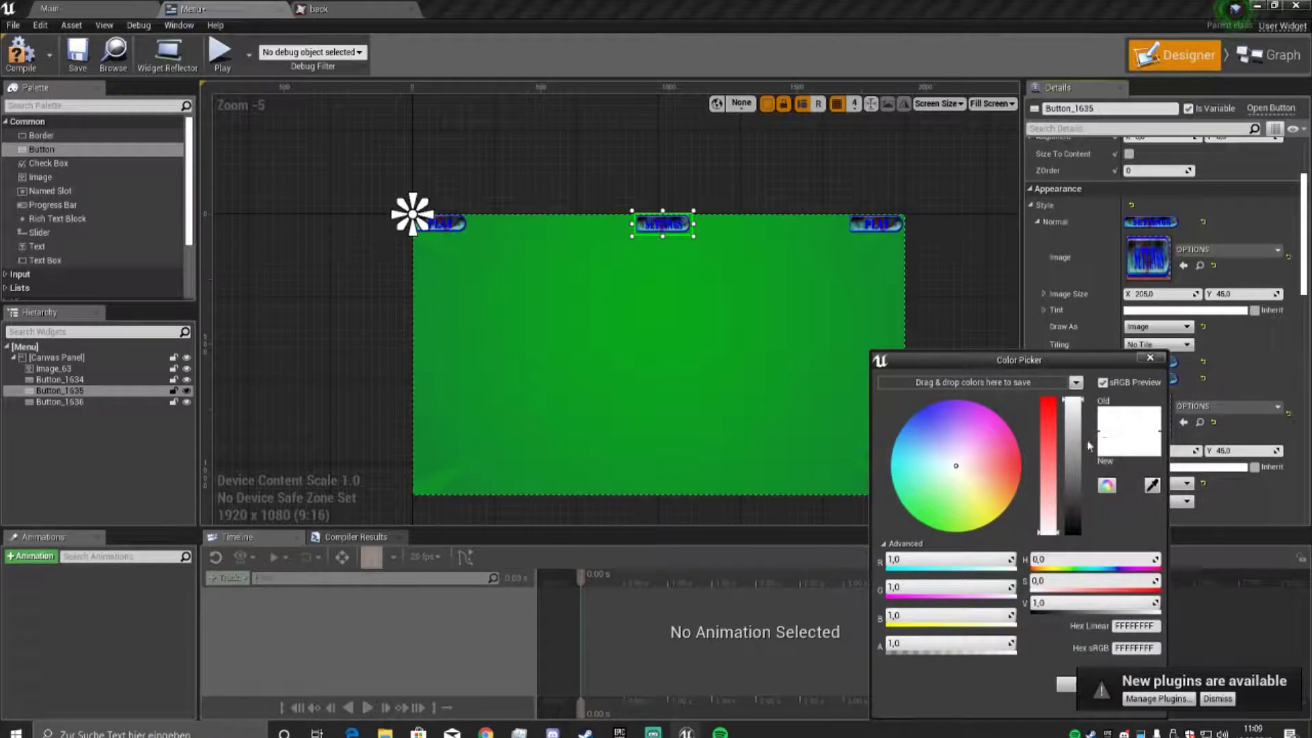
click(1071, 524)
click(1063, 684)
Give the right button the Leave image for Normal and Pressed, tinting pressed grey.
click(877, 225)
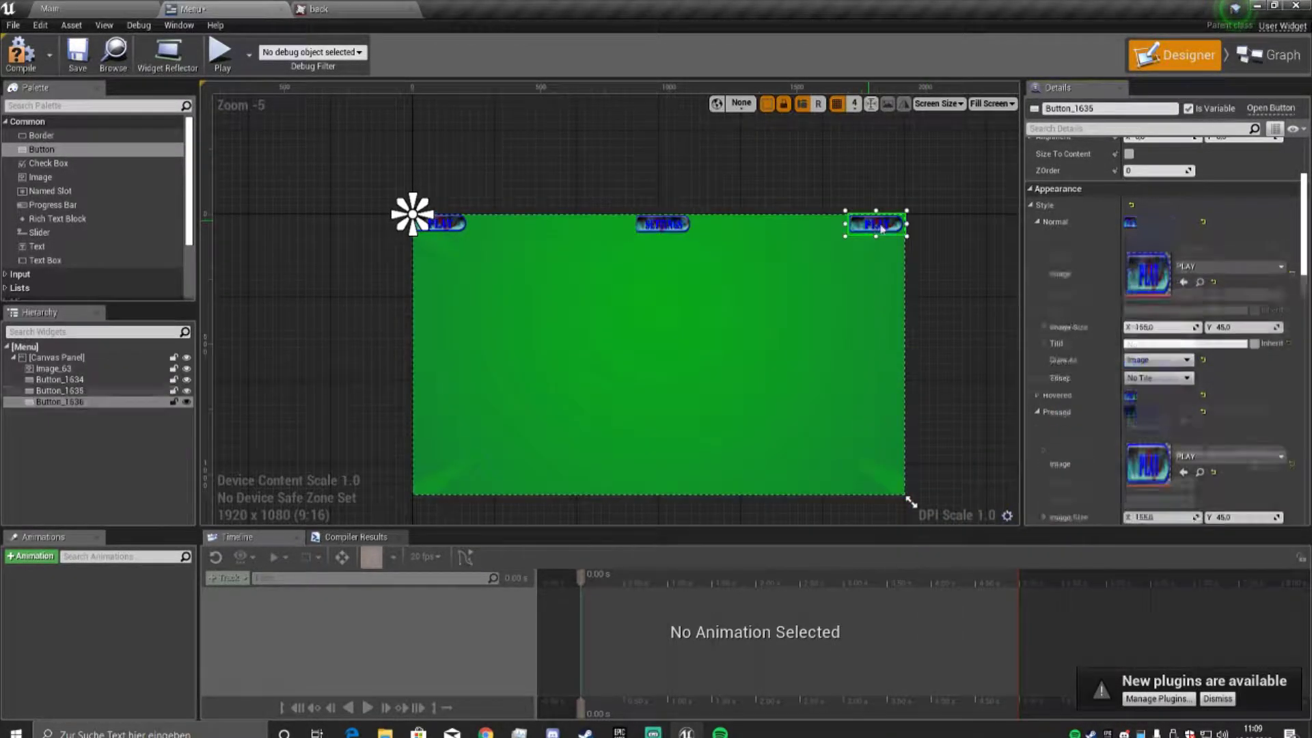
click(1228, 250)
click(1178, 551)
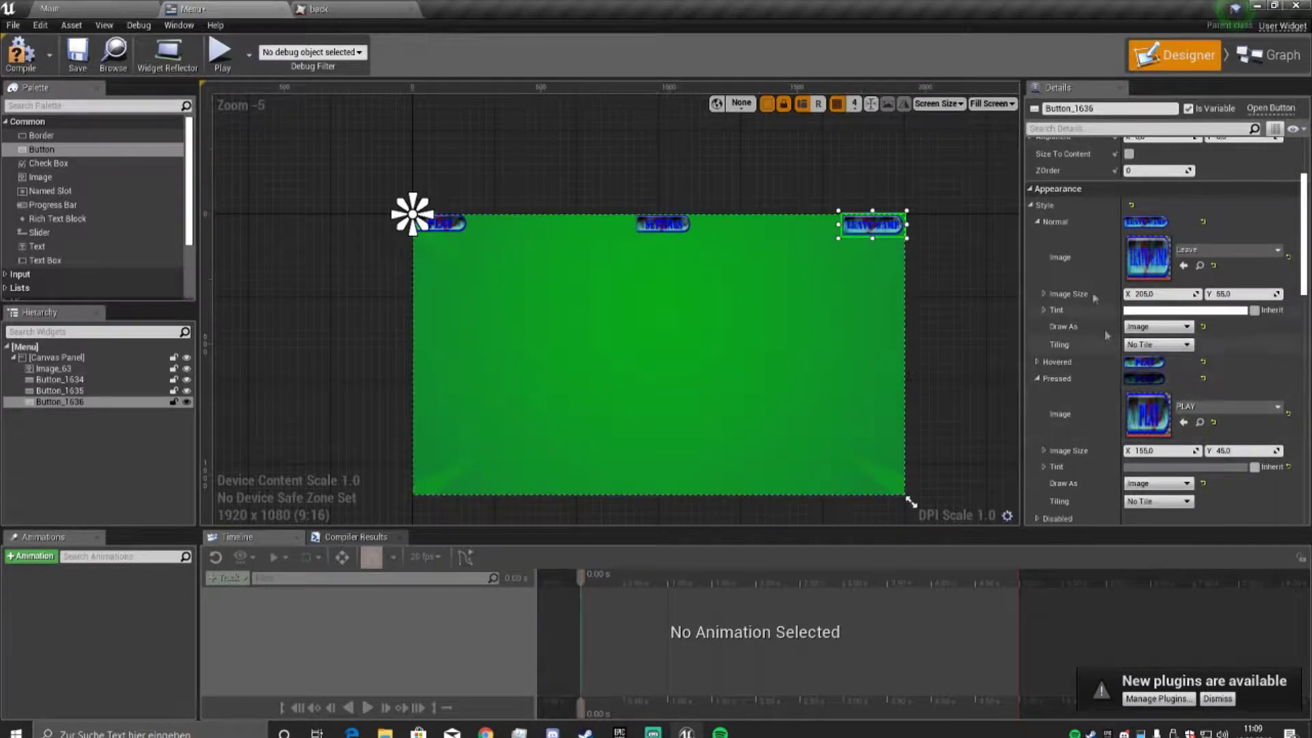
right_click(1090, 226)
click(1118, 280)
right_click(1088, 386)
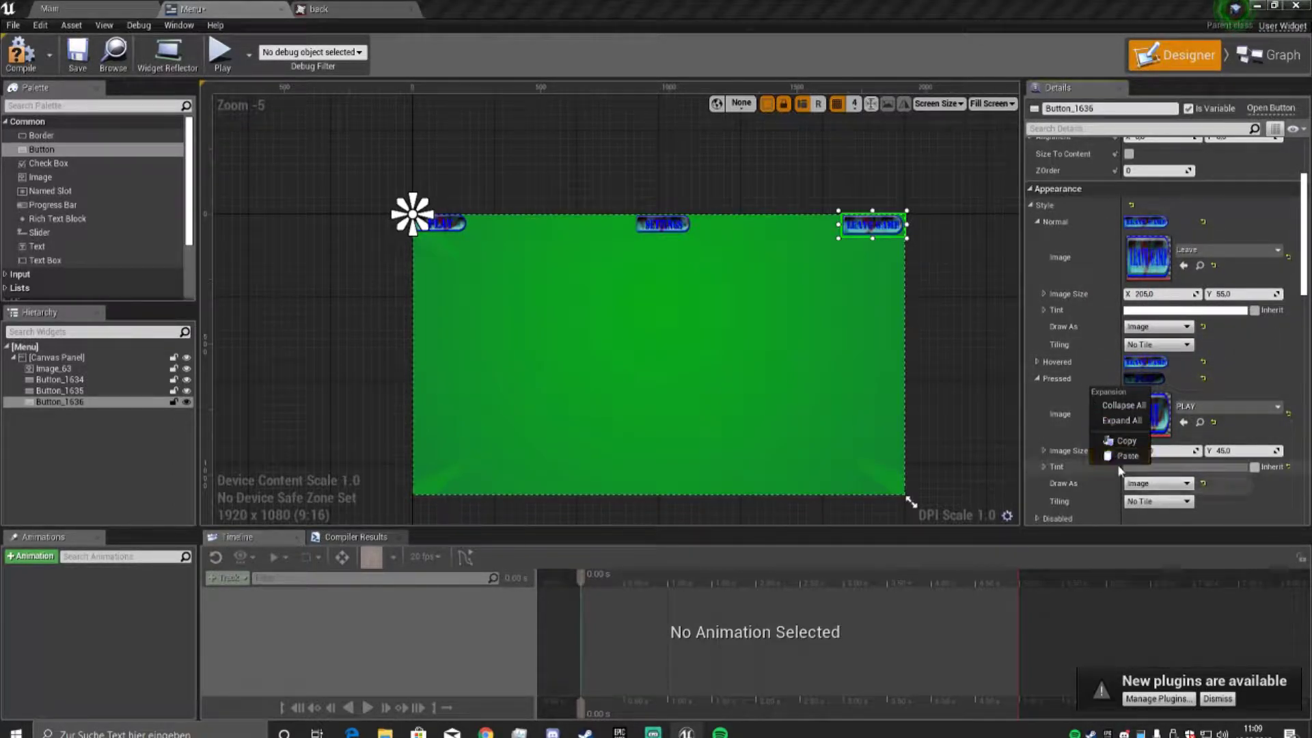
click(1128, 456)
scroll(1155, 410, down, 2)
click(1156, 380)
drag(1059, 437, 1059, 501)
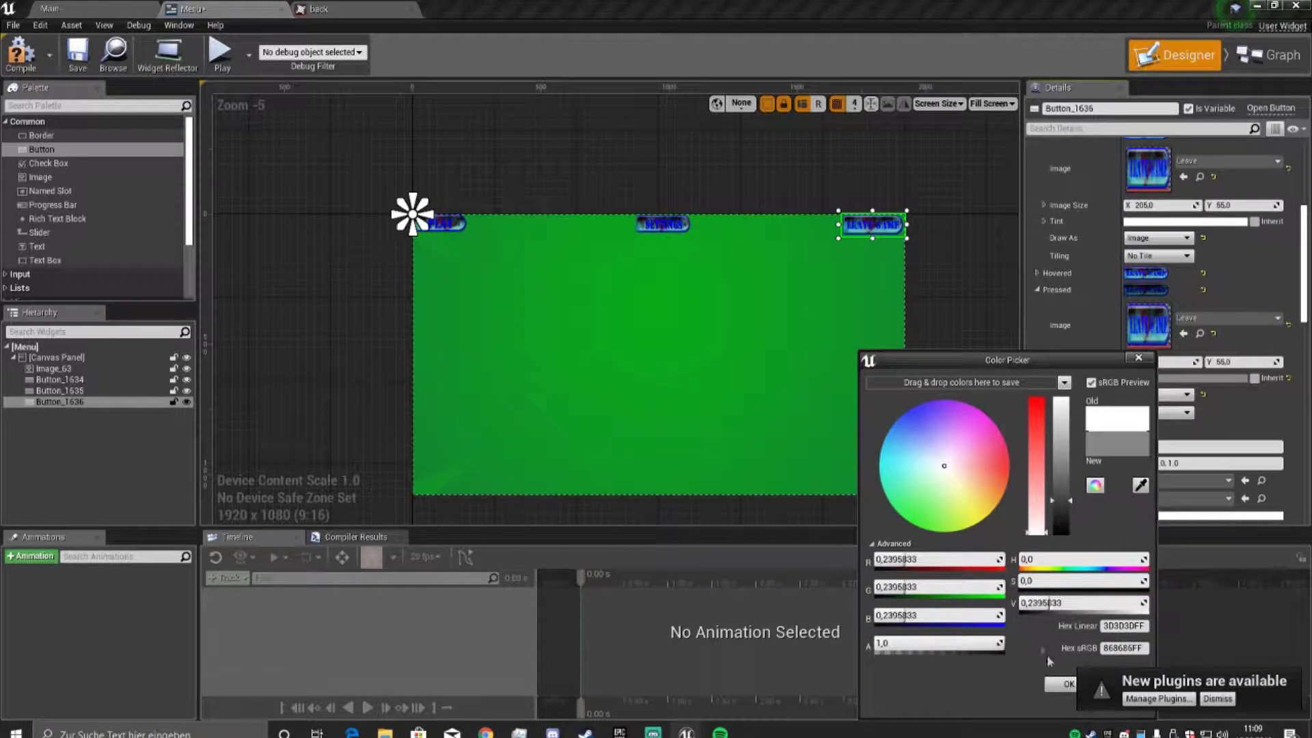
click(1068, 684)
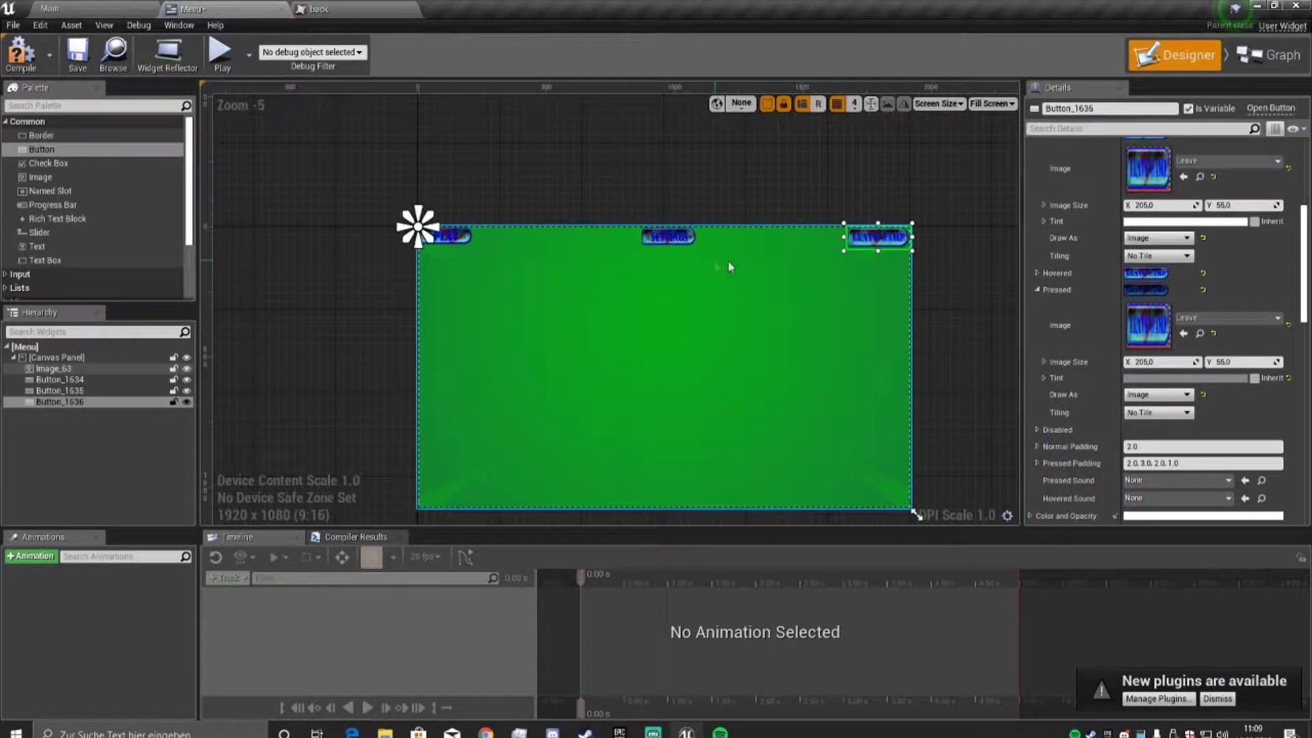
scroll(1157, 165, up, 6)
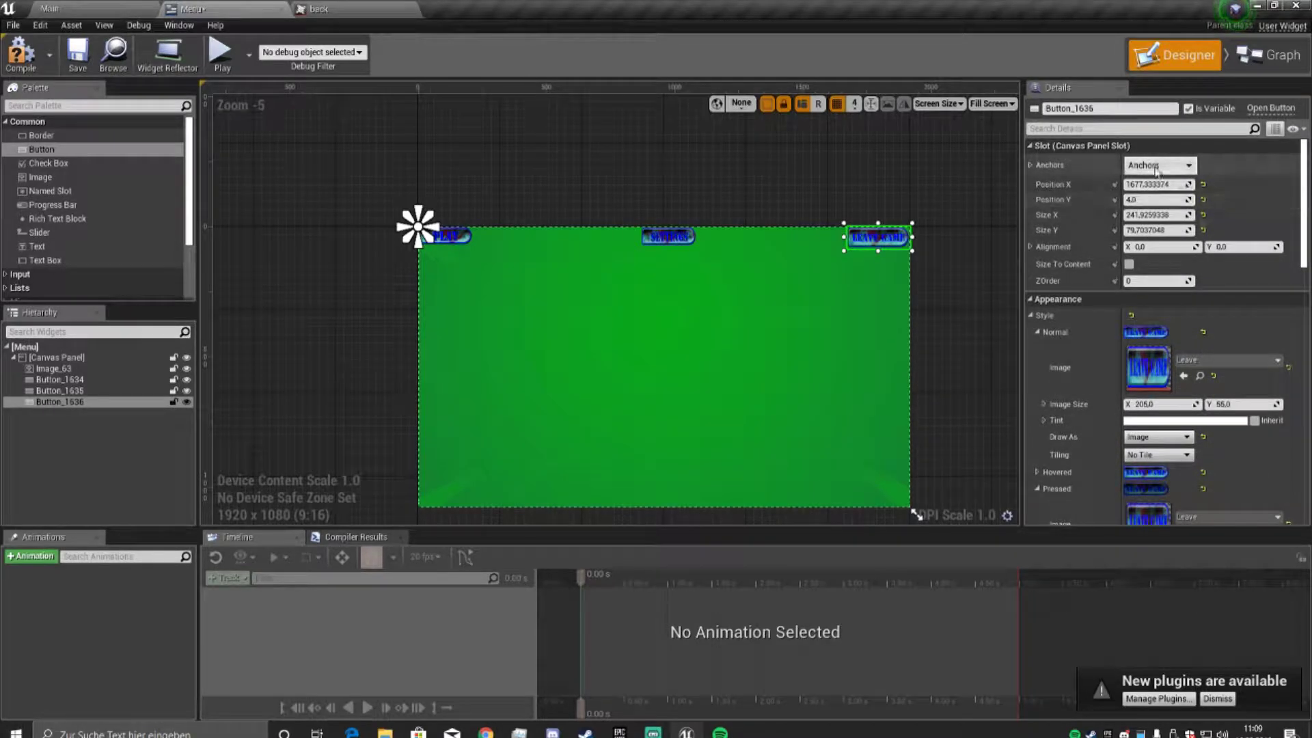
Anchor the Leave button (Button_1636) top-right and the OPTIONS button (Button_1635) top-centre.
click(1157, 165)
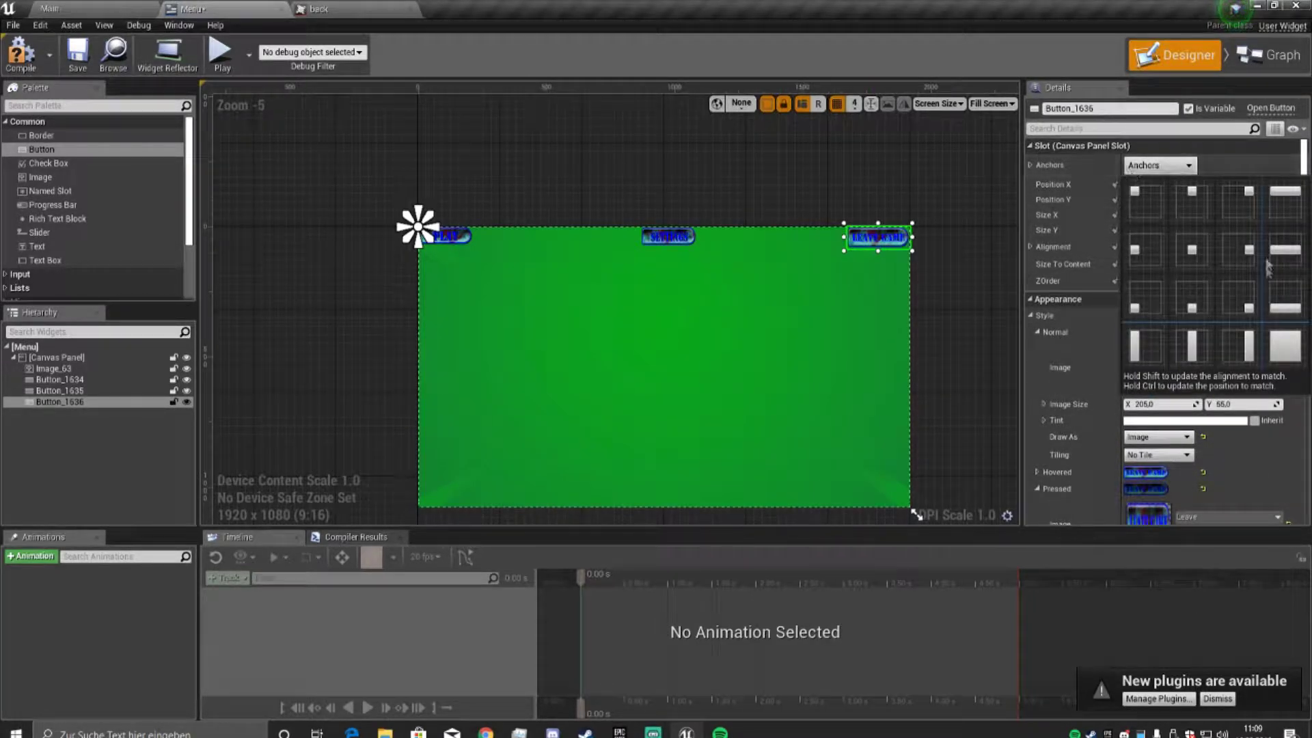
click(1253, 210)
click(60, 390)
click(1160, 166)
click(1178, 209)
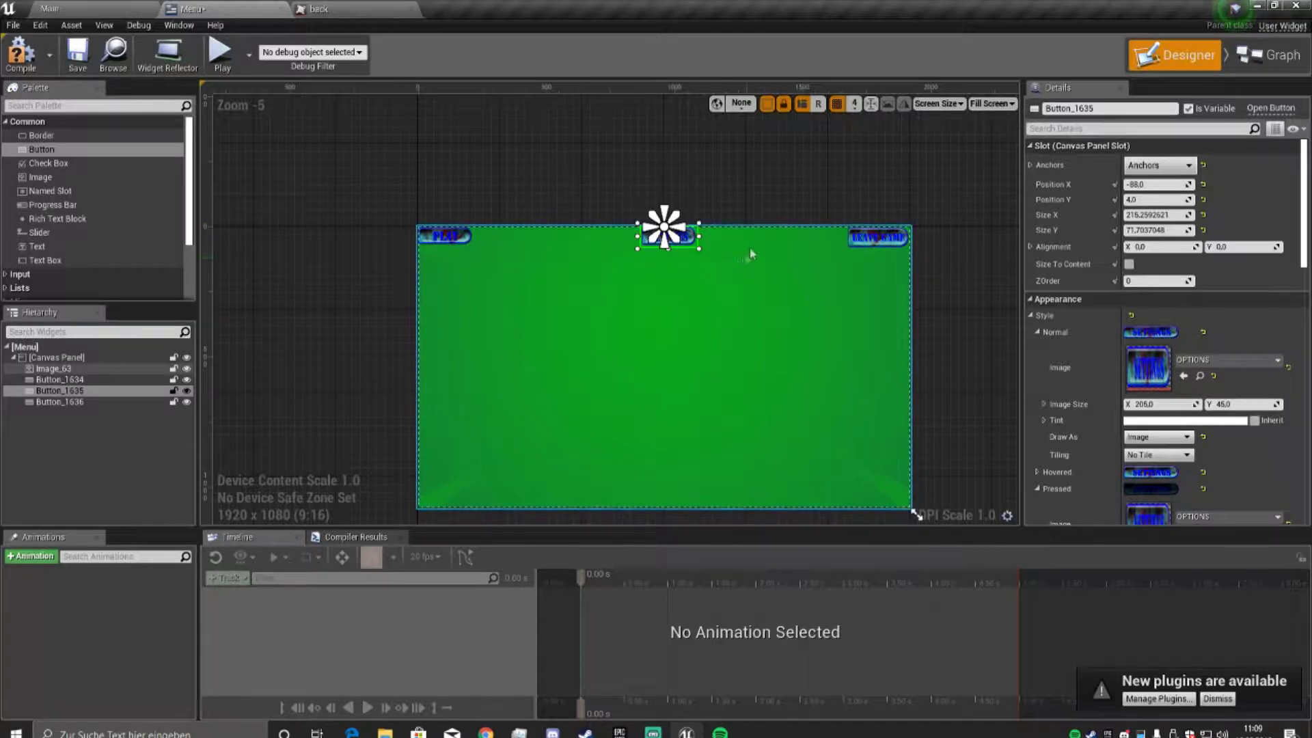
Select the Leave button, Button_1636, and scroll its Details down to the Events section.
click(889, 240)
scroll(1104, 435, down, 5)
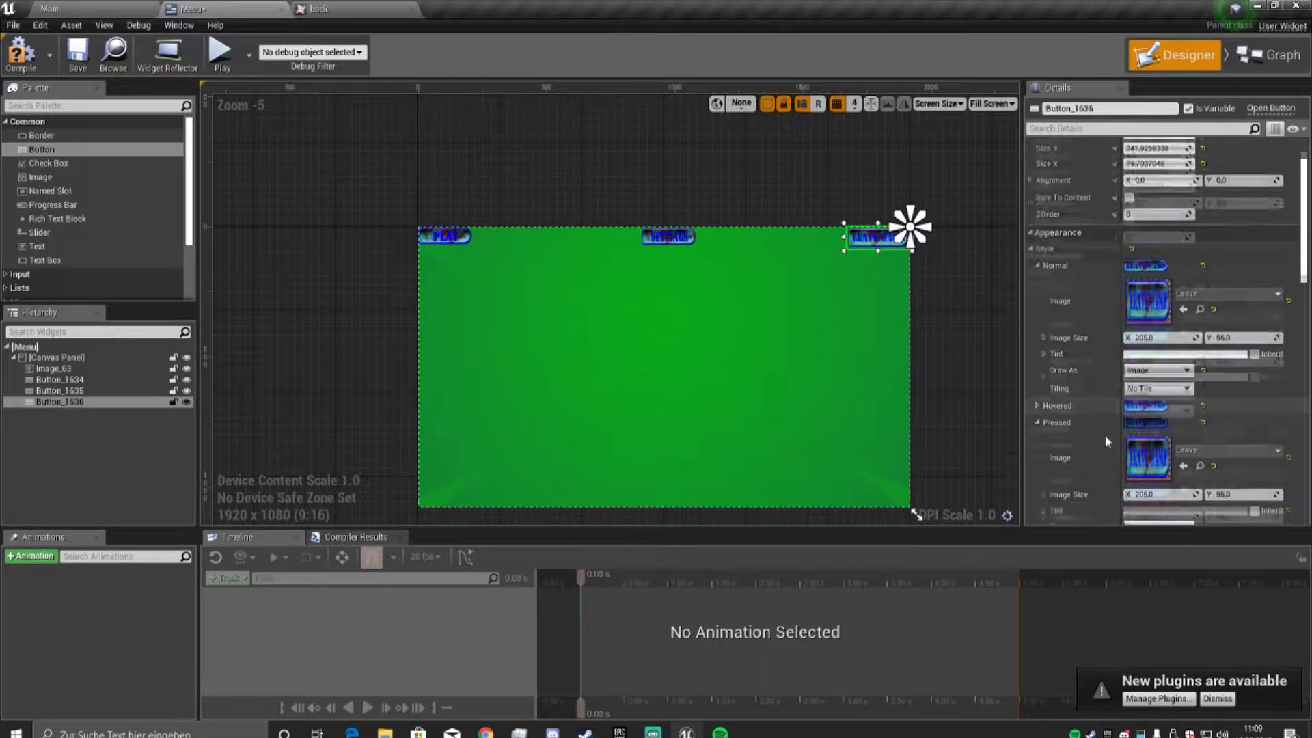
scroll(1105, 435, down, 3)
scroll(1162, 410, down, 5)
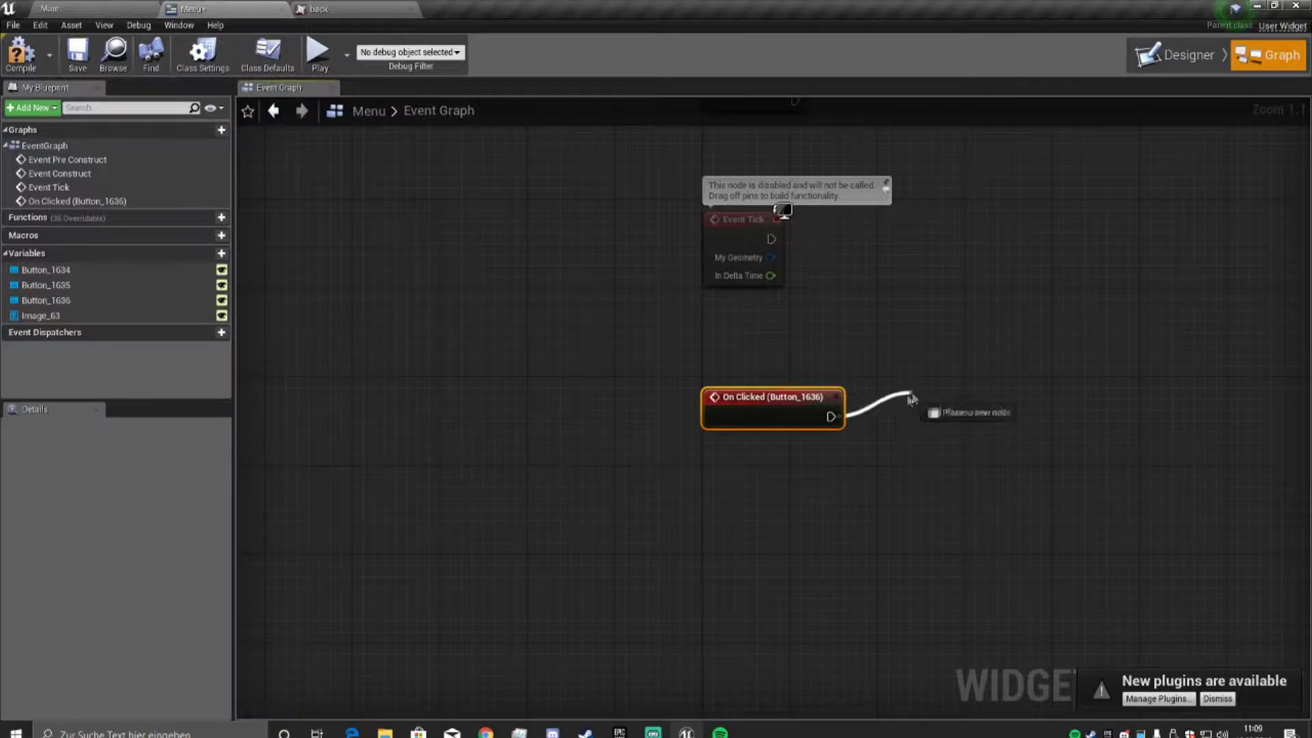
Wire a Quit Game node to On Clicked (Button_1636), compile, and return to Designer.
drag(902, 410, 901, 408)
text(quit)
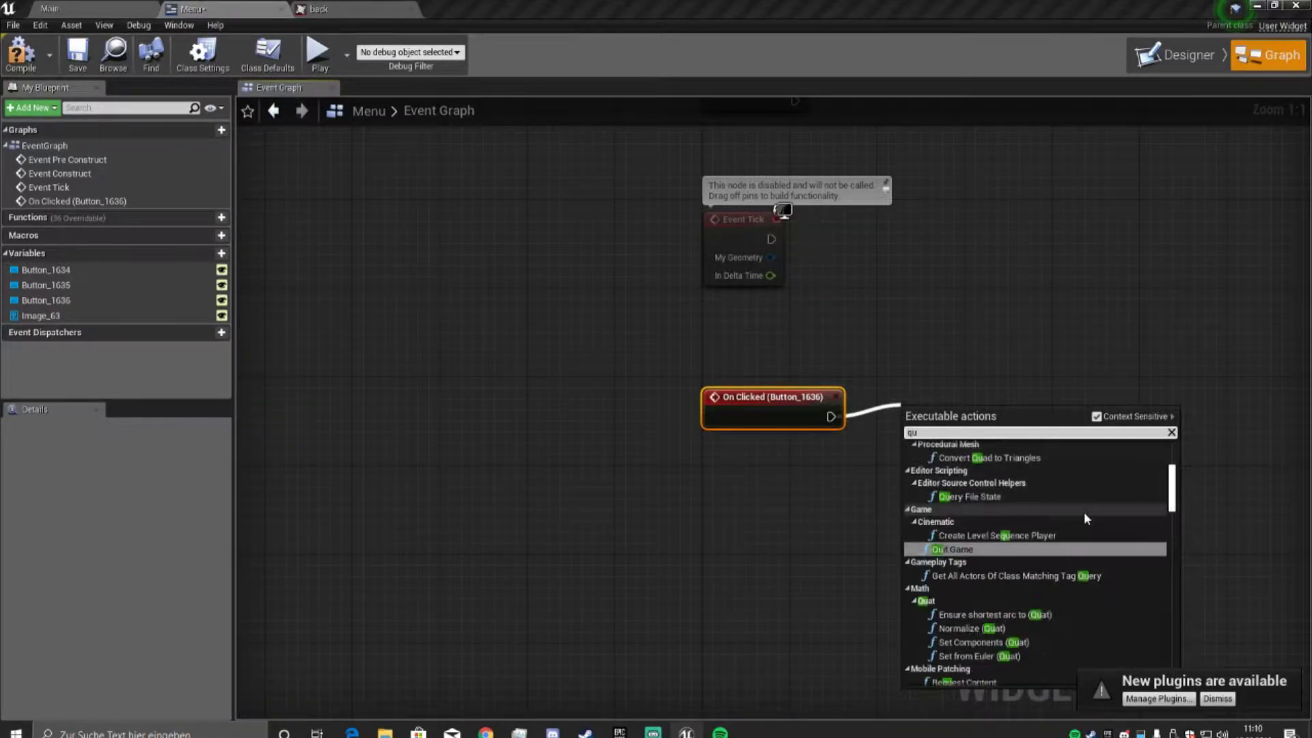
click(956, 463)
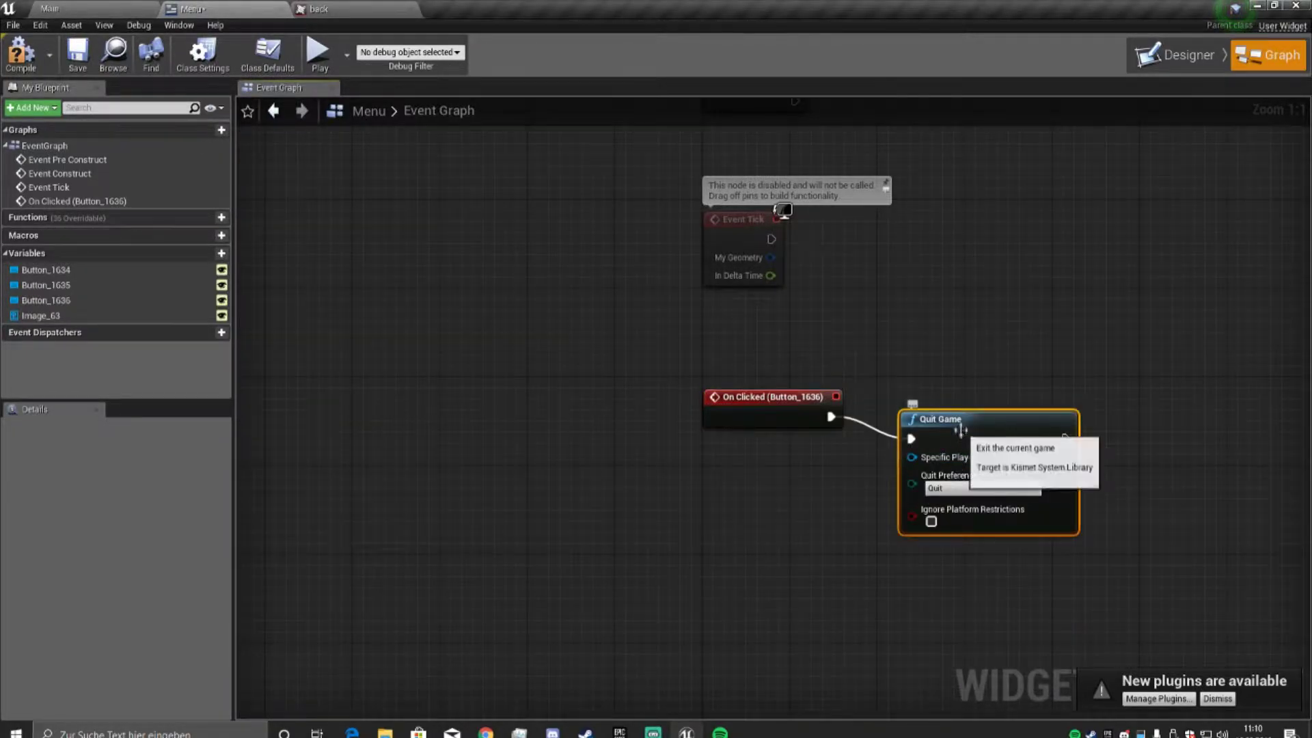
click(20, 52)
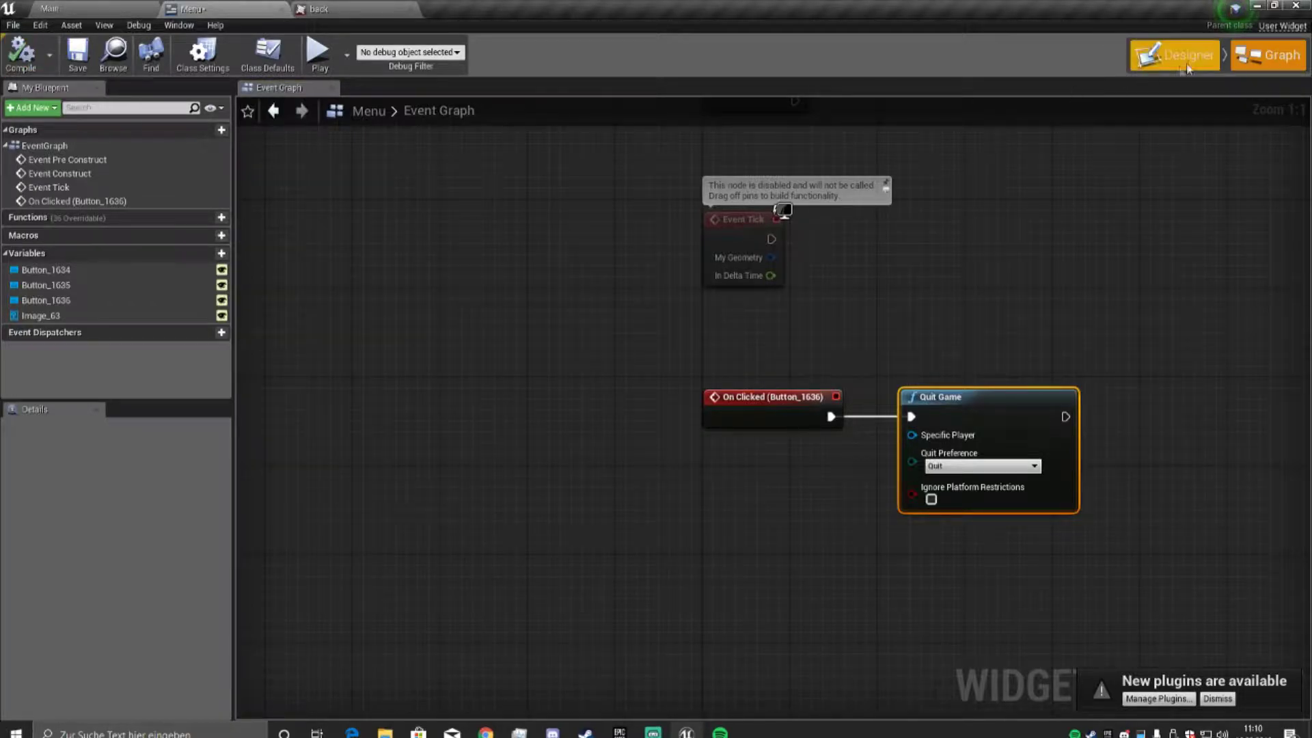
click(1177, 55)
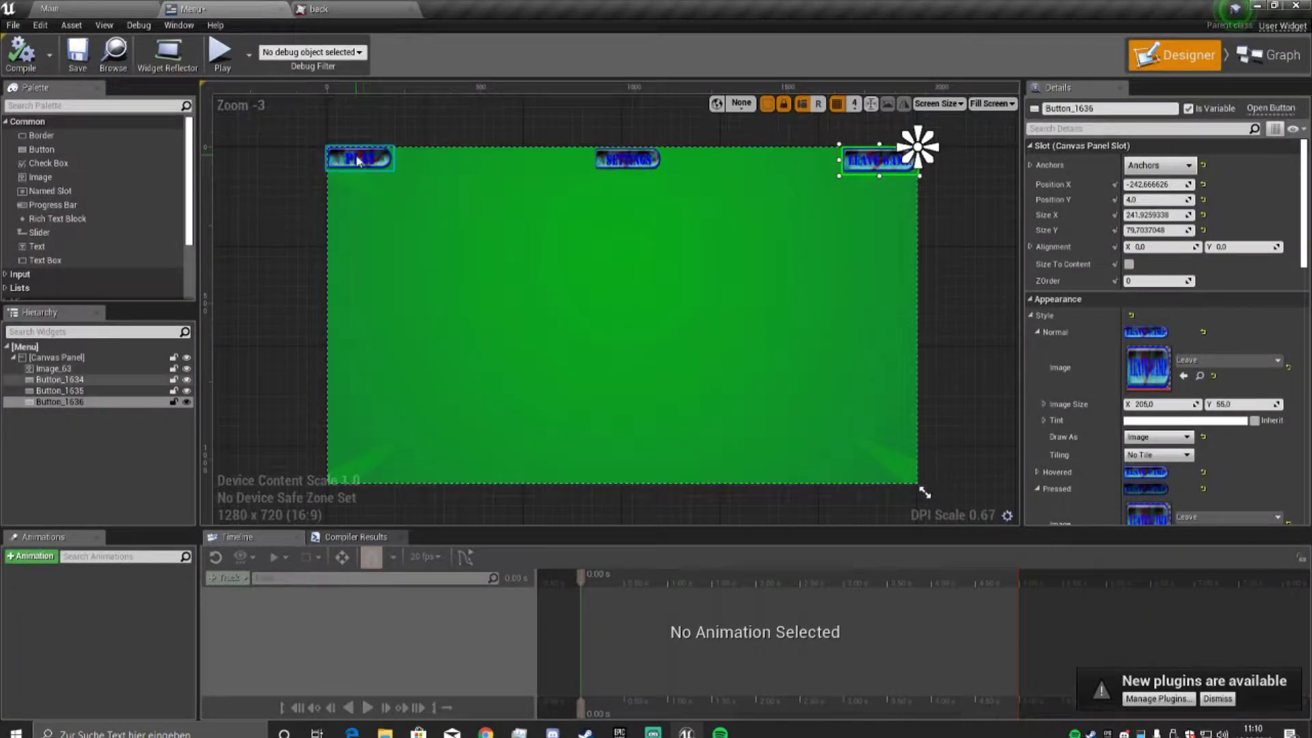
Create an On Clicked event for the PLAY button, Button_1634, from its Details Events.
click(329, 148)
scroll(1133, 340, down, 3)
scroll(1109, 391, down, 3)
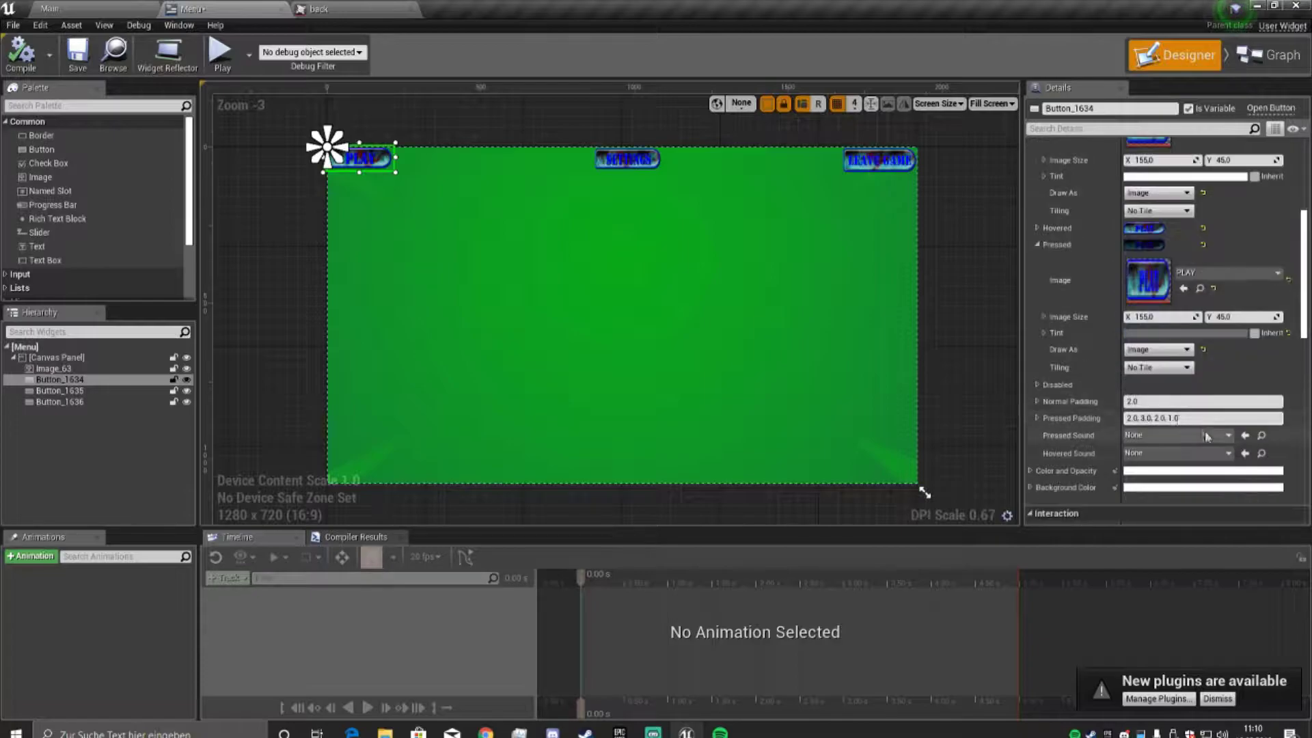
scroll(1200, 426, down, 3)
scroll(1193, 462, down, 3)
scroll(1191, 465, down, 3)
scroll(1191, 464, down, 2)
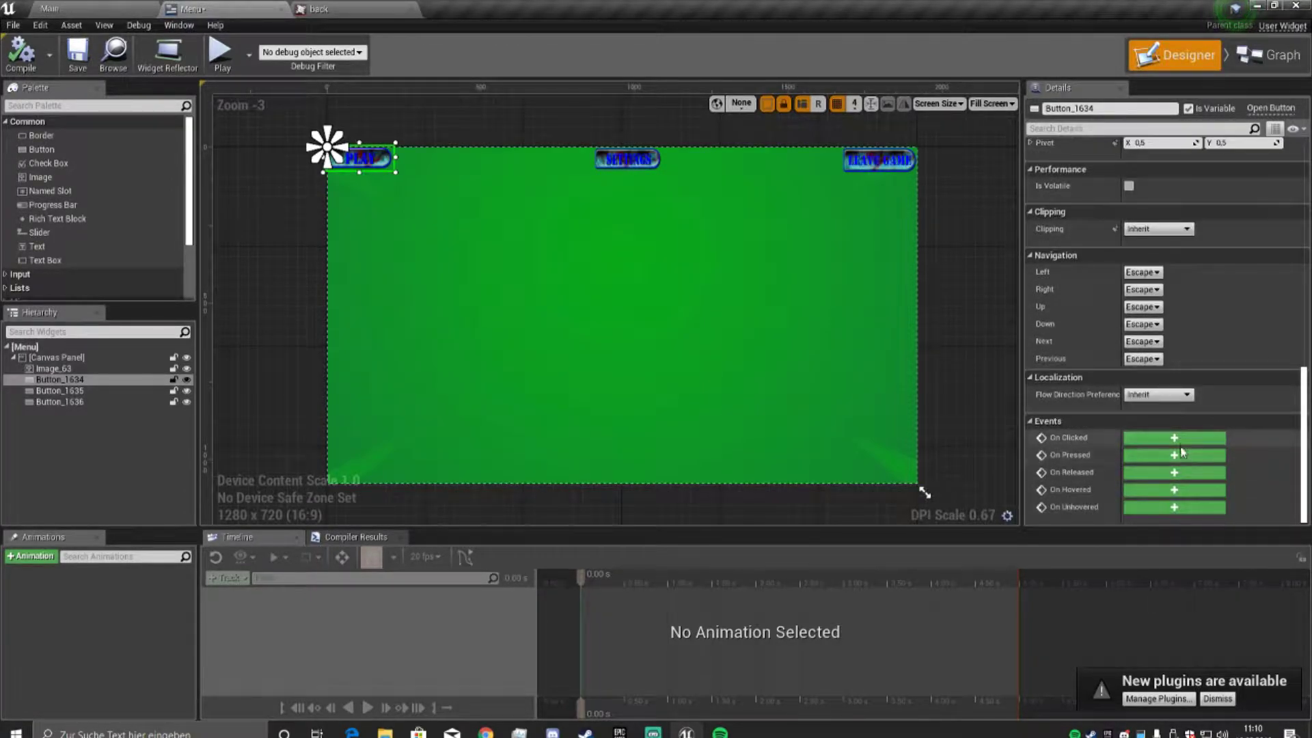
click(1179, 438)
mouse_move(808, 406)
mouse_down()
mouse_move(809, 460)
mouse_move(906, 418)
mouse_up()
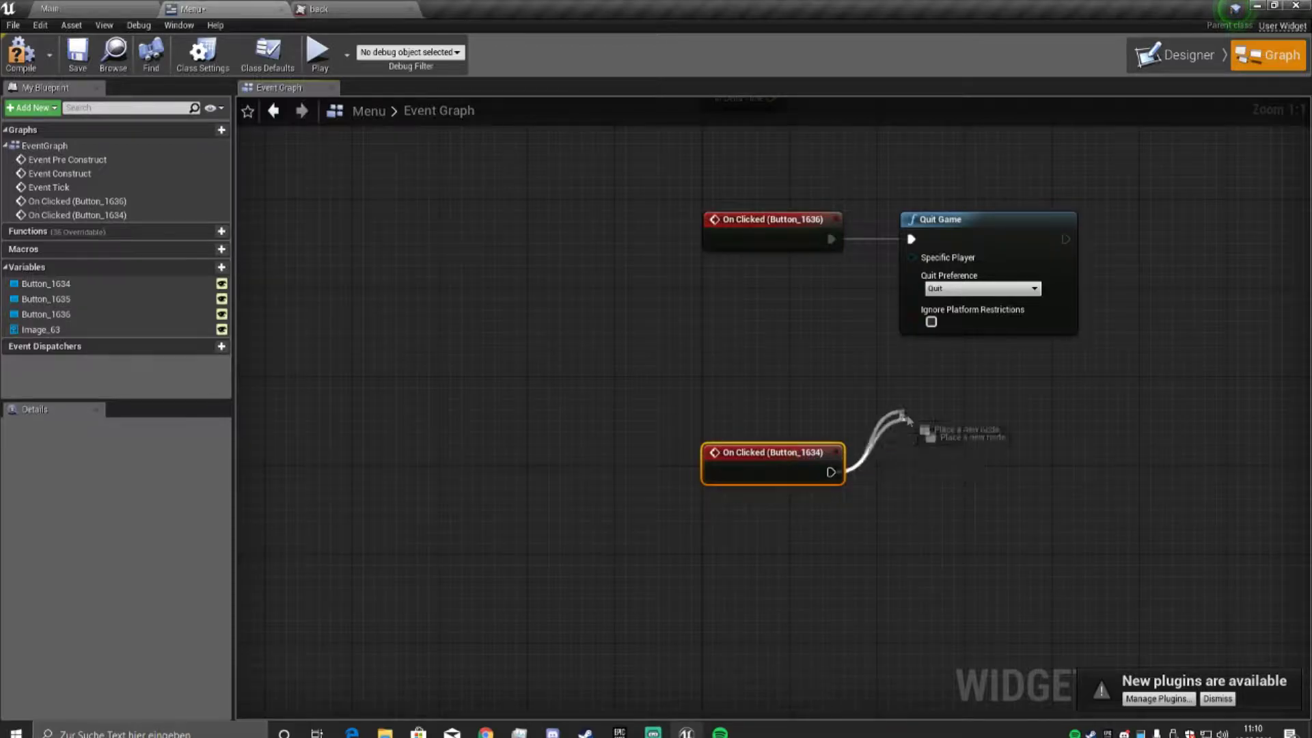
Add an Open Level node after the Play button's On Clicked event.
drag(922, 472, 909, 471)
text(open)
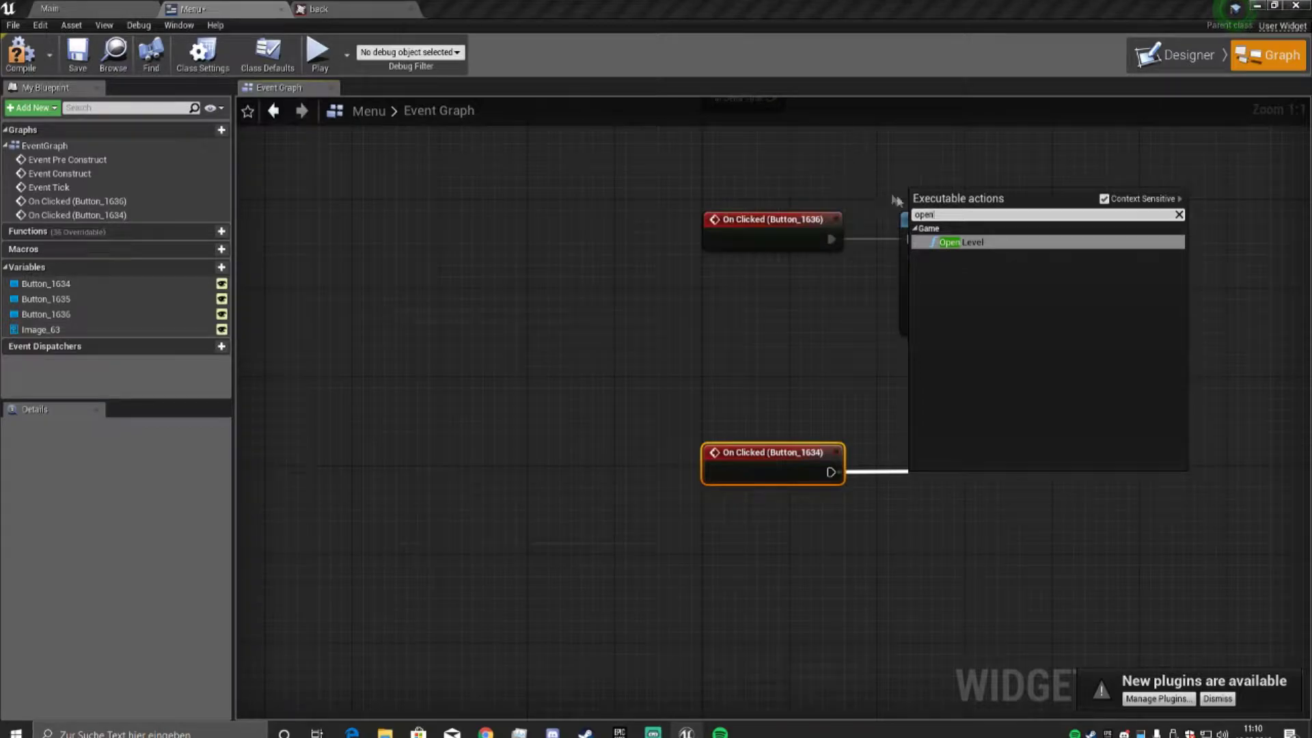
click(960, 242)
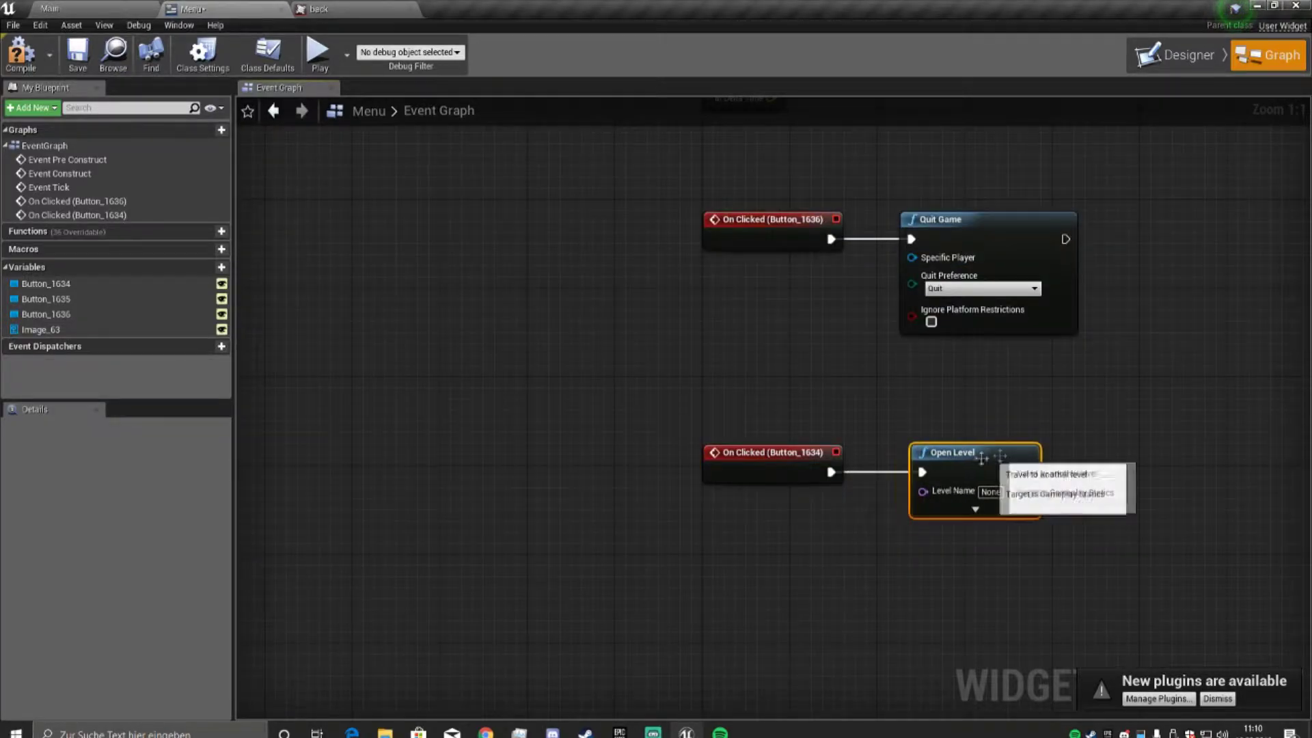
click(994, 491)
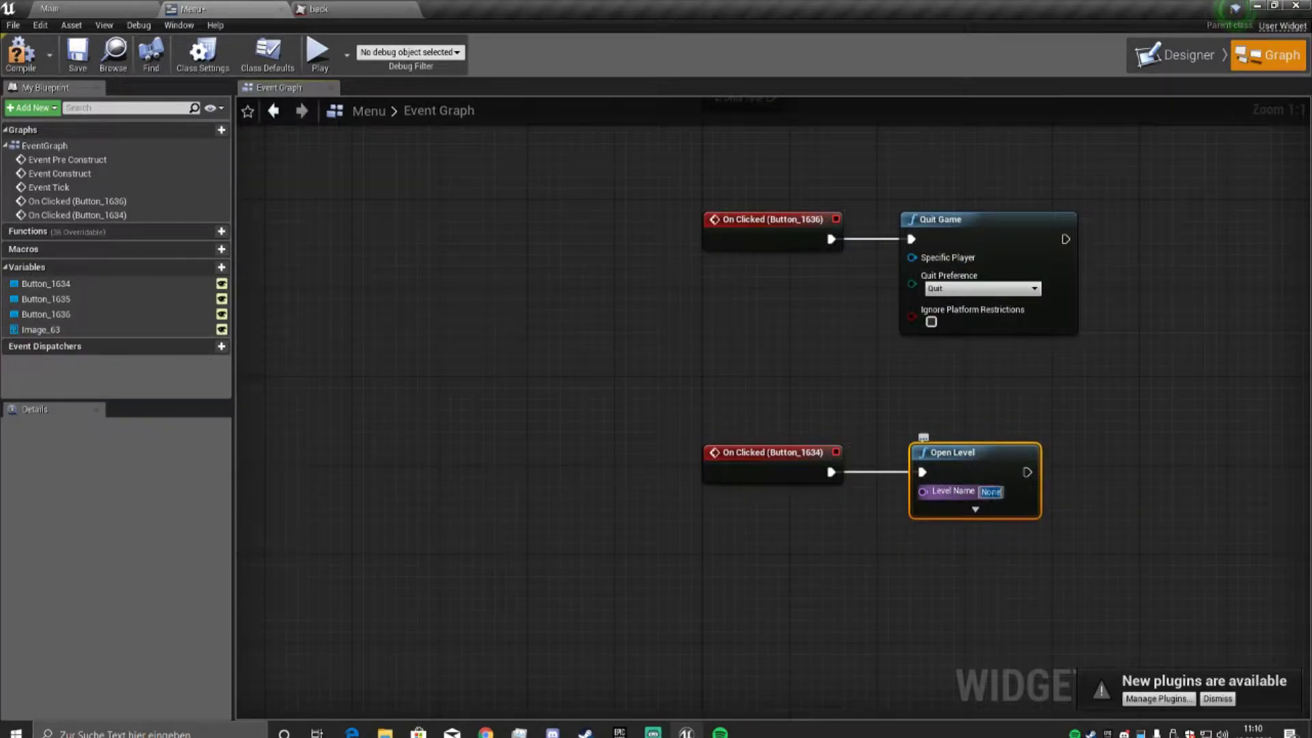
Copy ThirdPersonExampleMap's name from the Content Browser and paste it into Level Name.
click(119, 6)
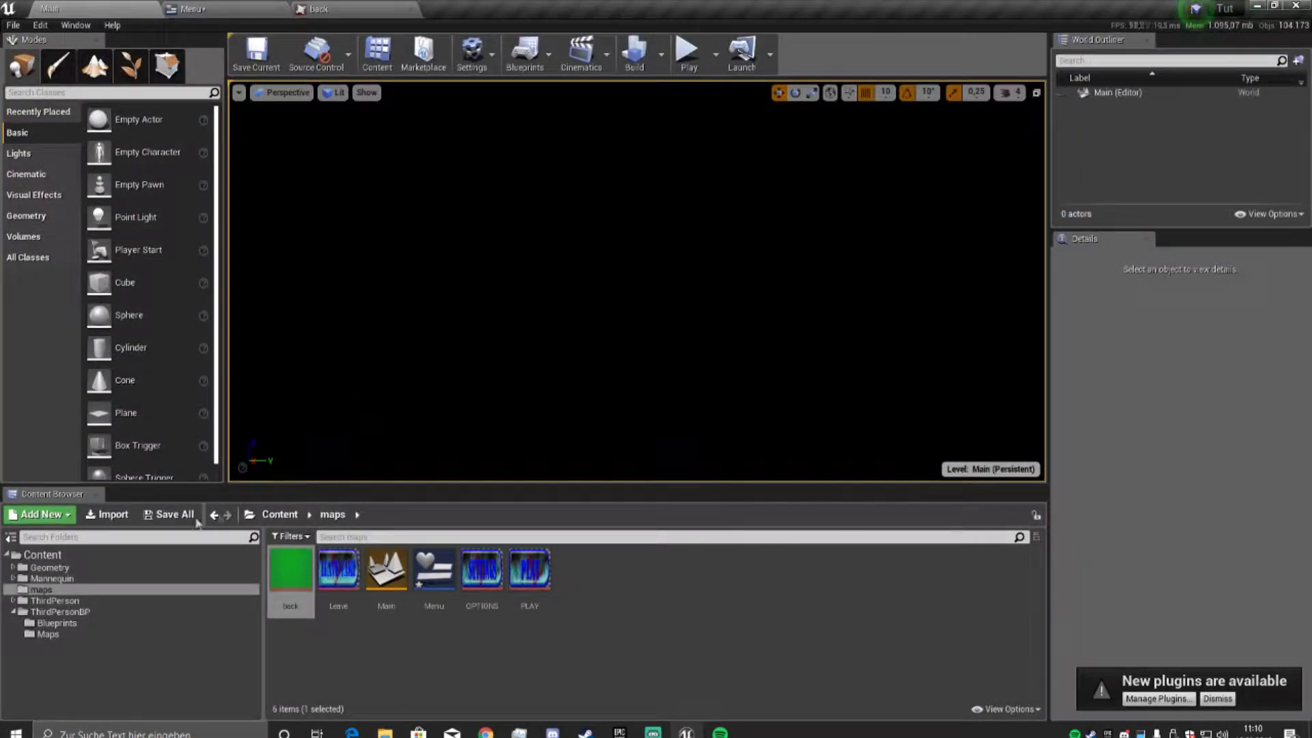
click(113, 633)
right_click(284, 574)
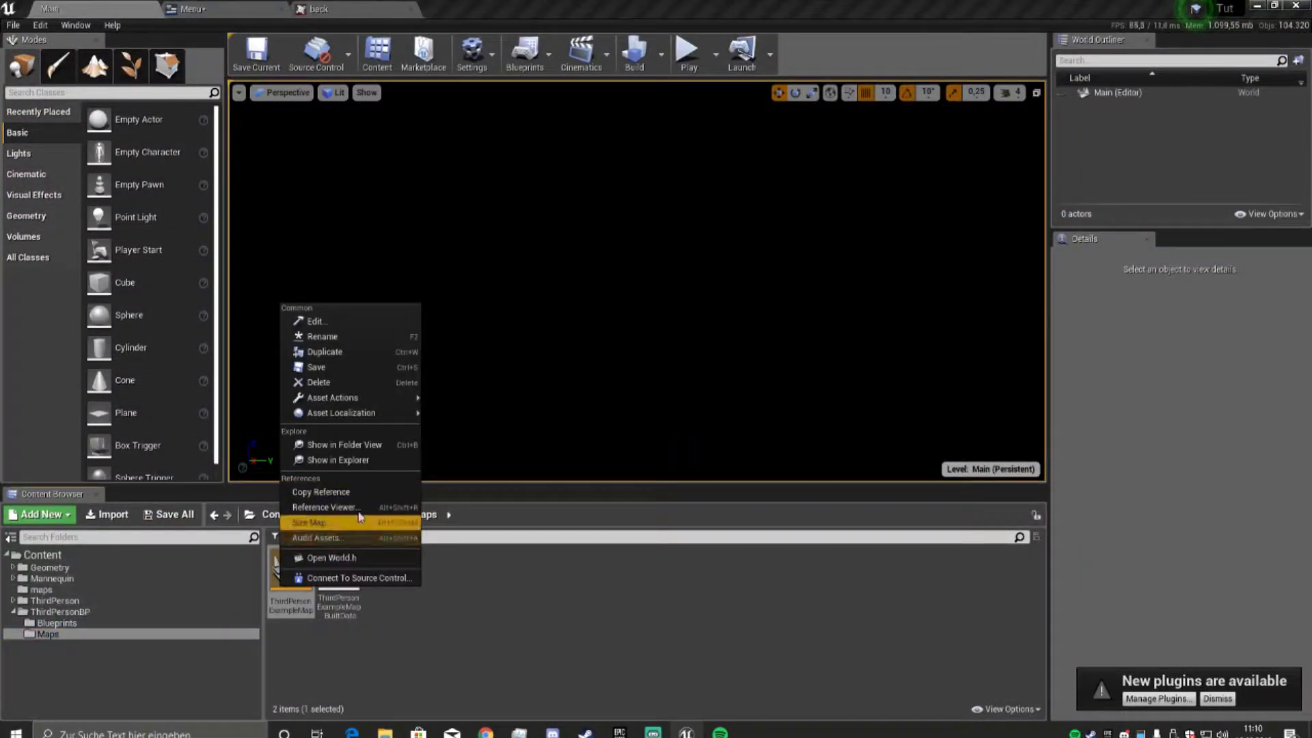
click(322, 336)
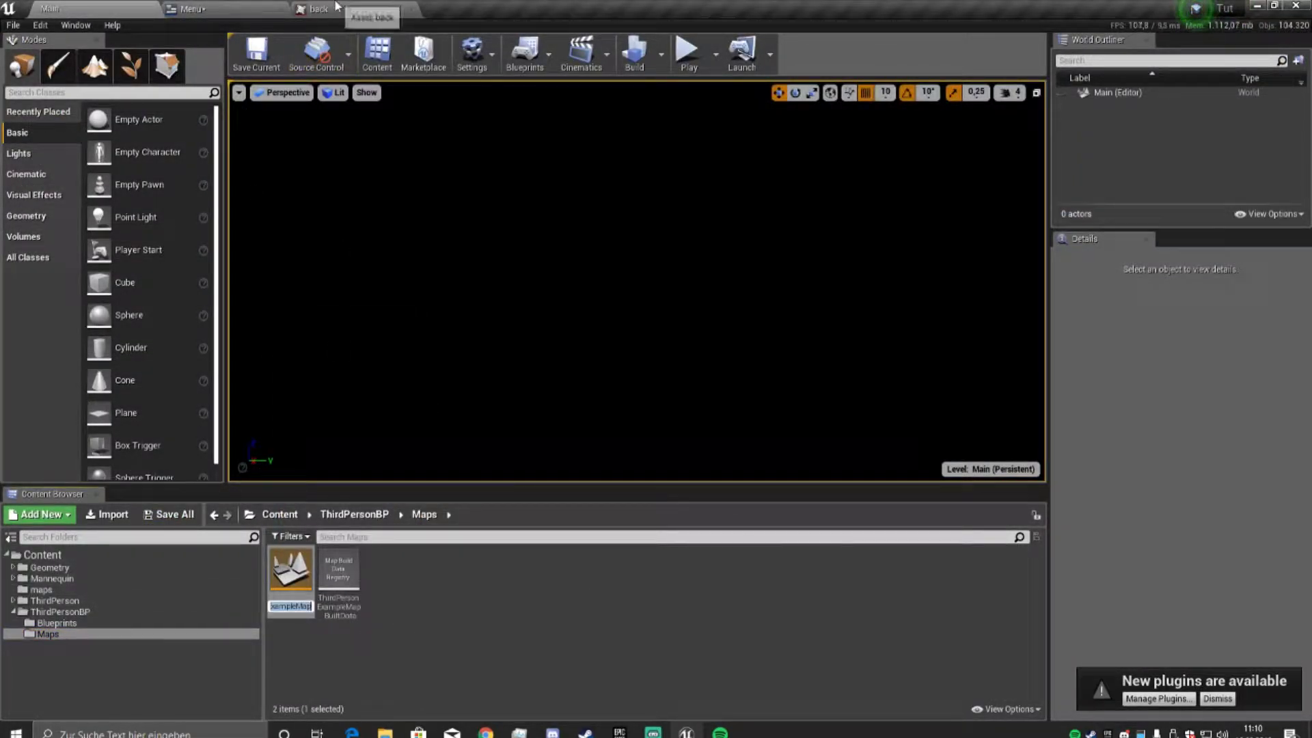
click(198, 8)
click(994, 501)
text(ThirdPersonExampleMap)
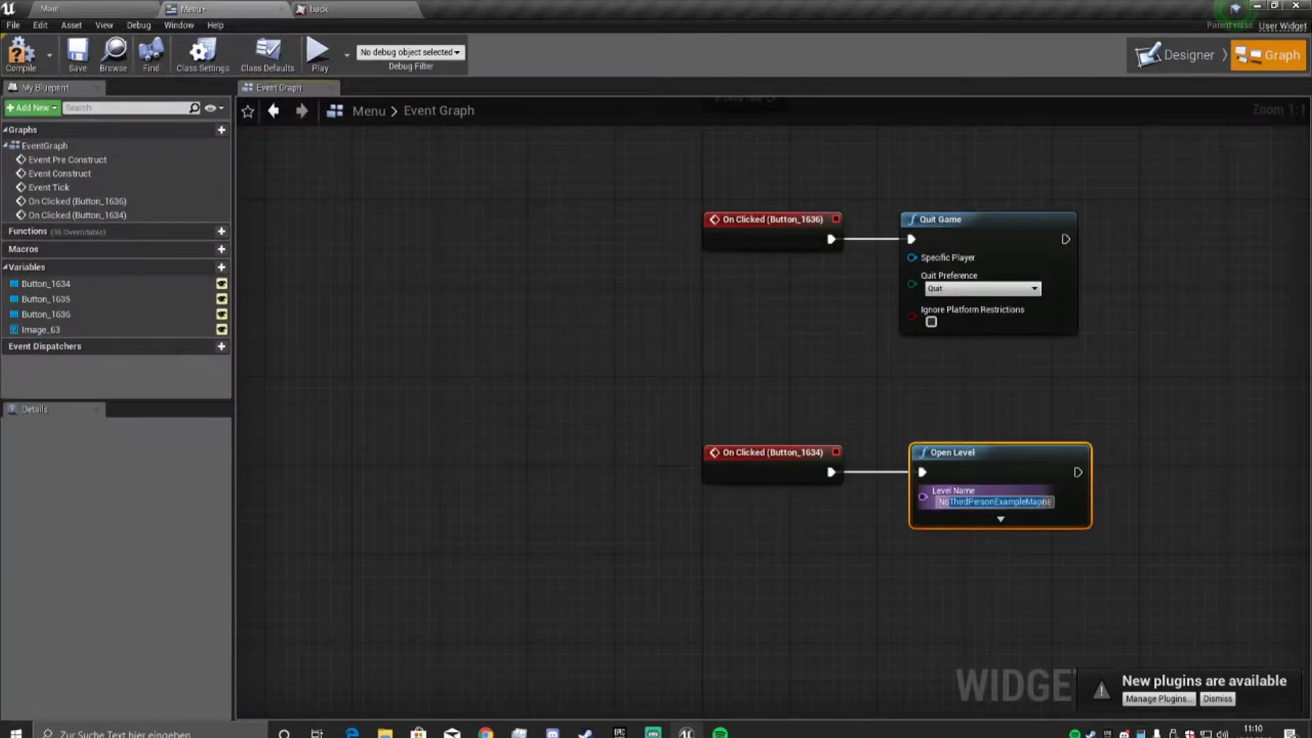
Paste ThirdPersonExampleMap into the Open Level node's Level Name field.
key(Escape)
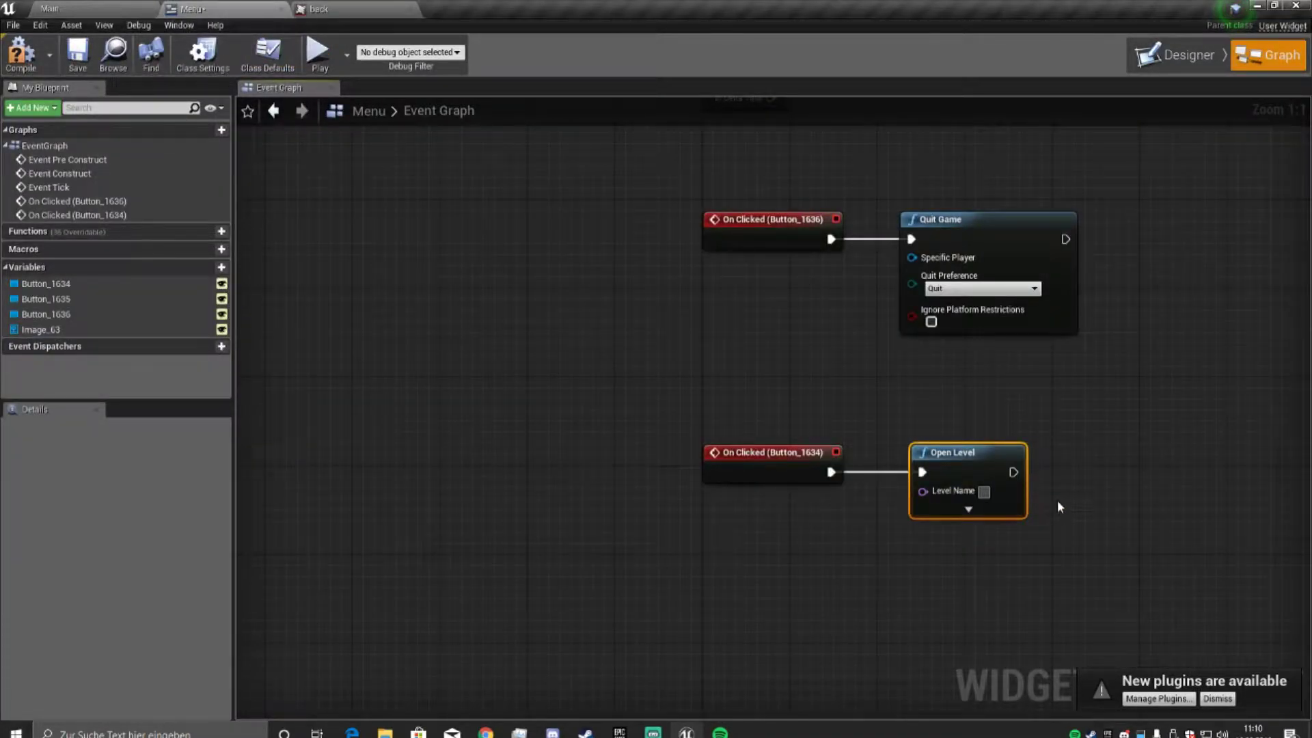
click(983, 491)
text(ThirdPersonExampleMap)
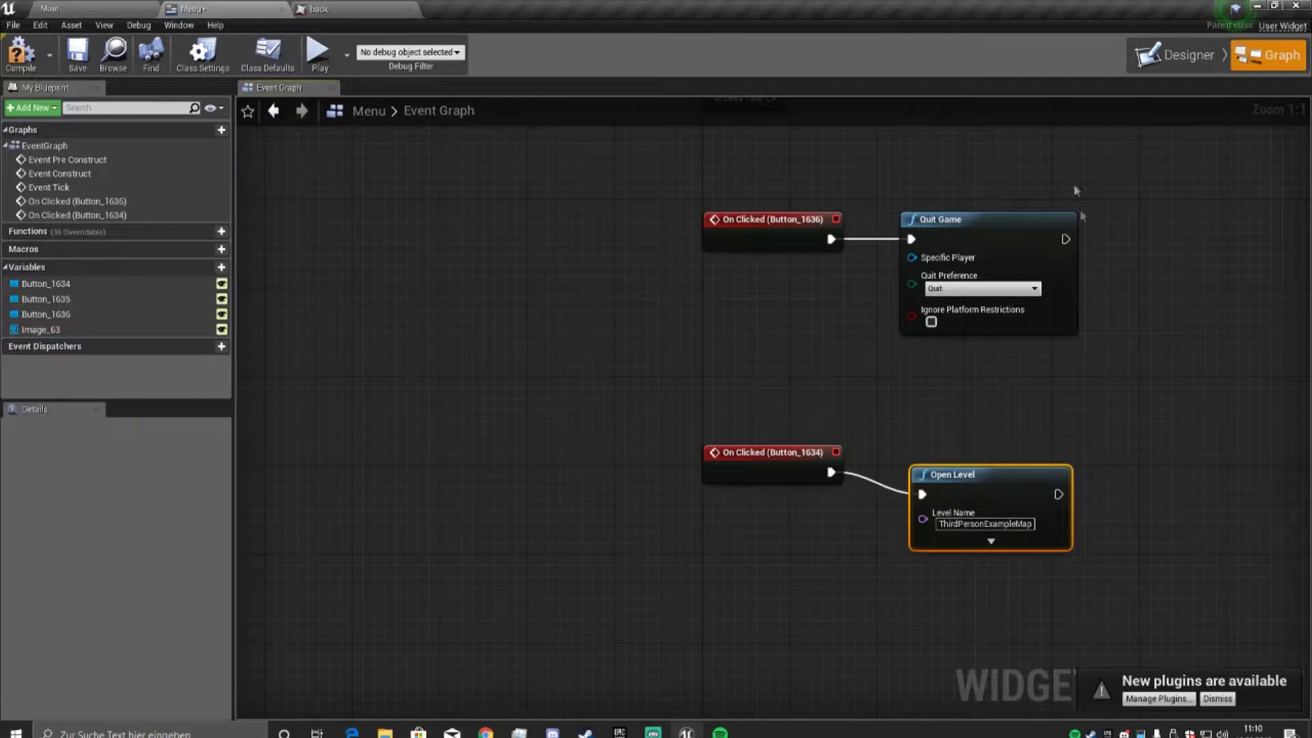
Save the Menu blueprint and go back to the Main level editor.
click(66, 54)
click(1183, 56)
scroll(707, 413, up, 1)
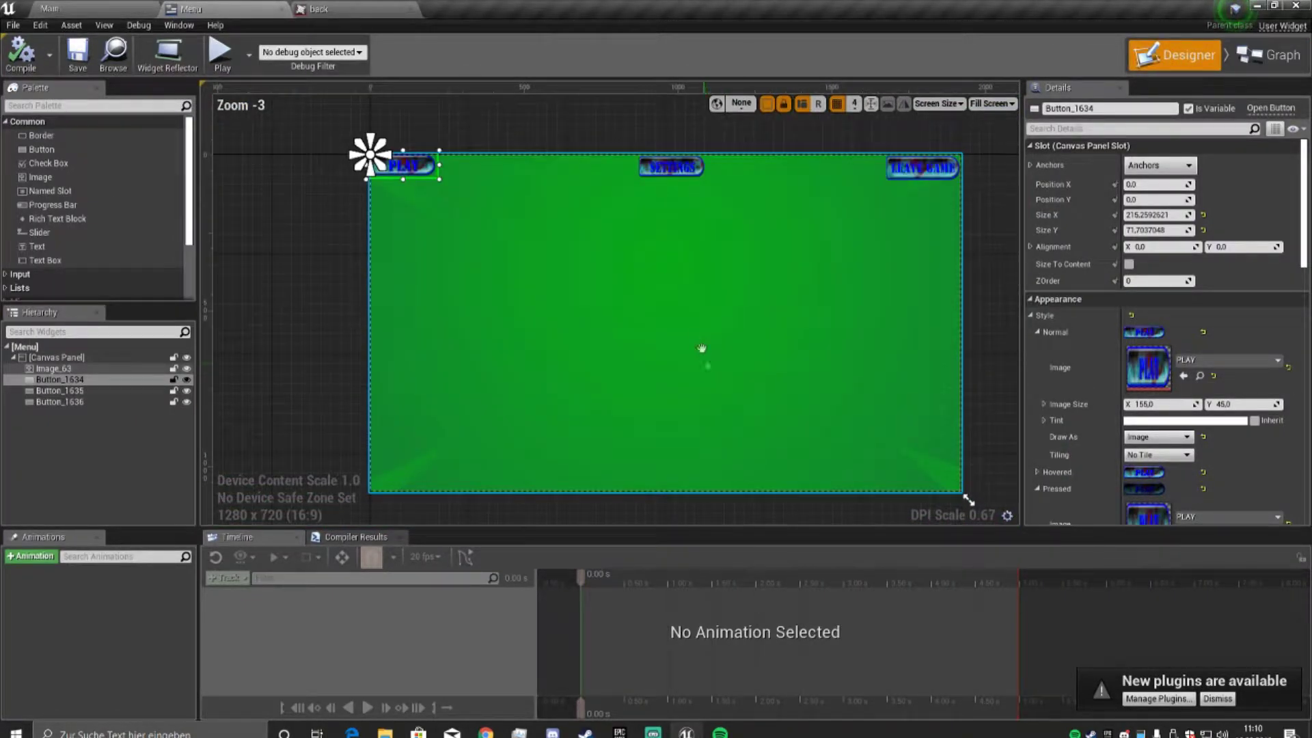
click(82, 8)
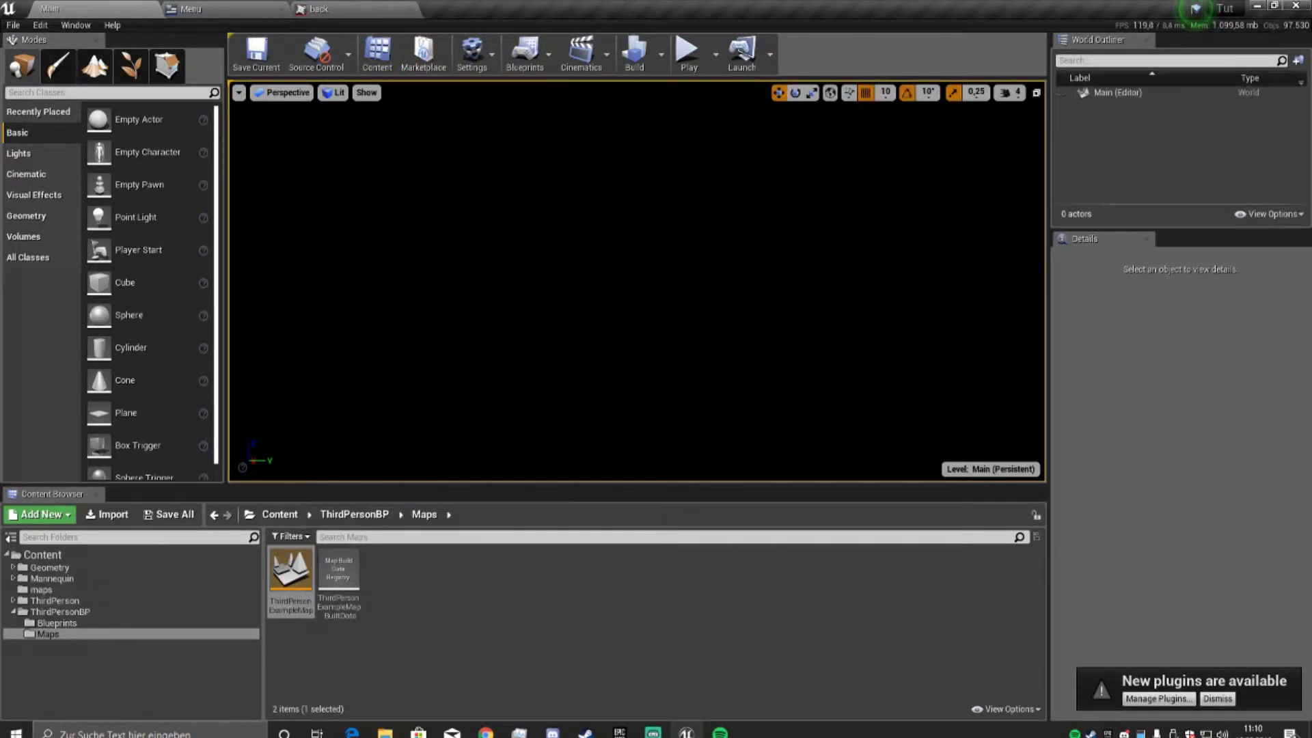
Open the Main level's Level Blueprint and delete the unused Event Tick node.
click(530, 53)
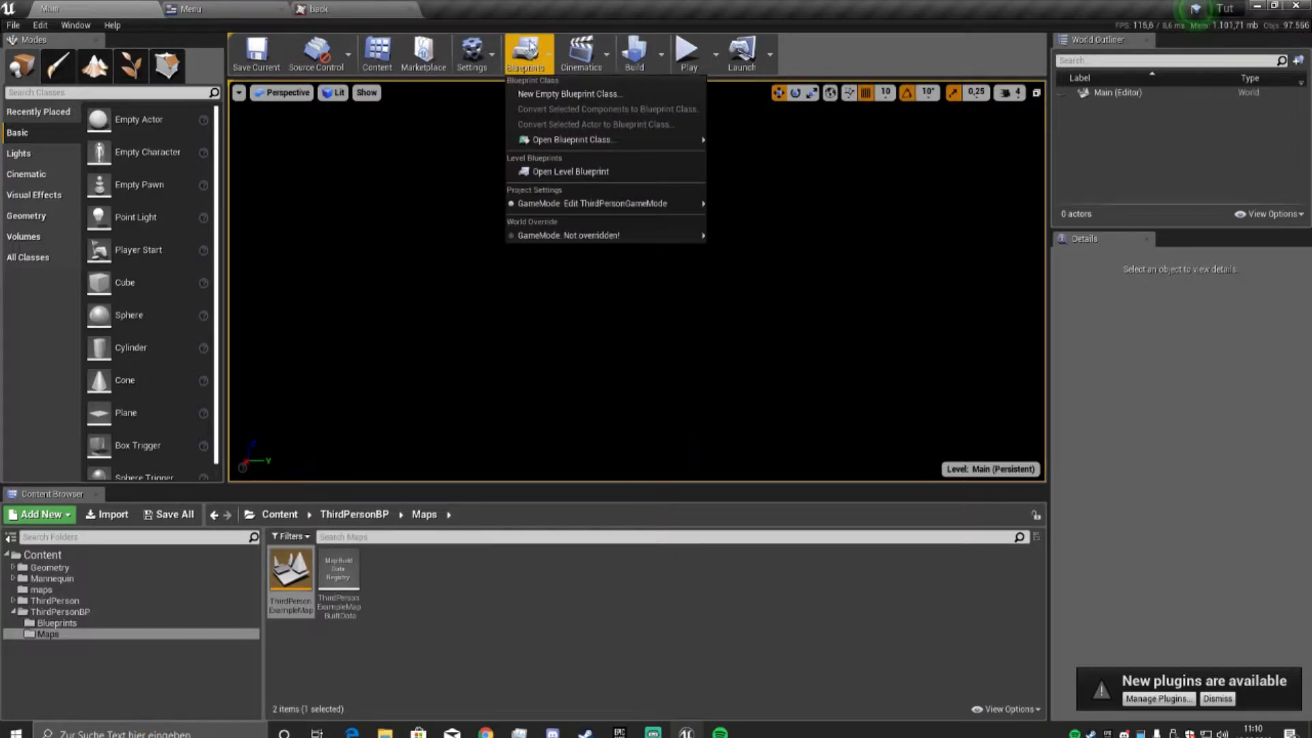
click(595, 171)
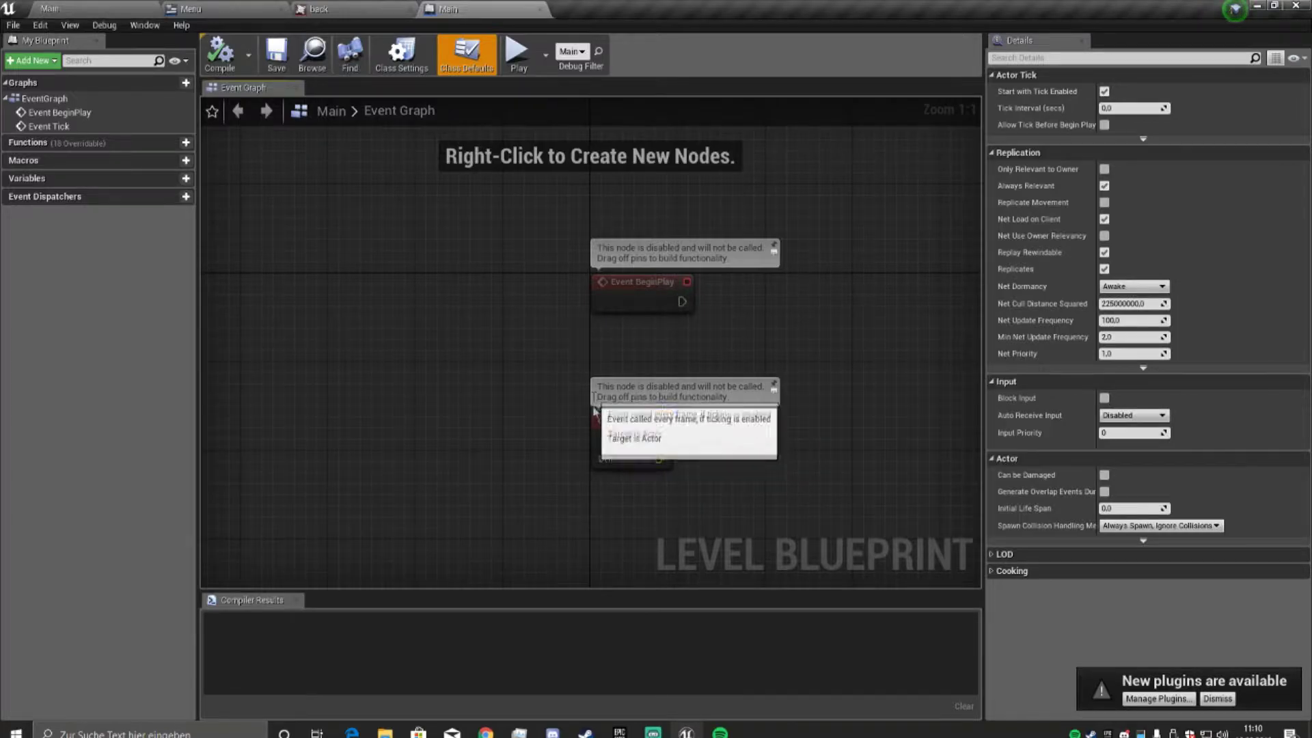
click(669, 468)
key(Delete)
Add a Create Widget node after BeginPlay with class Menu and Get Player Controller as Owning Player.
drag(681, 301, 777, 333)
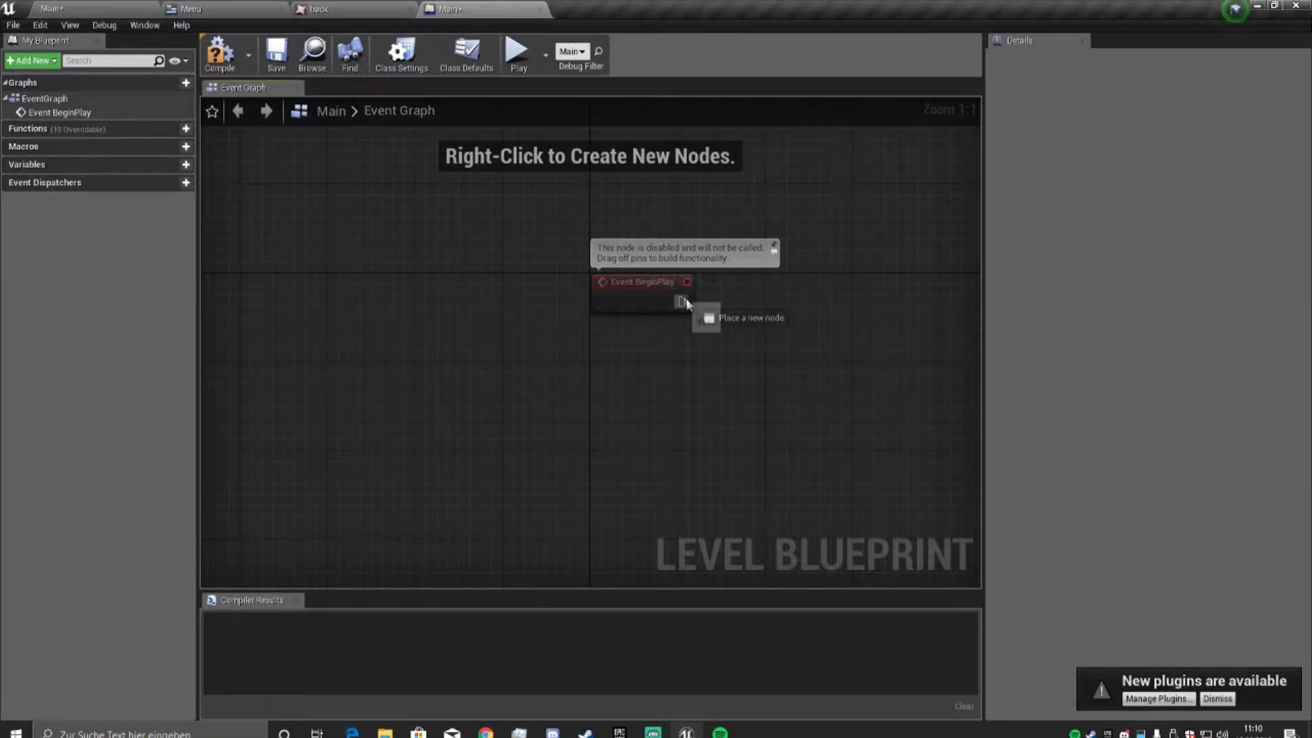
text(create)
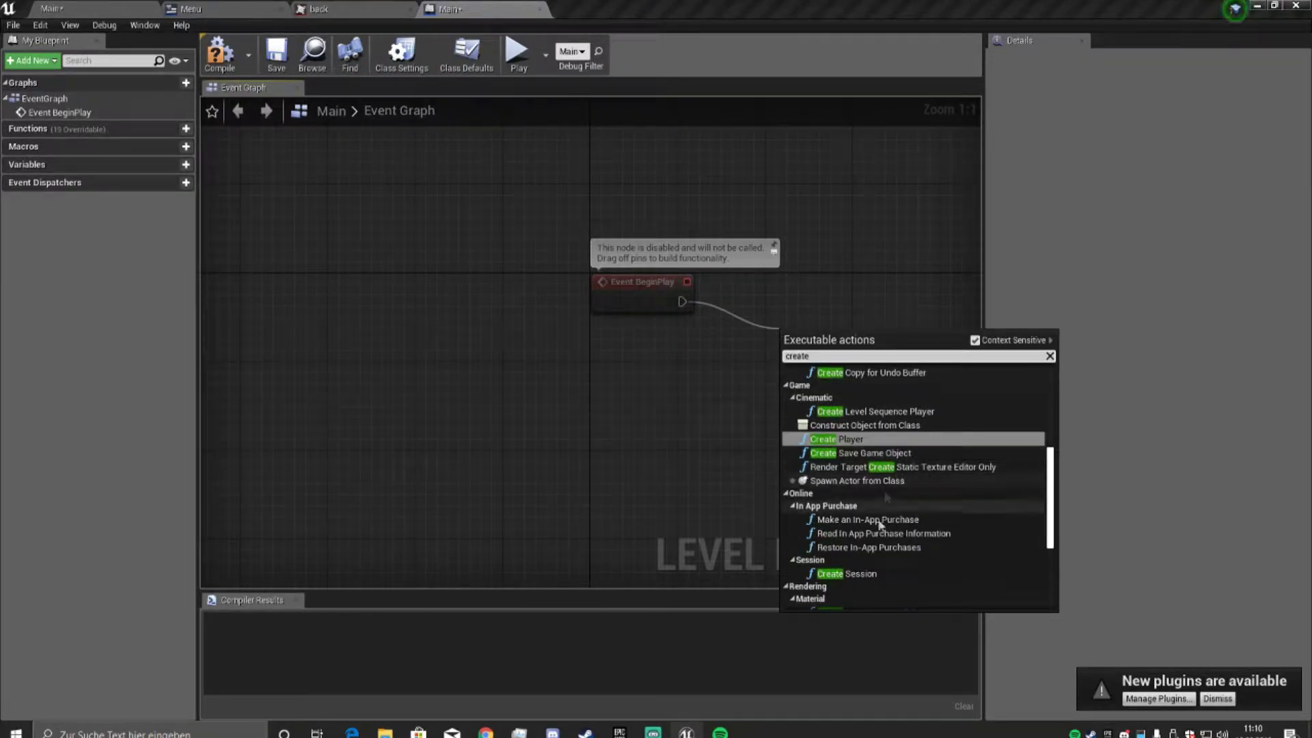
text( w)
click(885, 516)
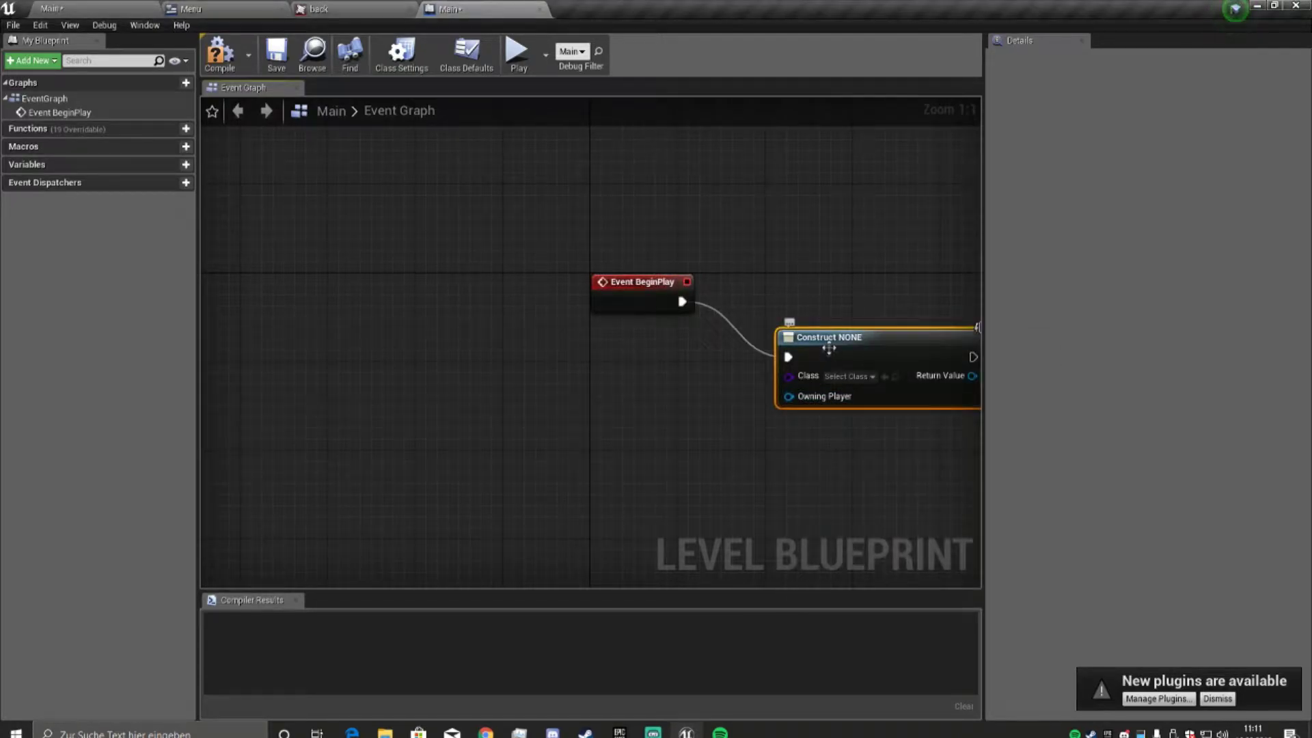
drag(828, 350, 817, 316)
drag(777, 363, 661, 399)
text(get)
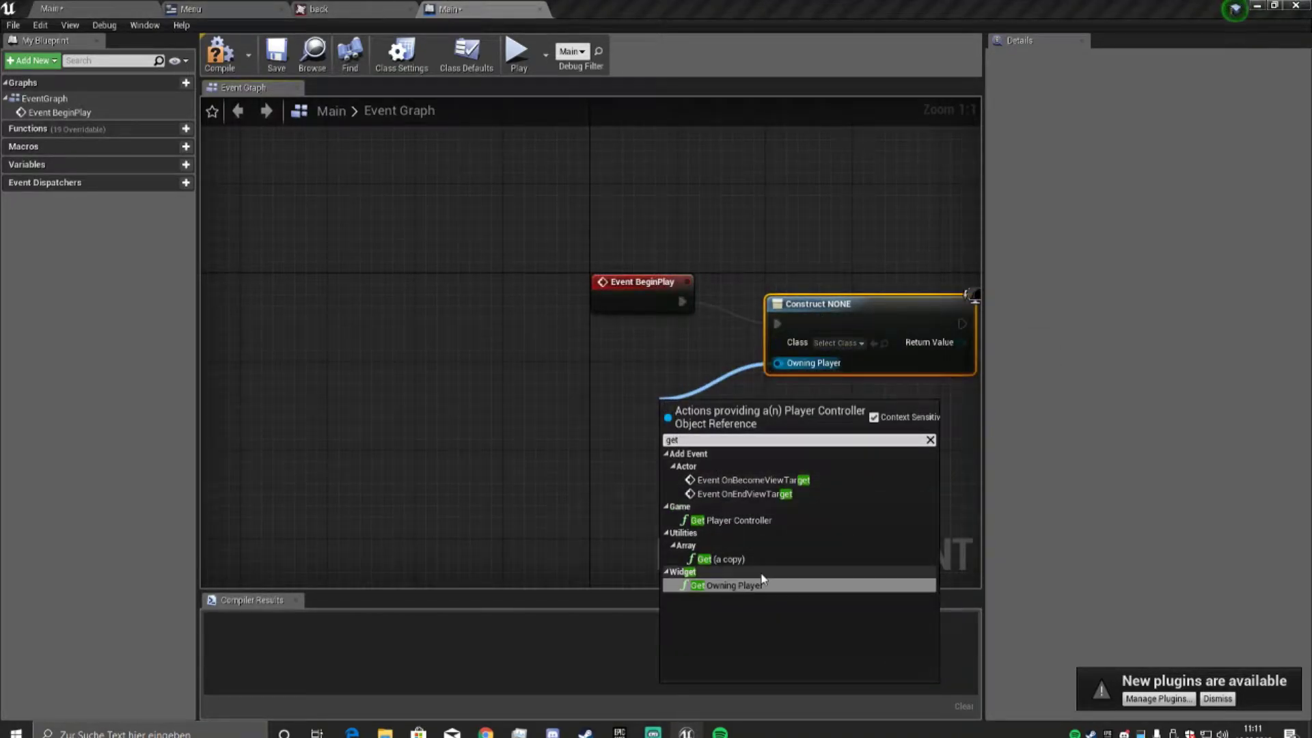
click(745, 520)
drag(555, 390, 598, 390)
click(845, 344)
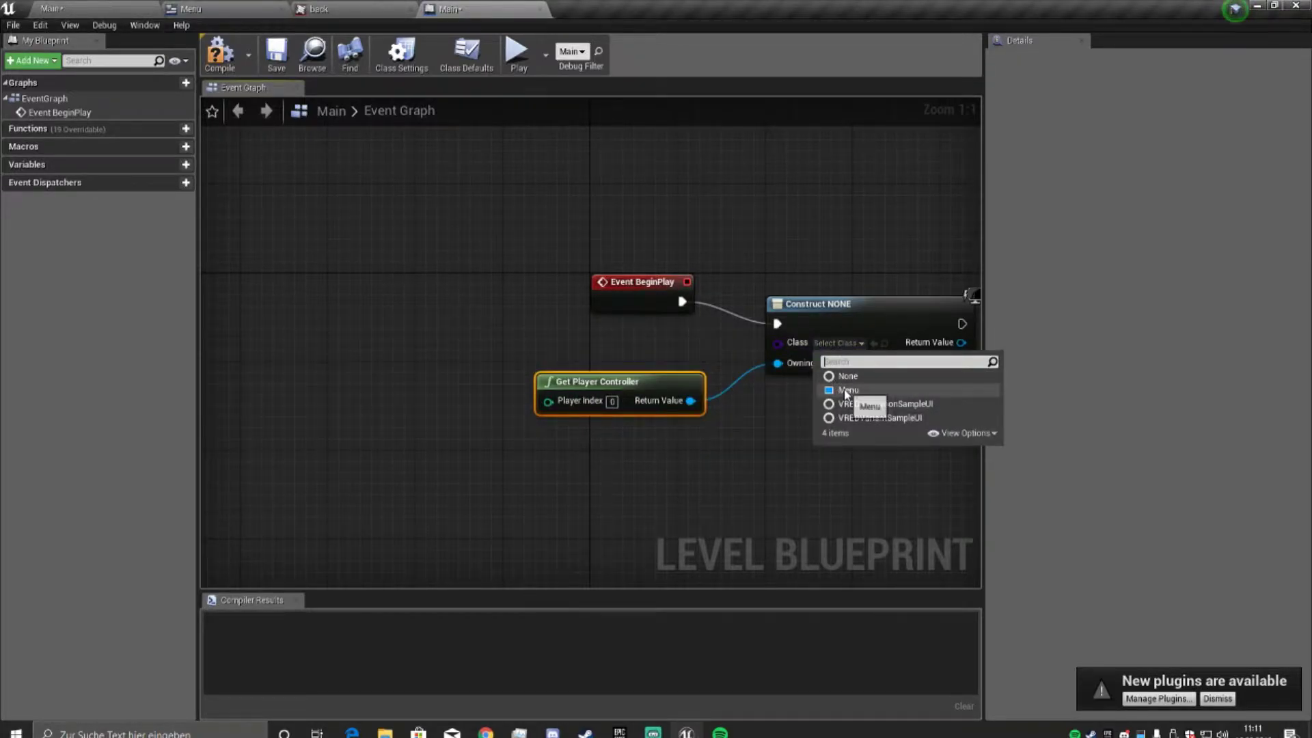
click(846, 390)
right_drag(821, 431, 537, 426)
Add the created Menu widget to the viewport with an Add to Viewport node.
drag(755, 326, 754, 327)
text(add t)
scroll(829, 525, up, 2)
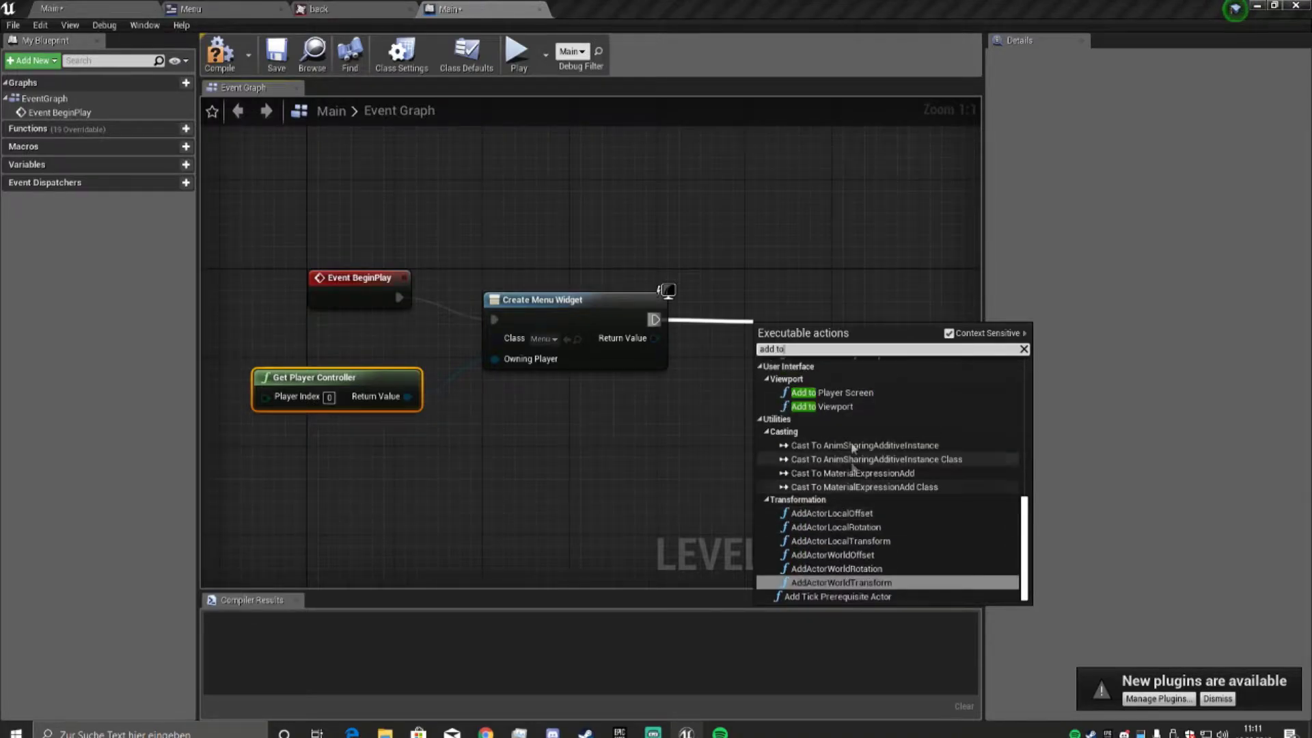
click(839, 408)
Rearrange the widget nodes and drag a new action off Get Player Controller's Return Value.
click(550, 307)
drag(248, 366, 537, 478)
click(668, 335)
drag(778, 330, 756, 306)
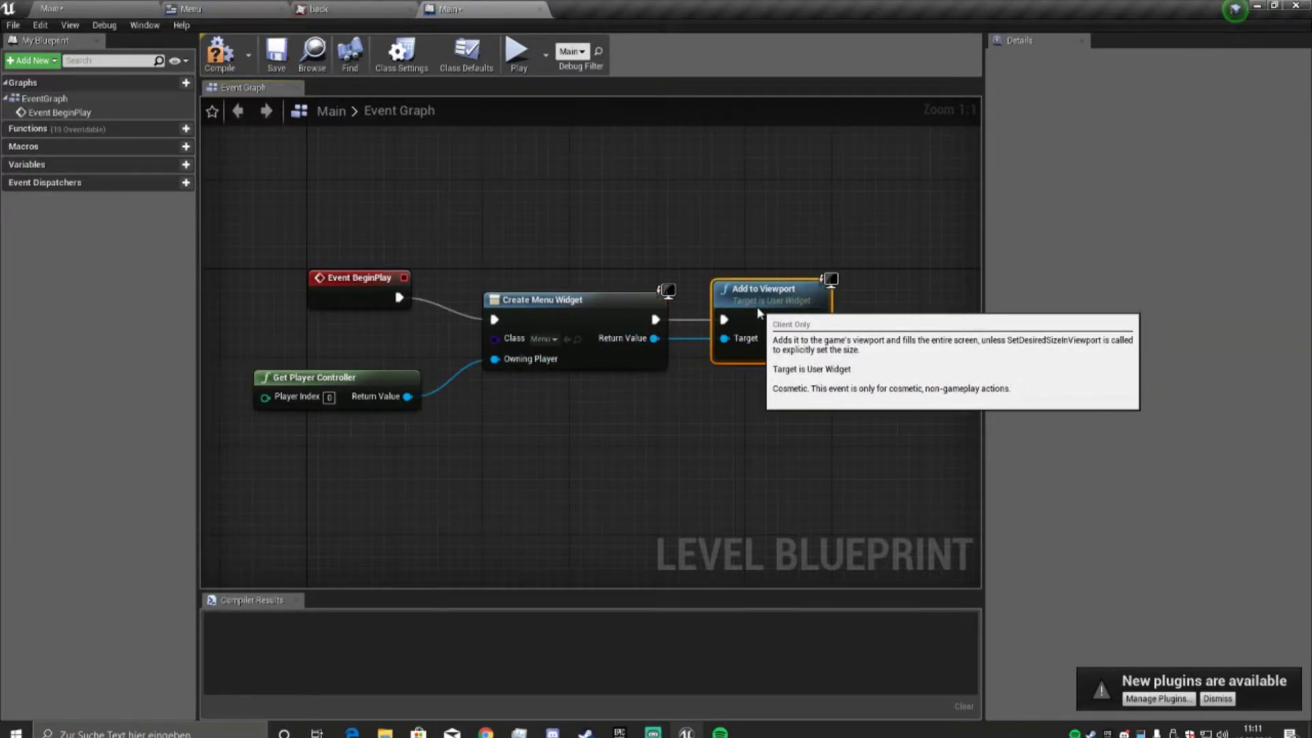
right_drag(448, 427, 449, 377)
drag(408, 346, 425, 357)
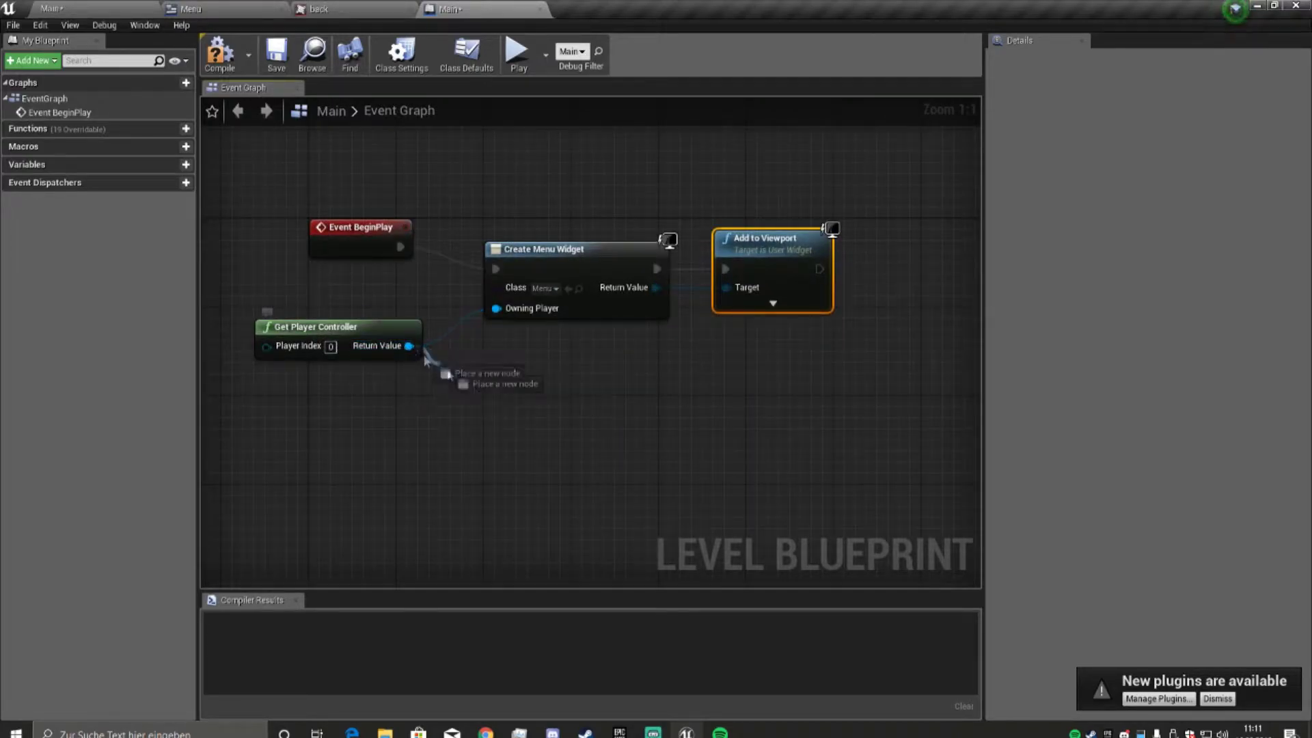
drag(662, 451, 663, 451)
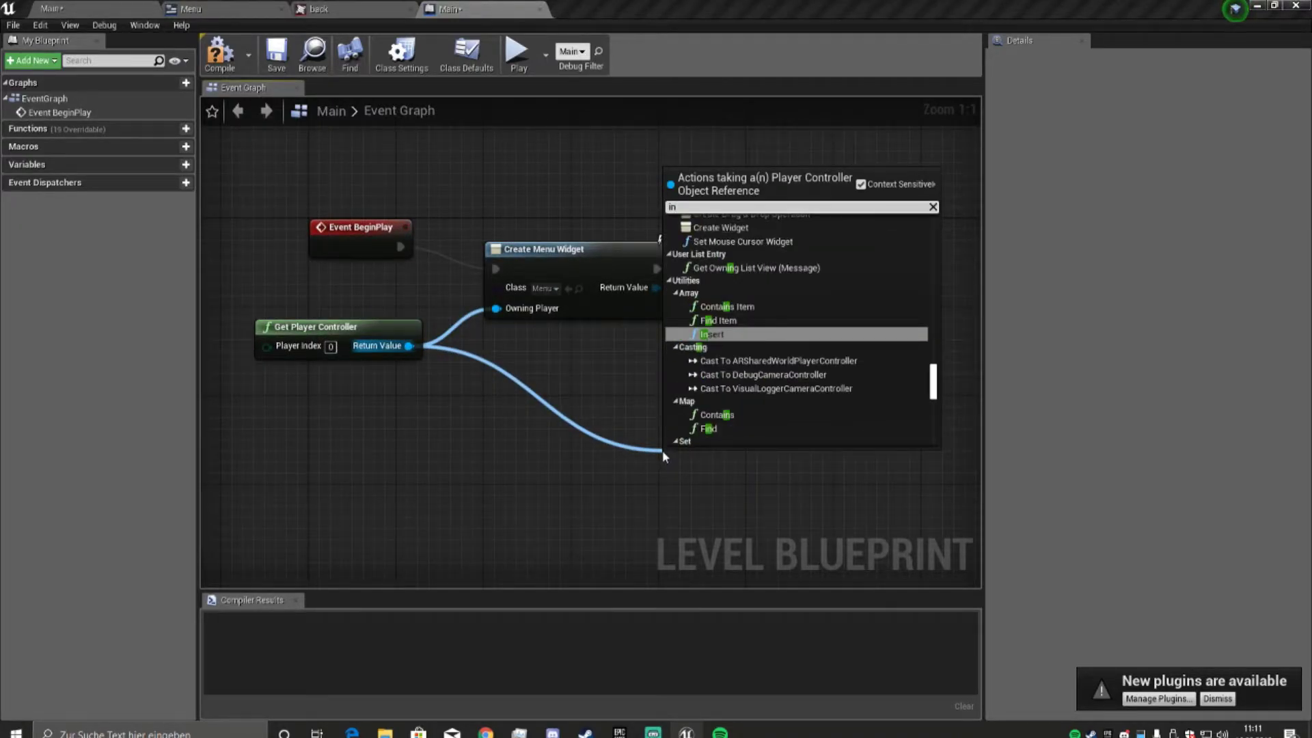
Add a Set Show Mouse Cursor node and connect it after Add to Viewport.
text(set show)
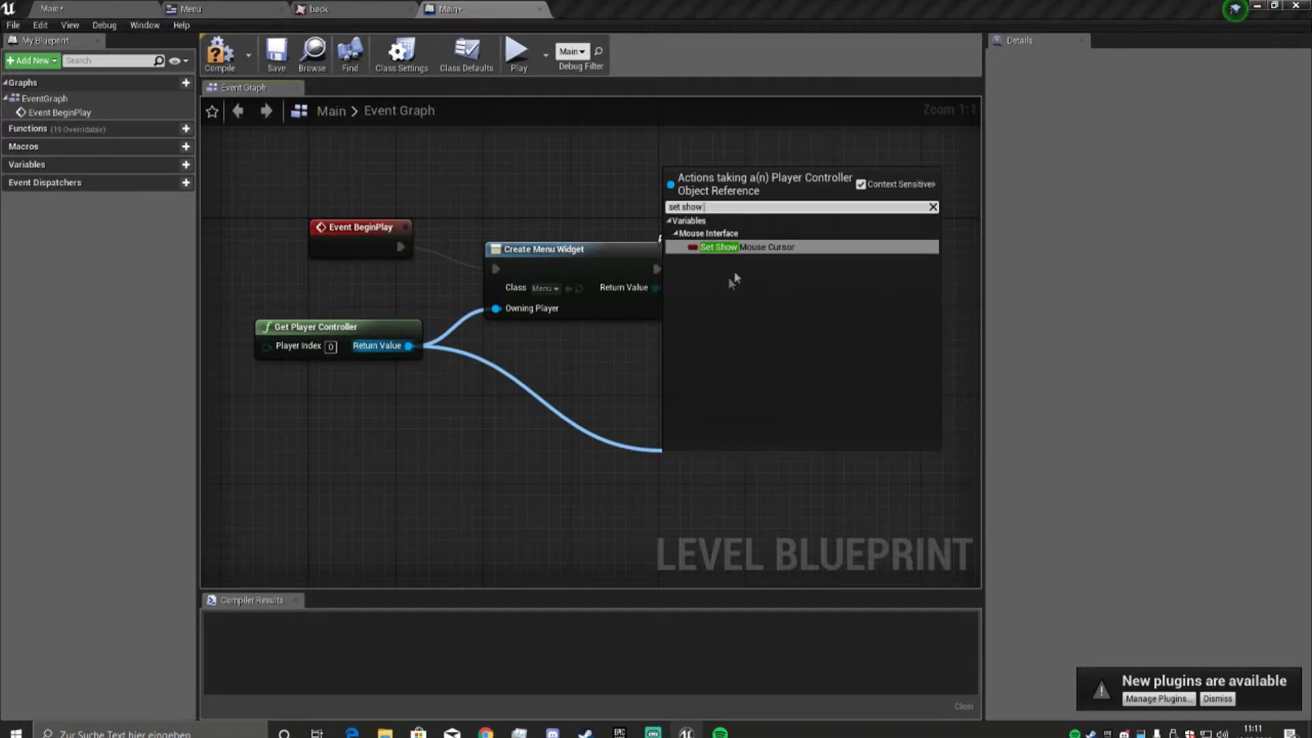
key(Return)
drag(769, 472, 889, 400)
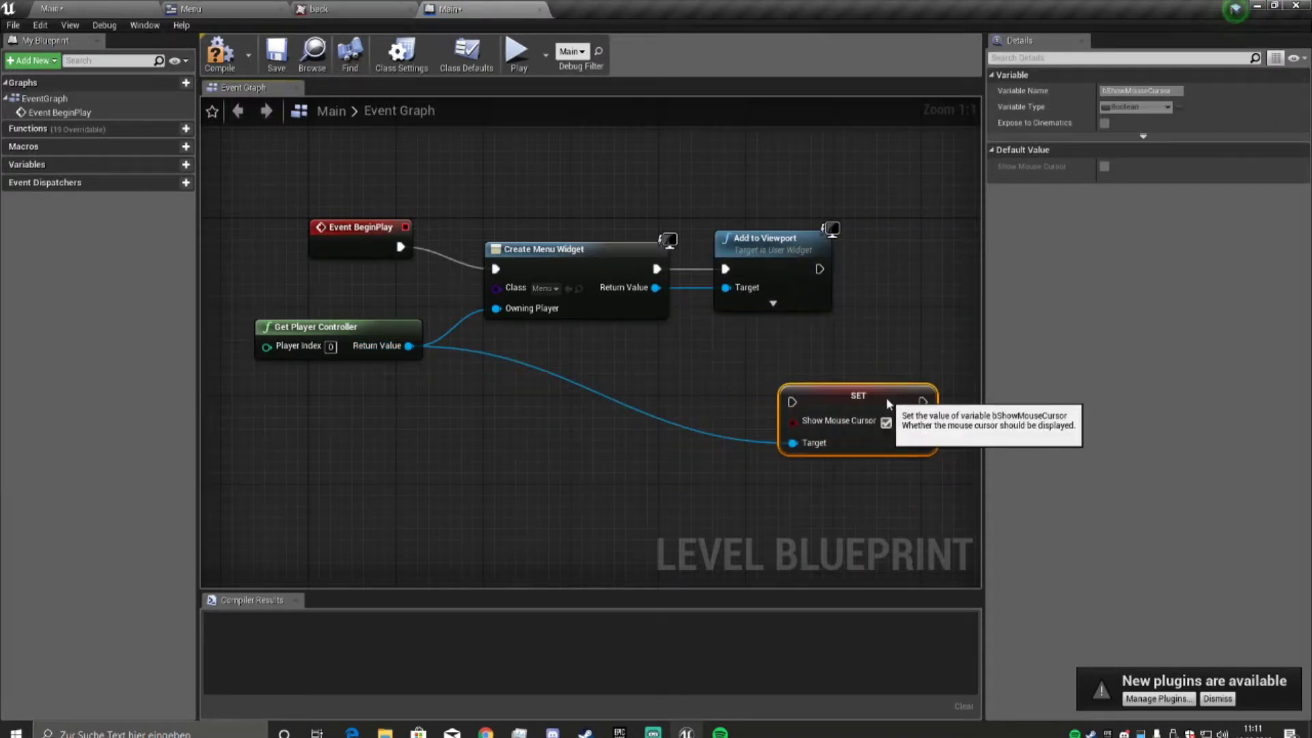
right_drag(790, 445, 663, 460)
drag(693, 283, 703, 334)
drag(666, 418, 667, 418)
drag(732, 410, 835, 377)
right_drag(805, 433, 688, 436)
Add Set Input Mode UI Only focused on the Menu widget with the player controller, then save.
drag(792, 387, 835, 304)
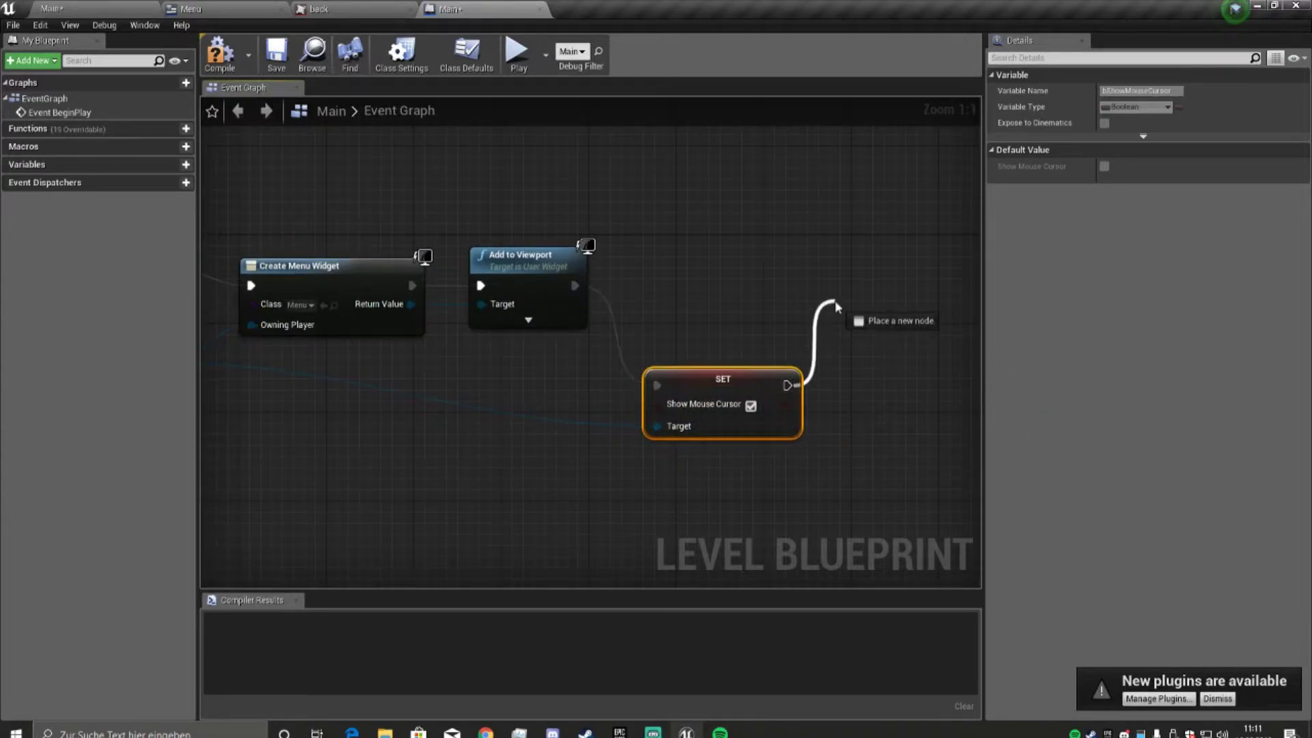
text(i)
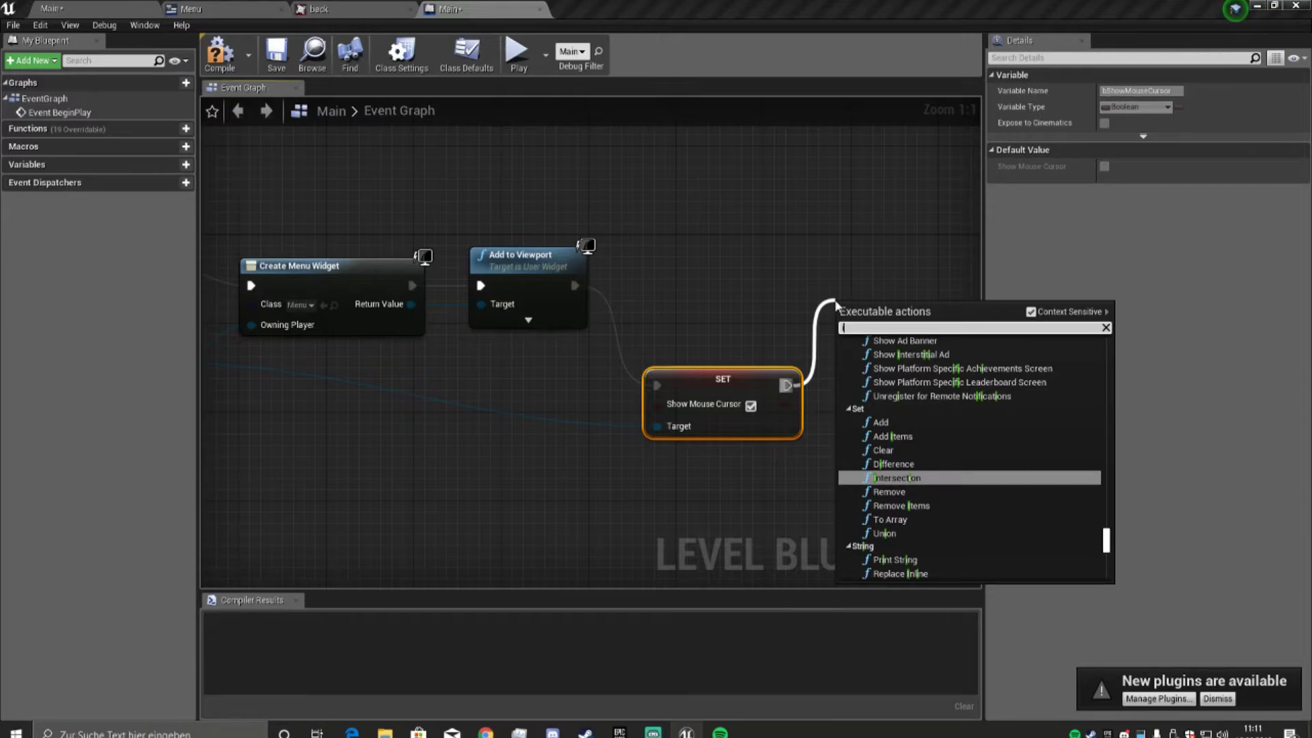
text(nput mode)
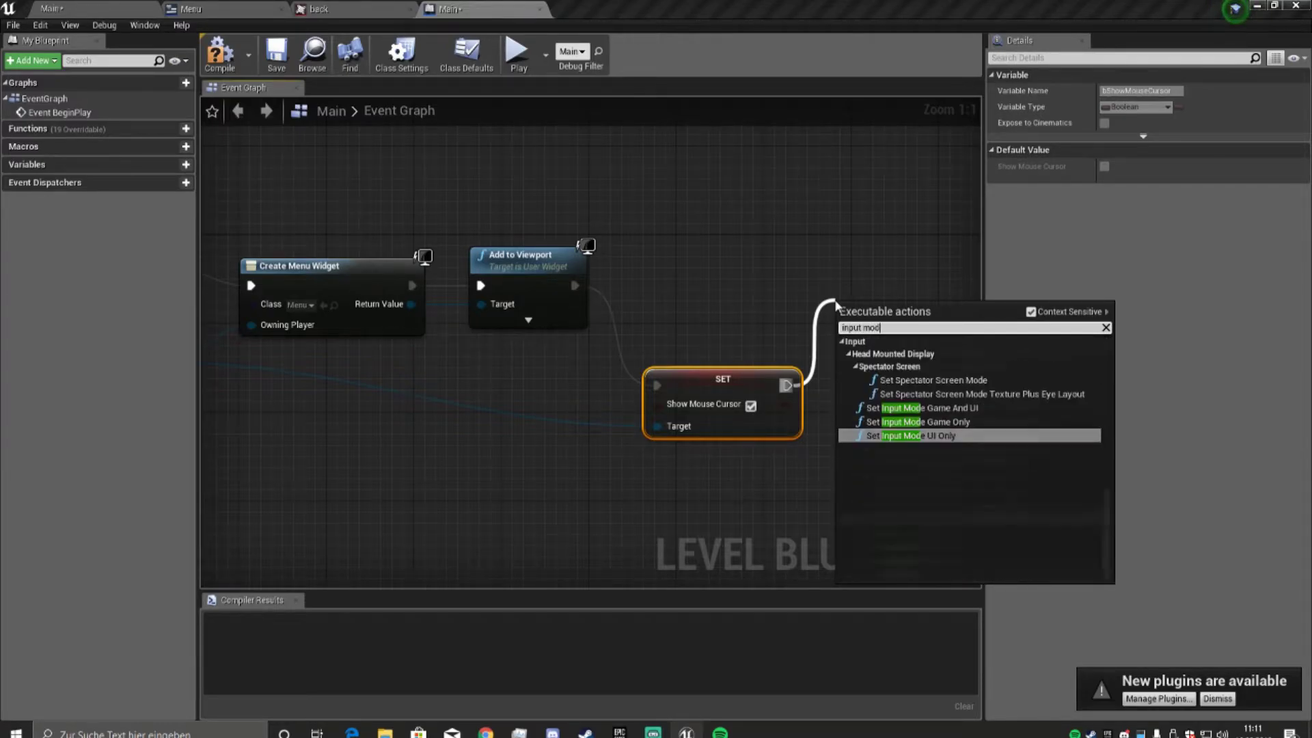
click(952, 437)
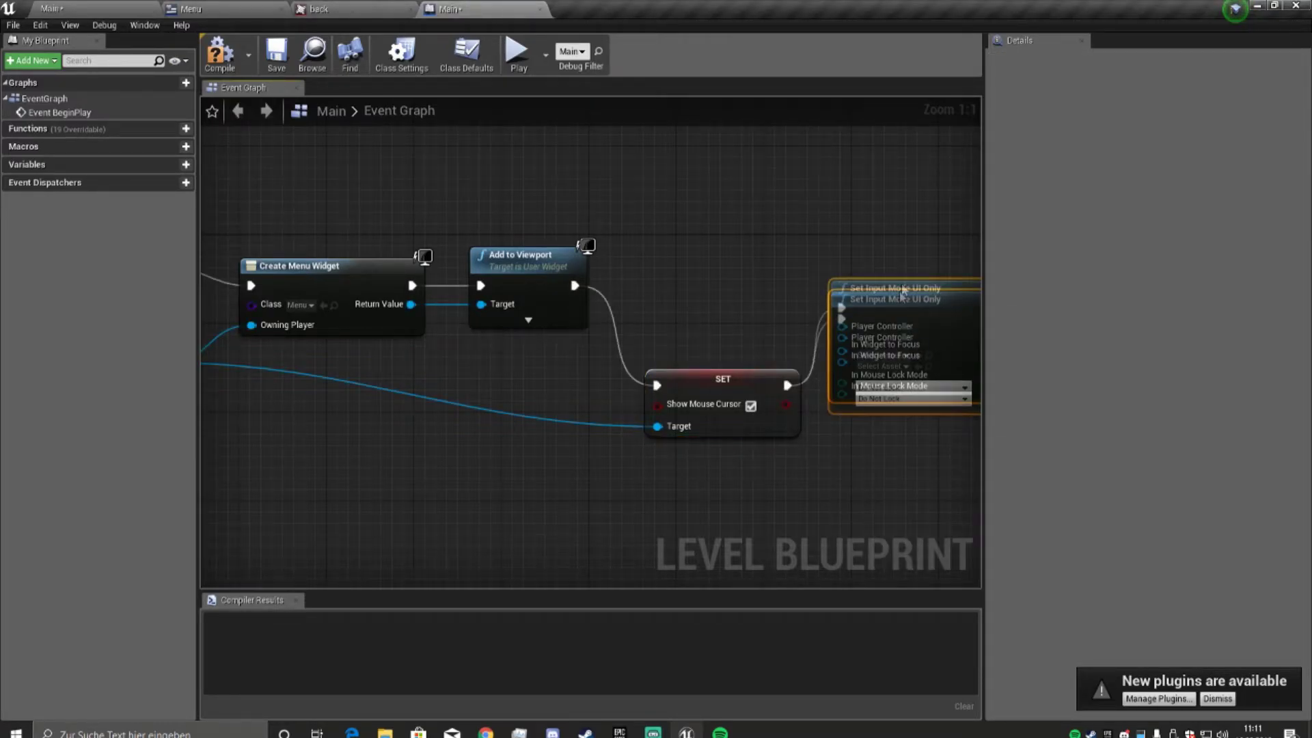
drag(853, 334, 411, 304)
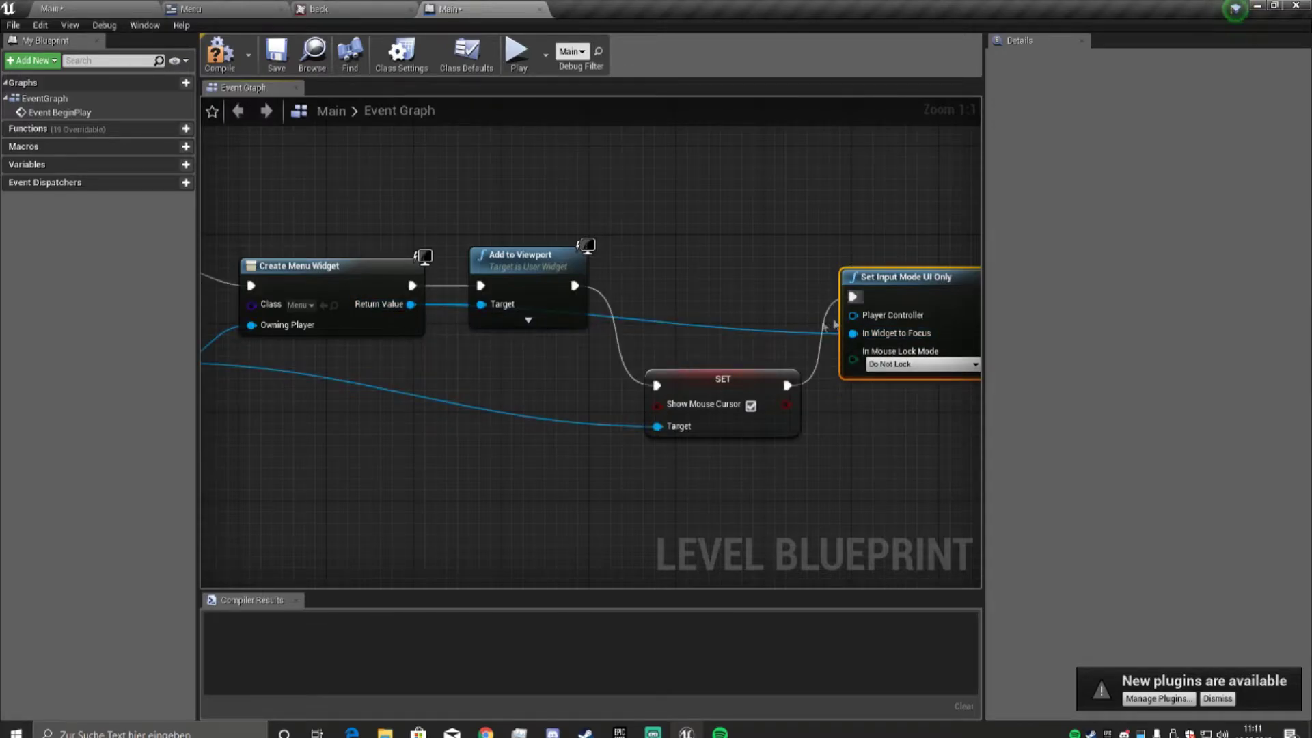
right_drag(411, 304, 561, 273)
mouse_move(909, 330)
mouse_down()
mouse_move(629, 395)
mouse_move(630, 368)
mouse_up()
right_drag(744, 454, 506, 471)
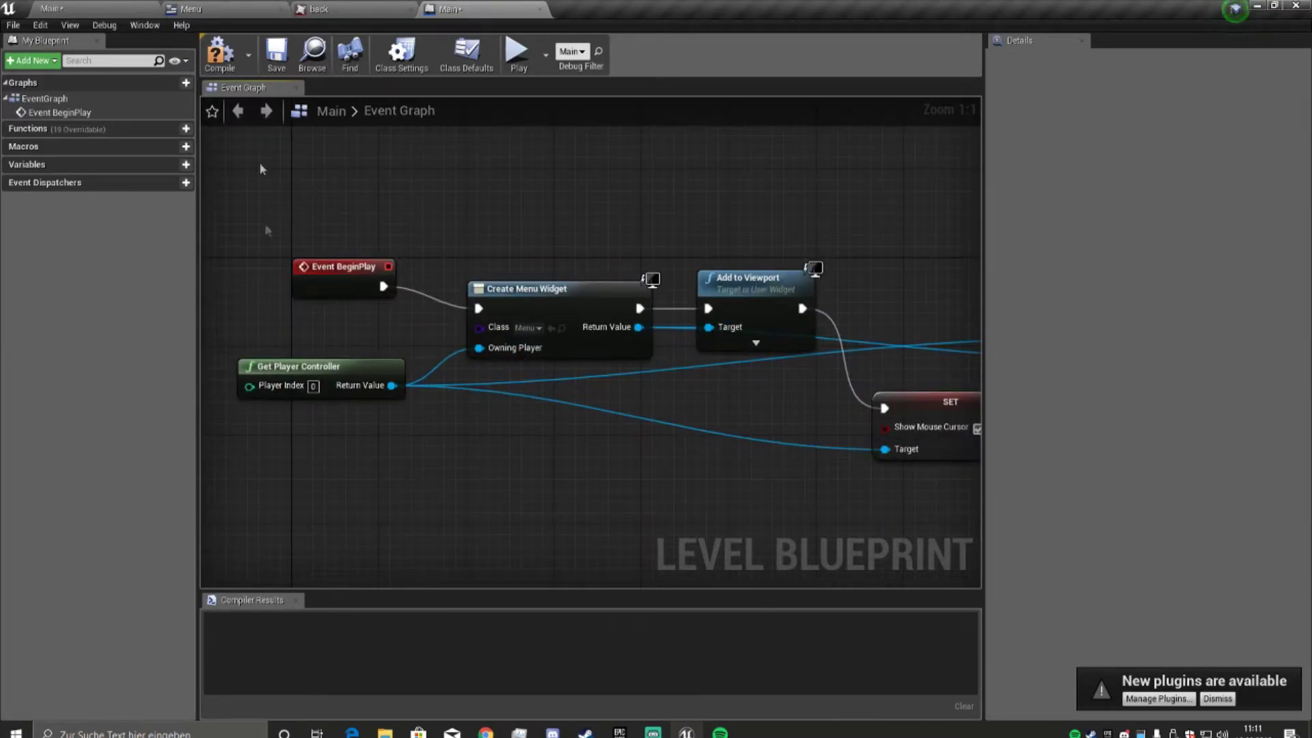
click(280, 64)
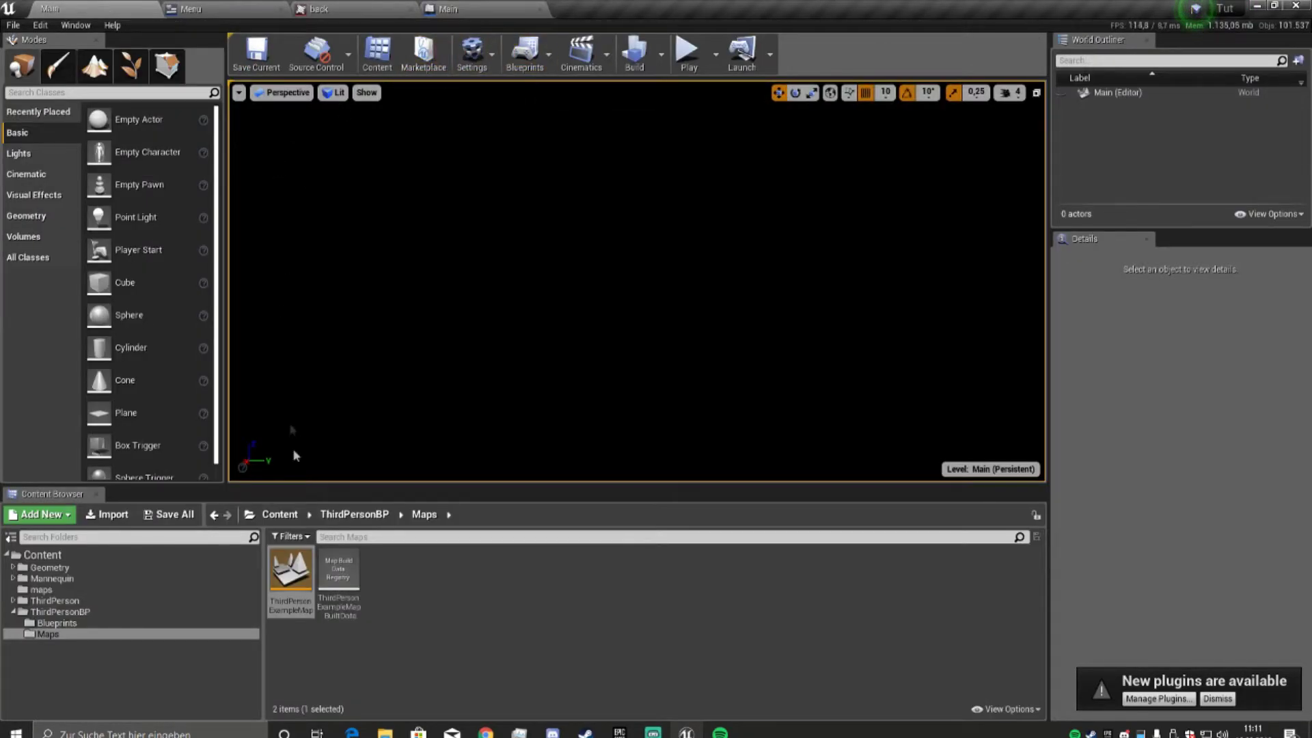
Load ThirdPersonExampleMap, open its Level Blueprint, and bring up the graph's action list.
double_click(291, 577)
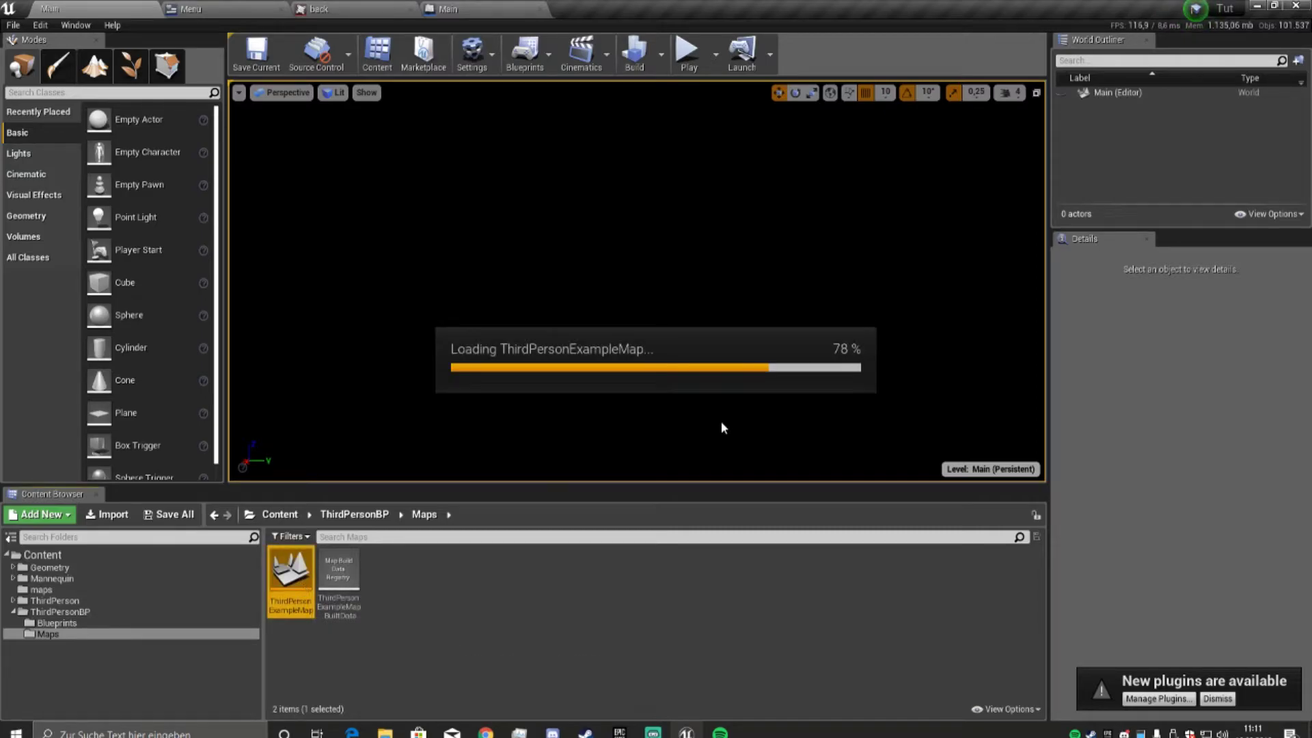
click(528, 53)
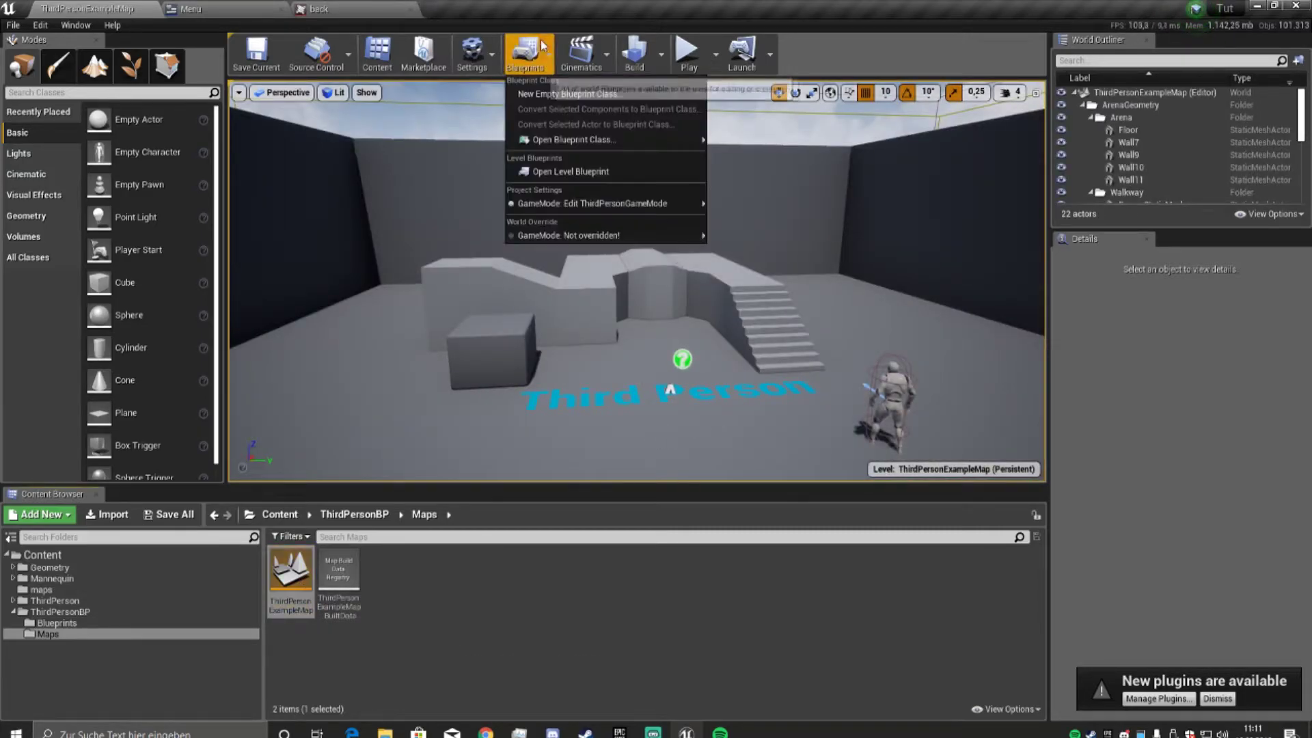
click(580, 174)
scroll(478, 376, down, 12)
scroll(473, 420, up, 8)
right_click(475, 403)
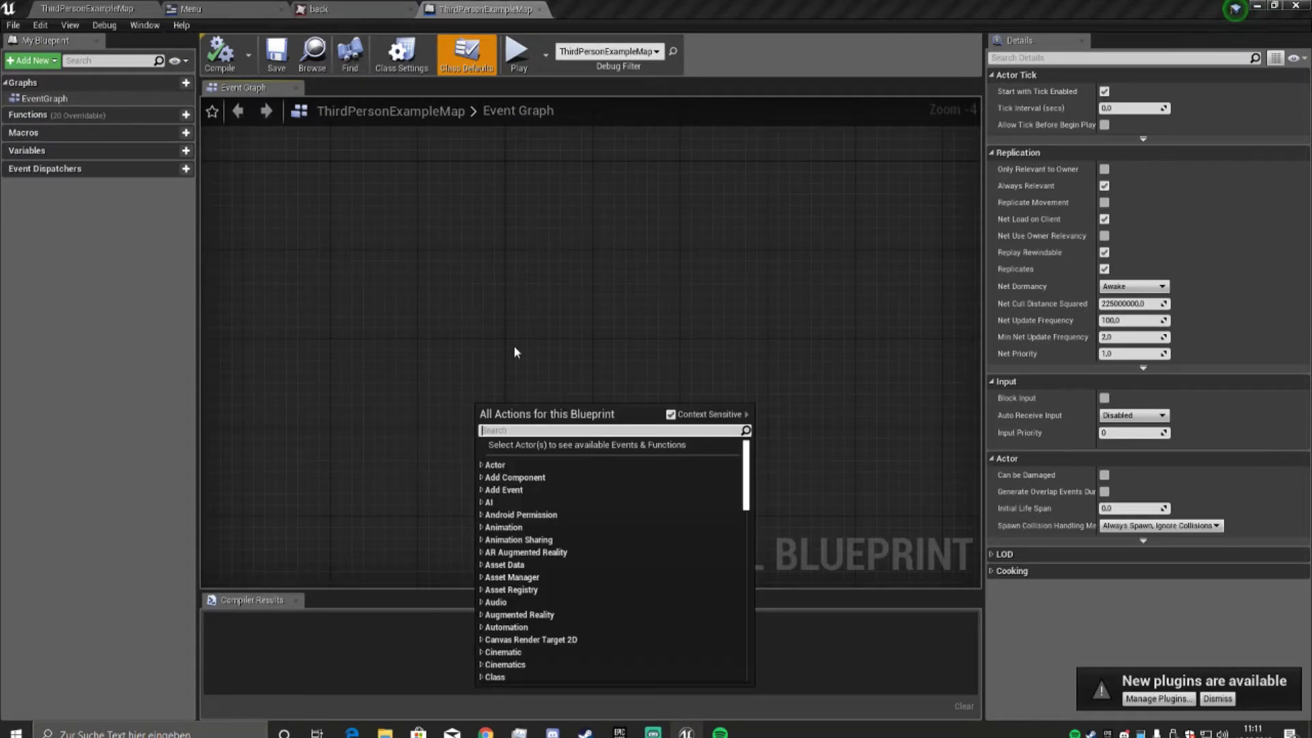
Add Event BeginPlay followed by a Set Input Mode Game Only node.
text(event be)
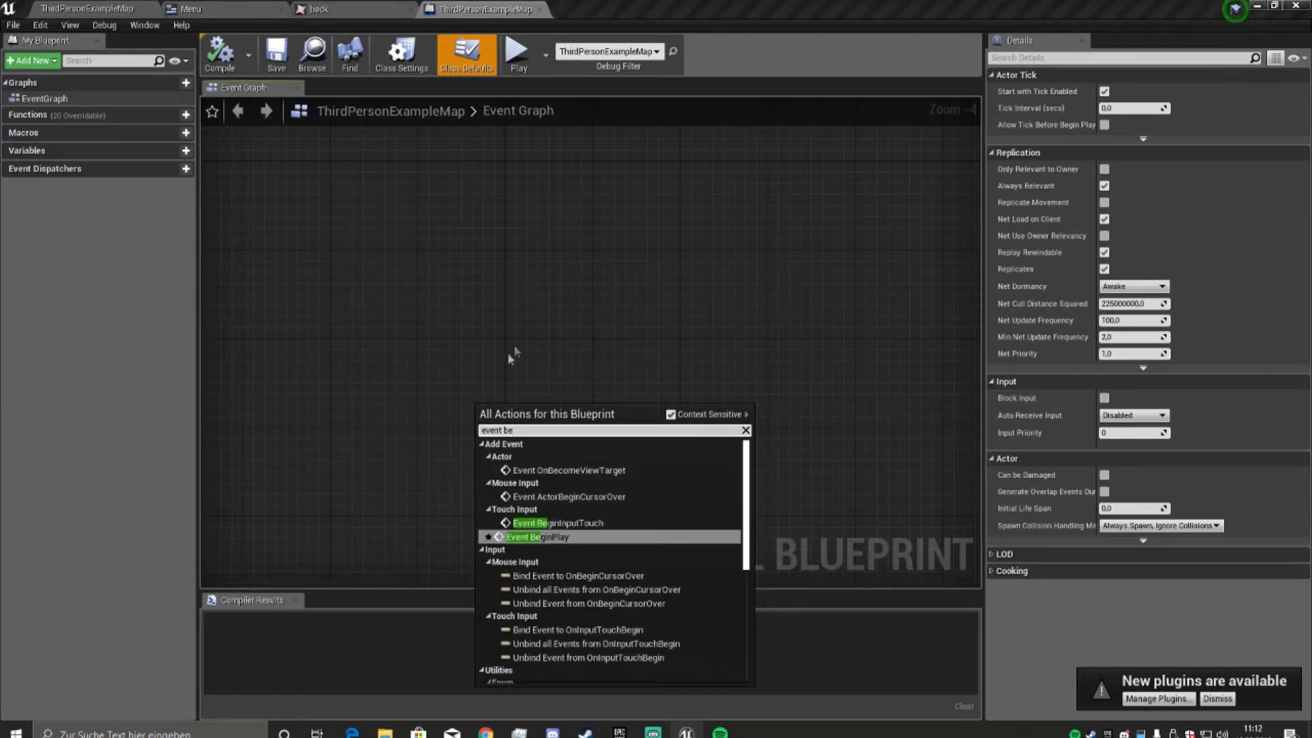
click(559, 540)
scroll(535, 389, up, 2)
scroll(526, 423, up, 2)
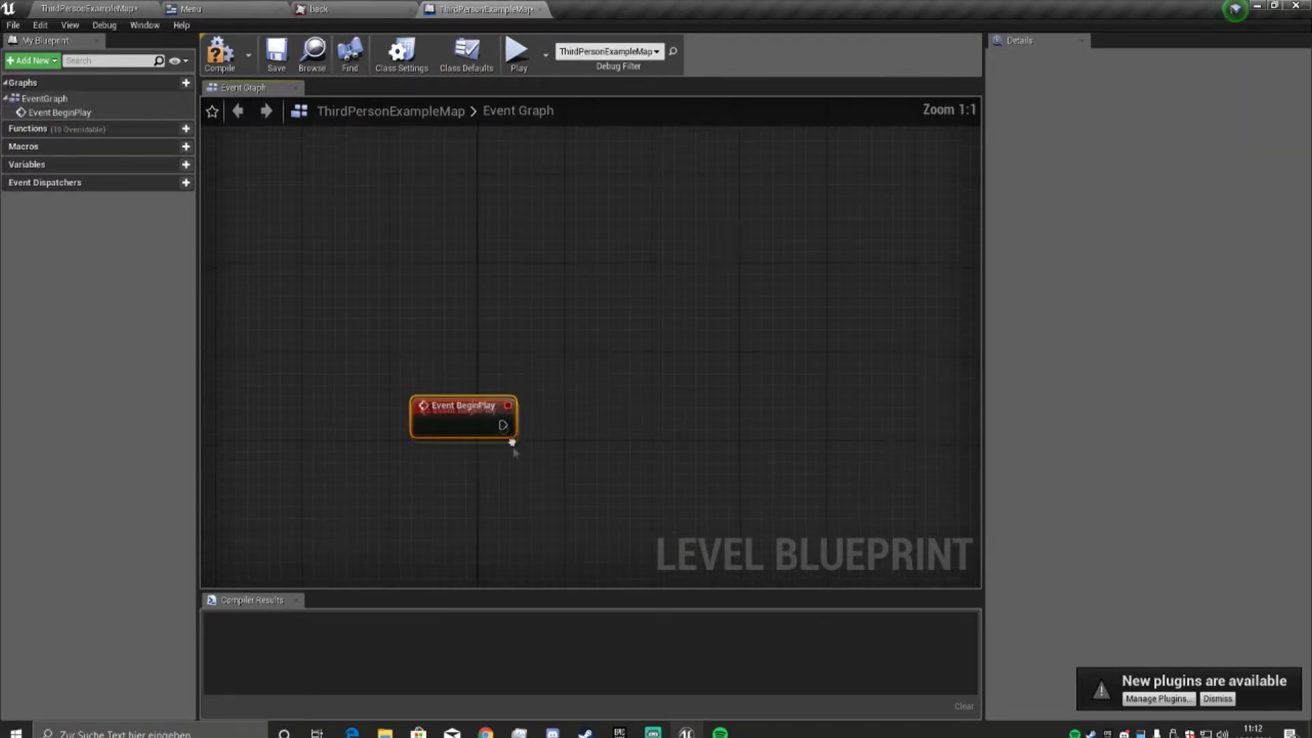
drag(509, 436, 510, 338)
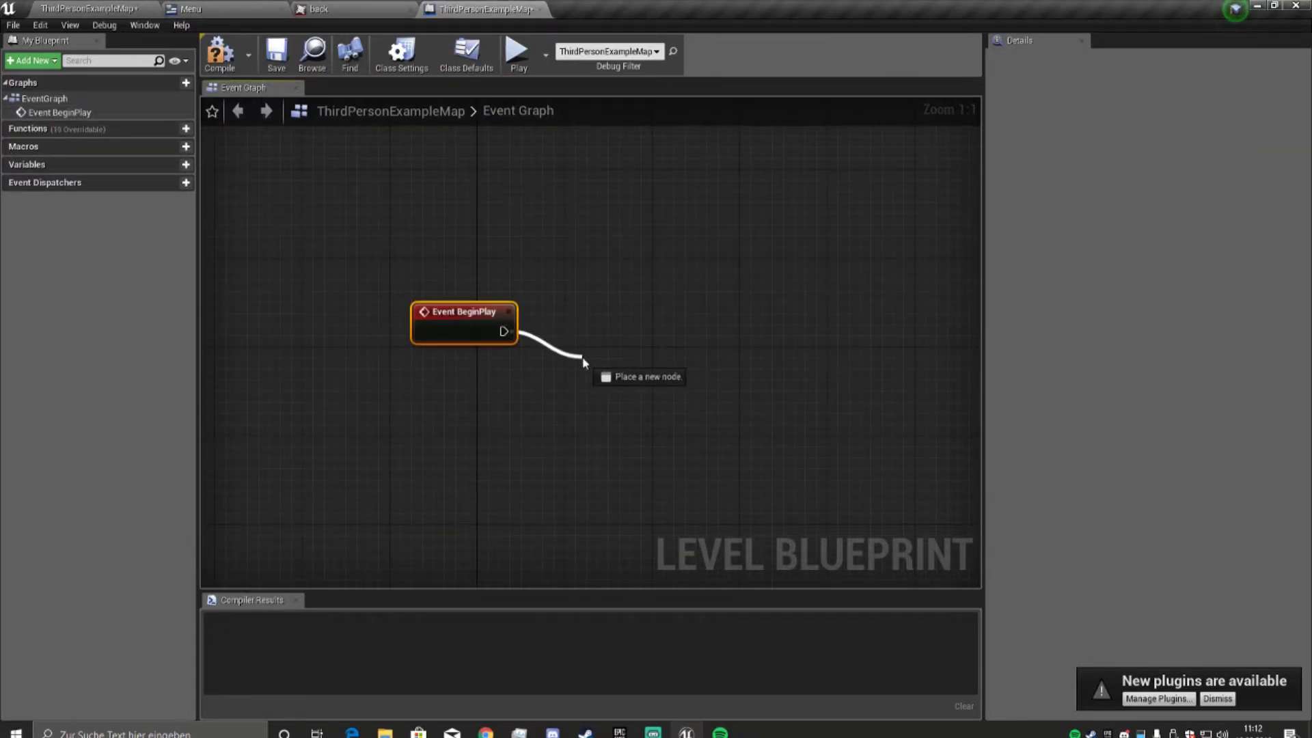
drag(586, 356, 584, 353)
text(set )
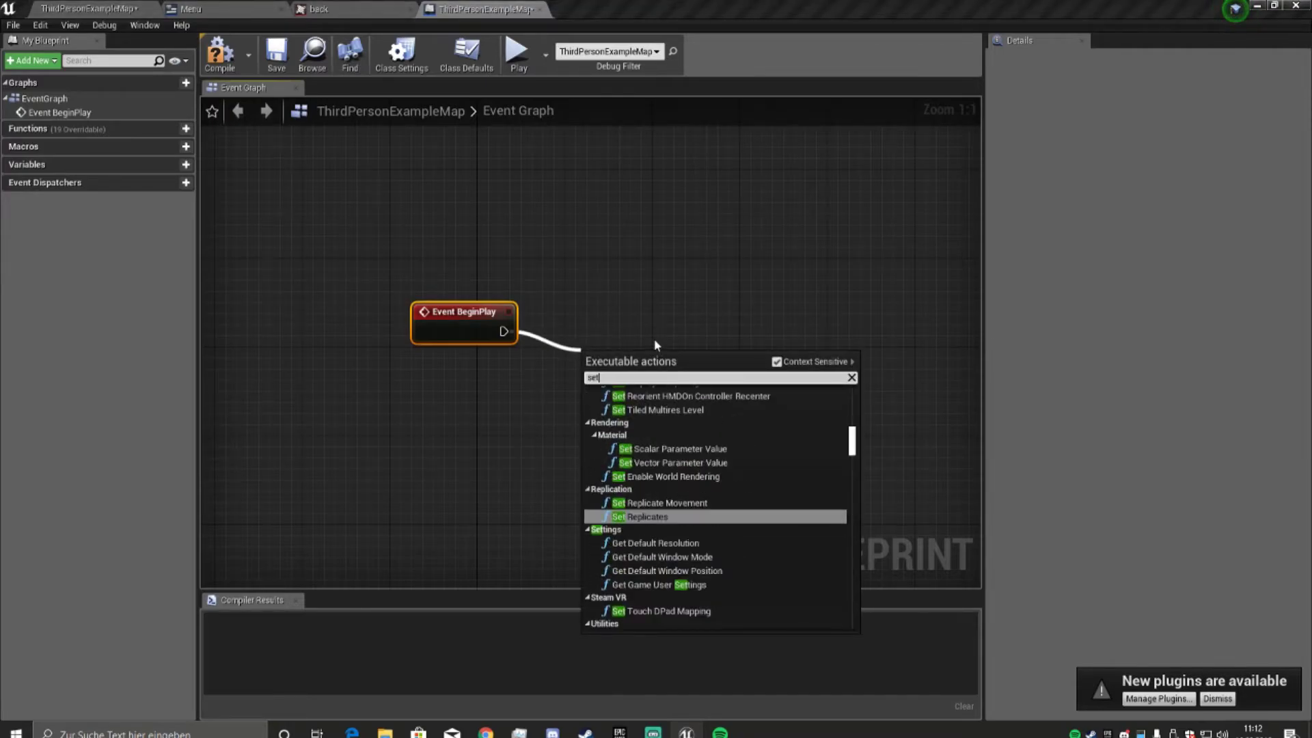
text(input mo)
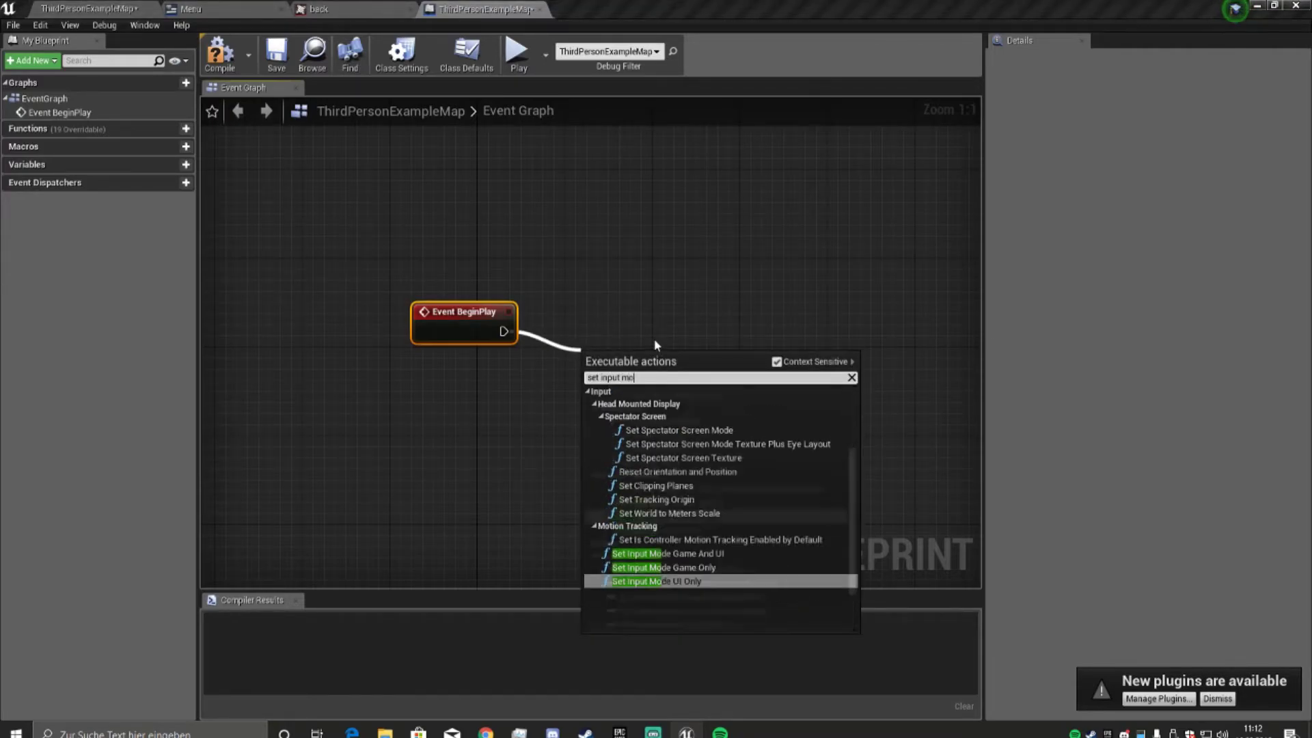
text(de)
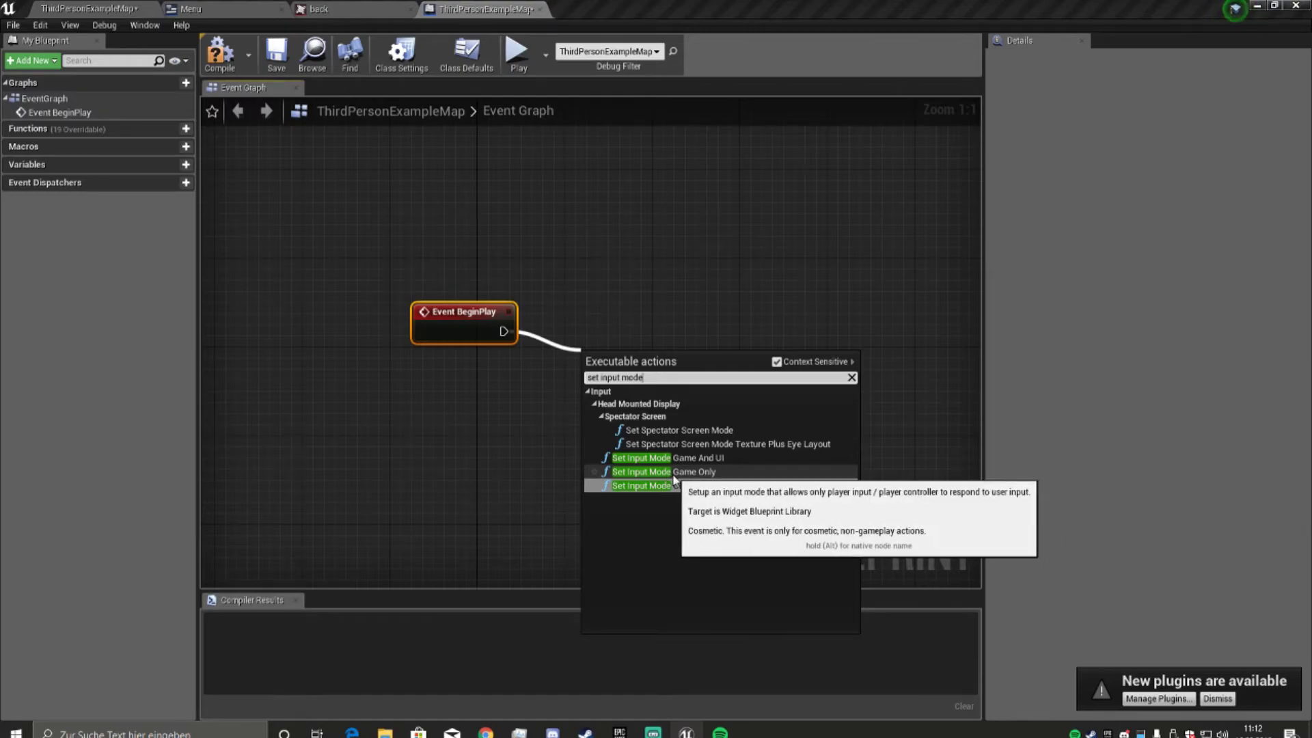
click(656, 472)
Connect Get Player Controller to the Game Only node, then compile and save the map.
mouse_move(576, 406)
mouse_down()
mouse_move(506, 431)
mouse_move(419, 411)
mouse_up()
text(get player)
click(574, 547)
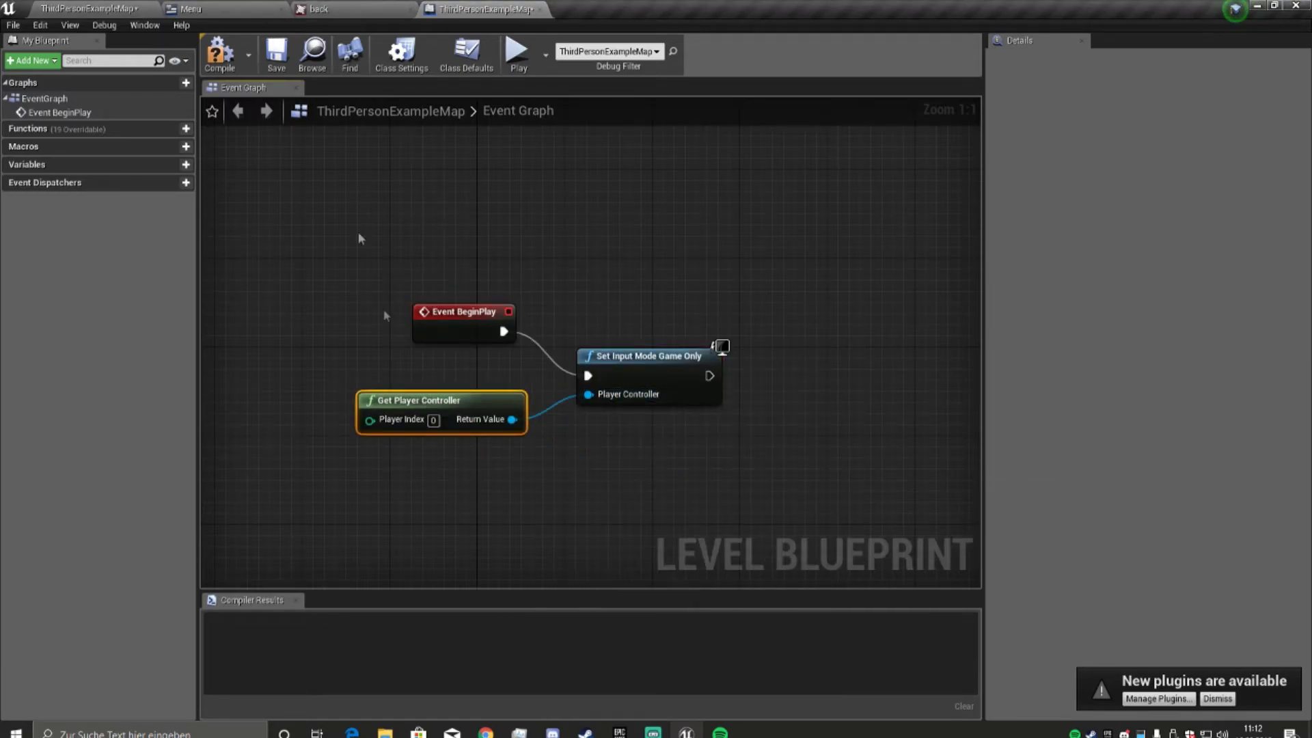
click(277, 55)
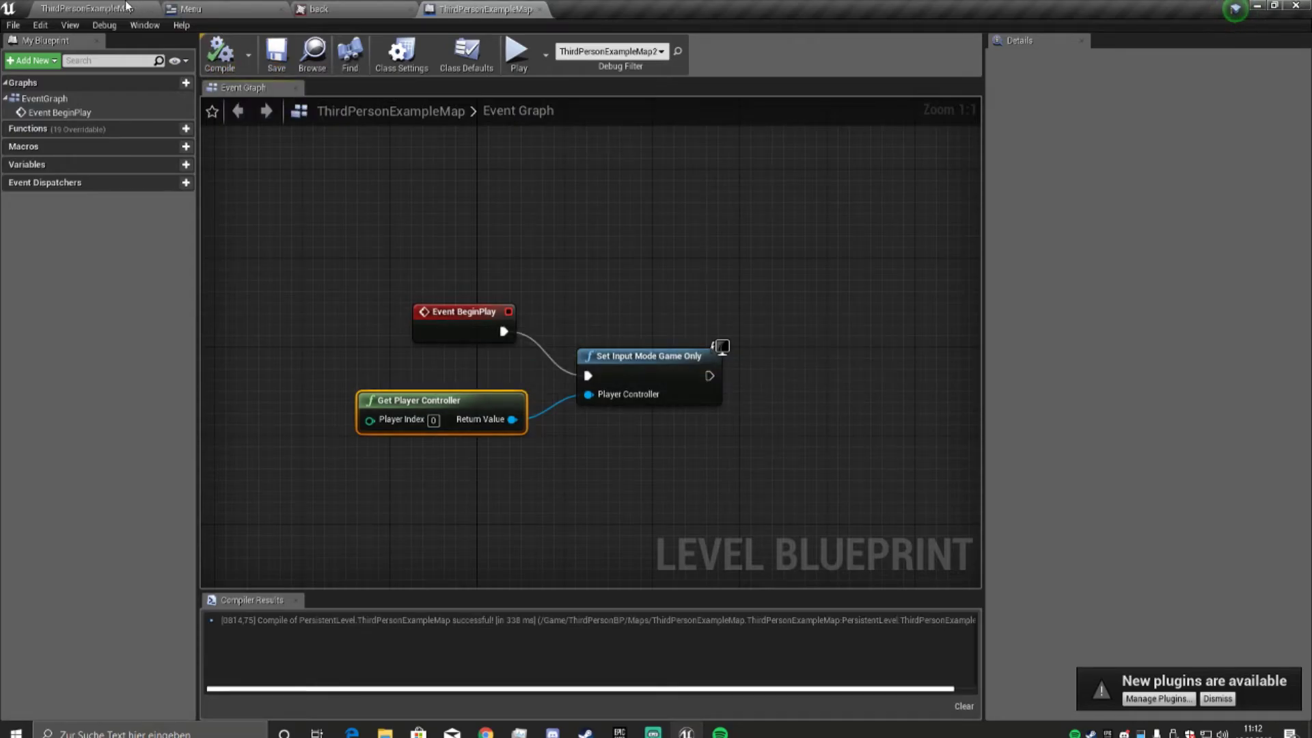
click(89, 8)
click(119, 590)
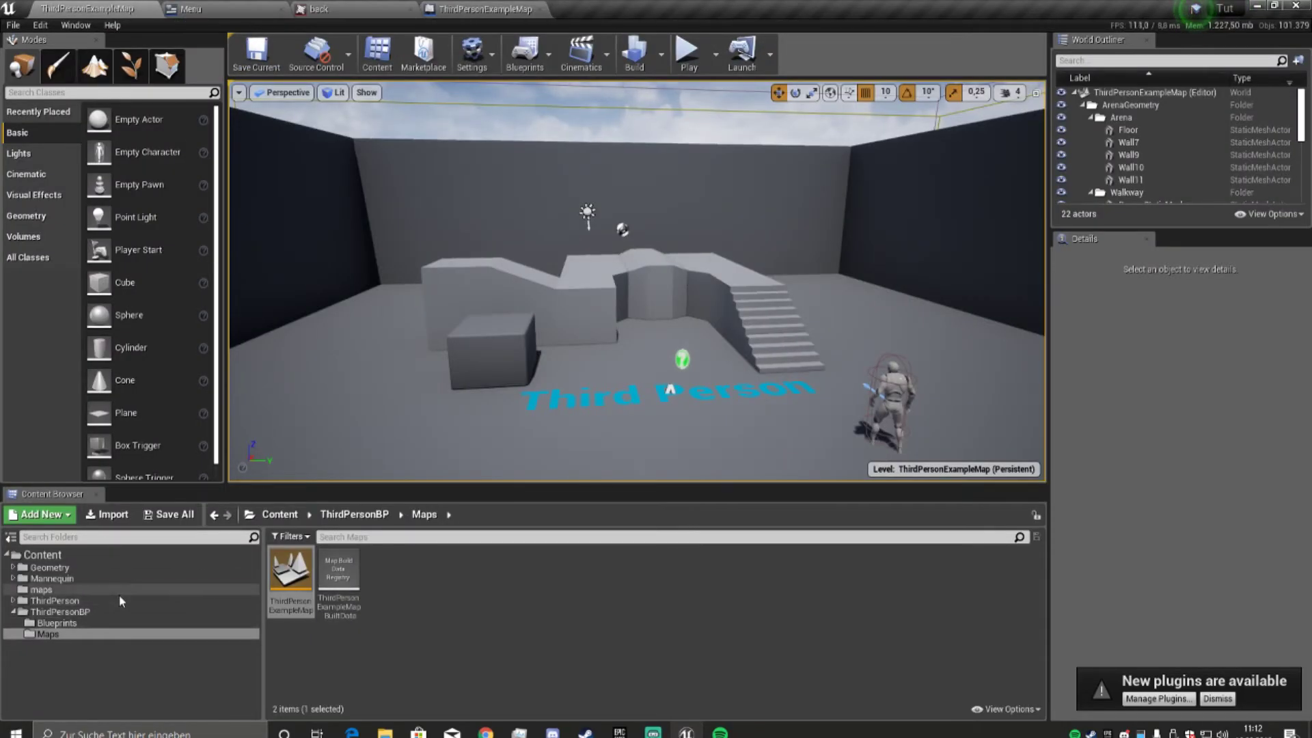
Open the Main map and play-test it, walking the character around ThirdPersonExampleMap.
double_click(387, 577)
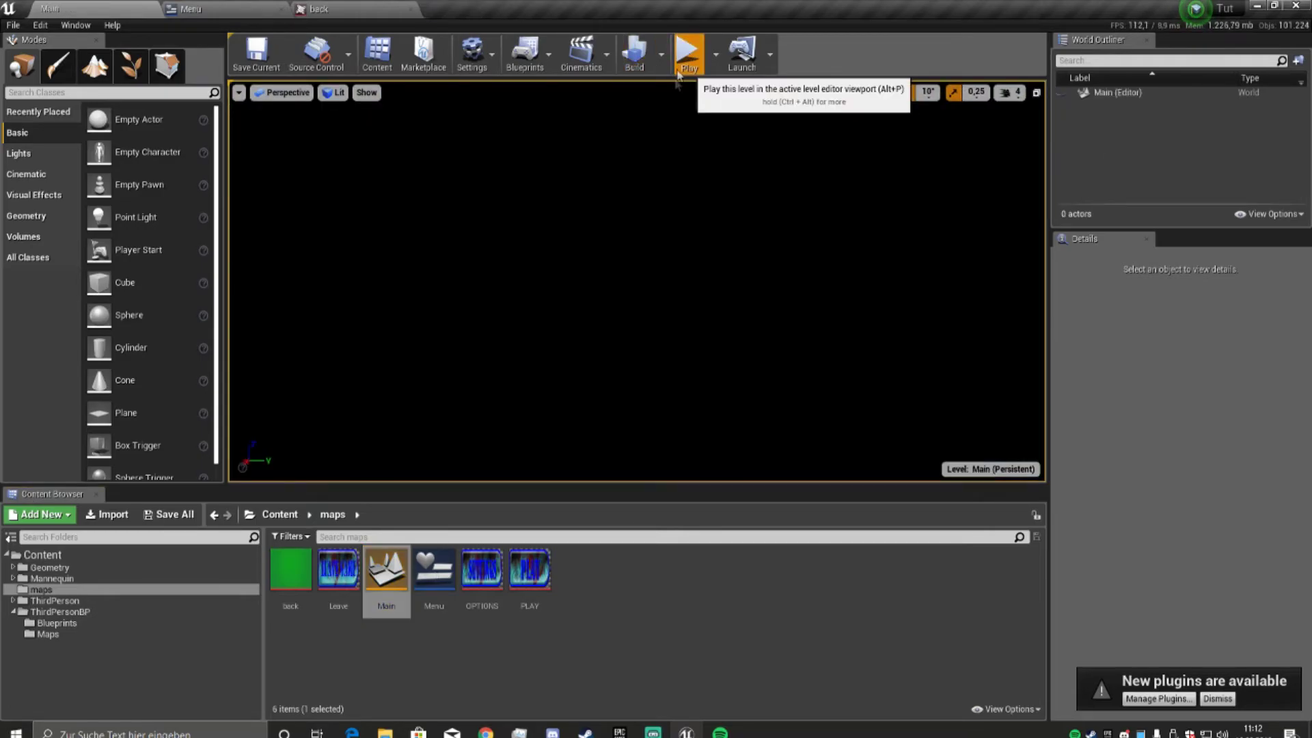
click(686, 55)
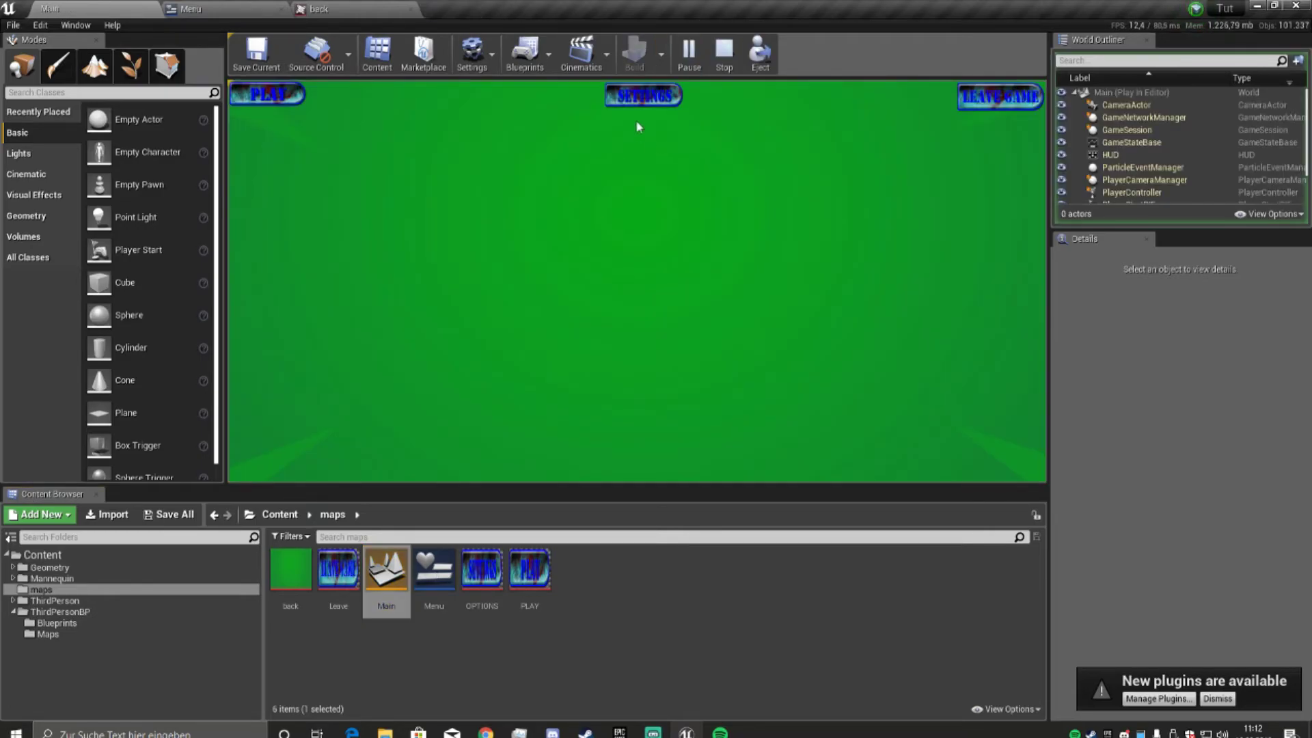
key(Escape)
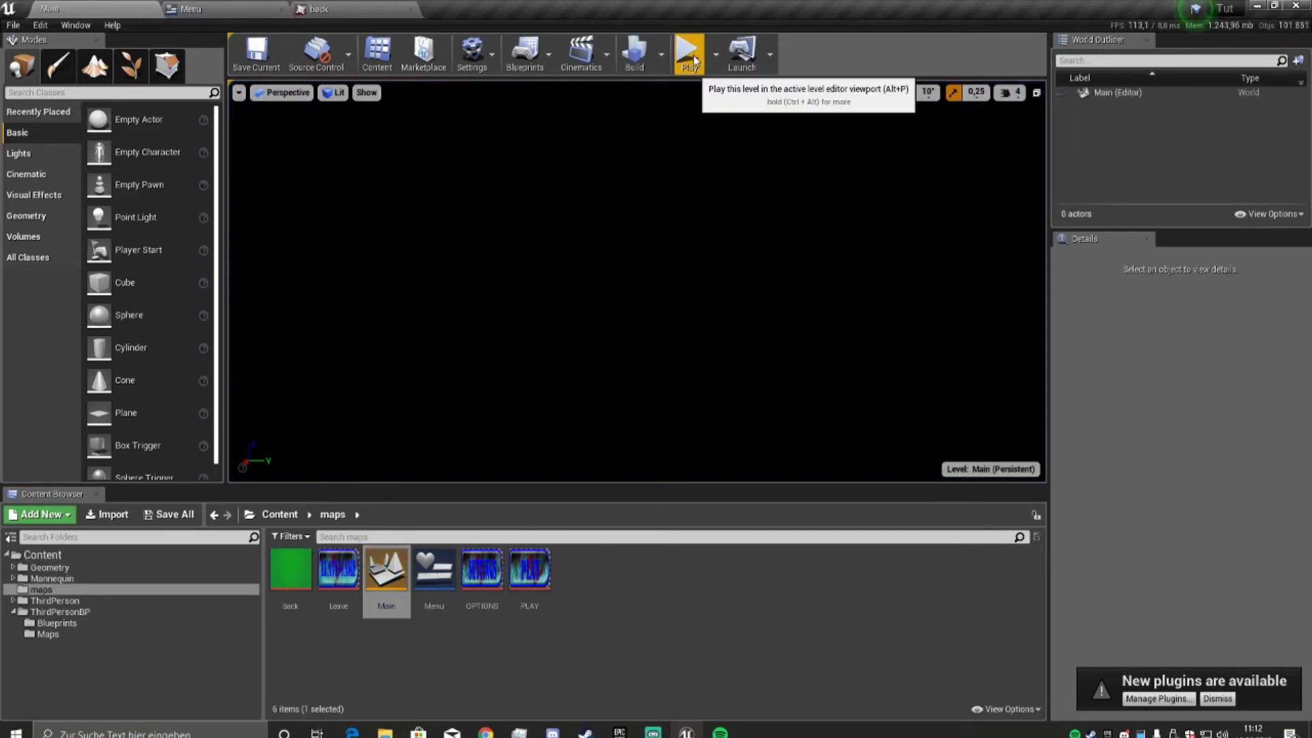
click(676, 72)
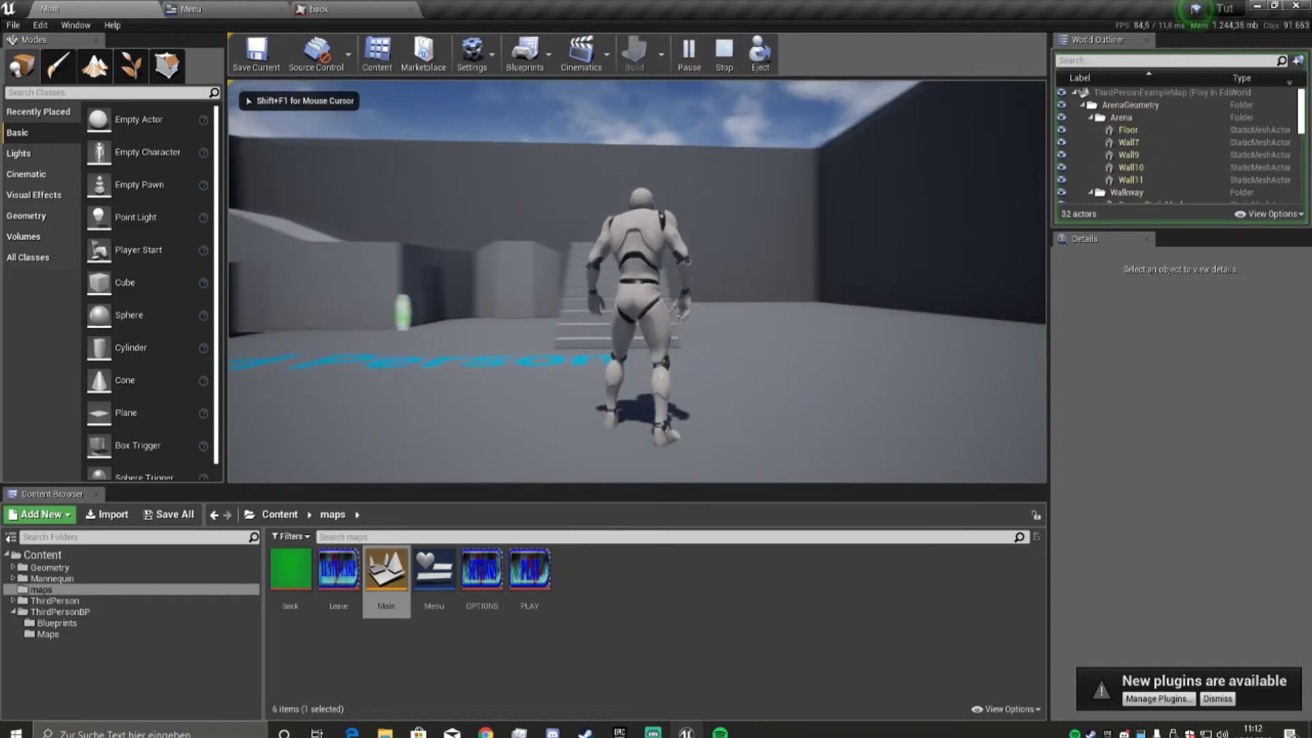
key(w)
key(w)
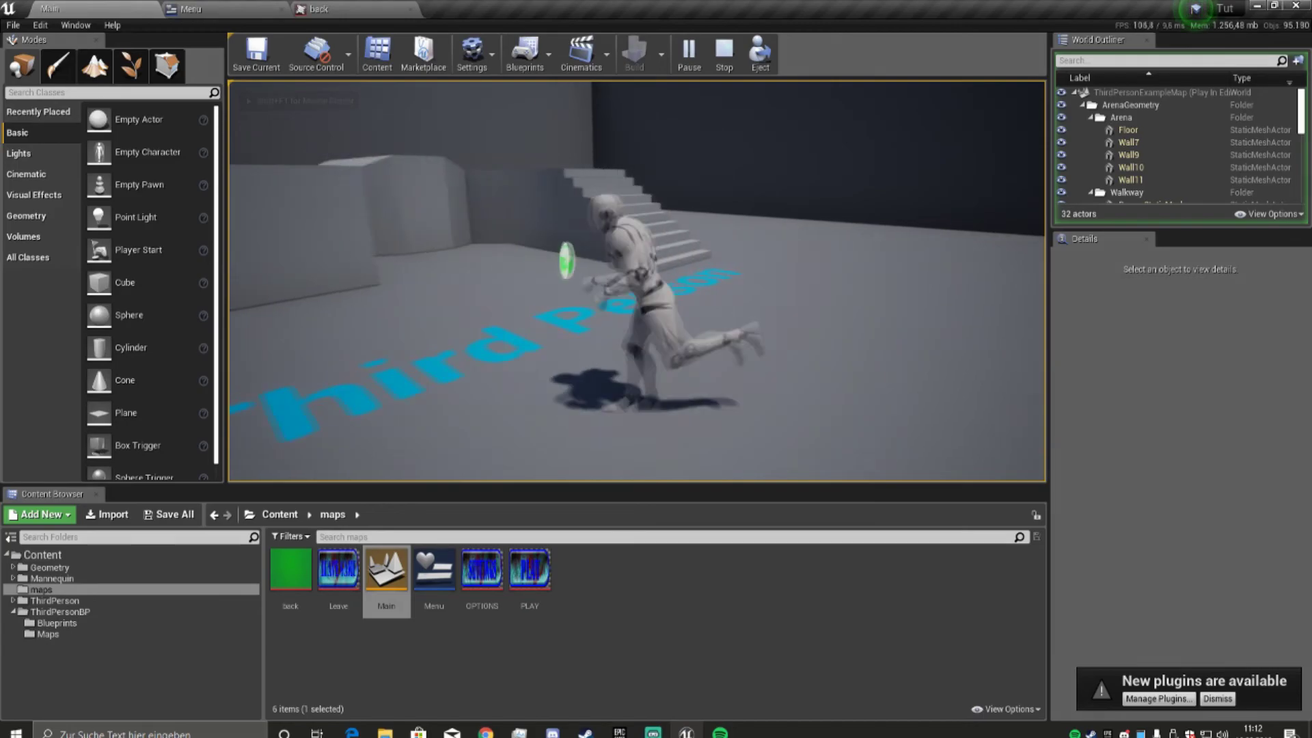
key(Escape)
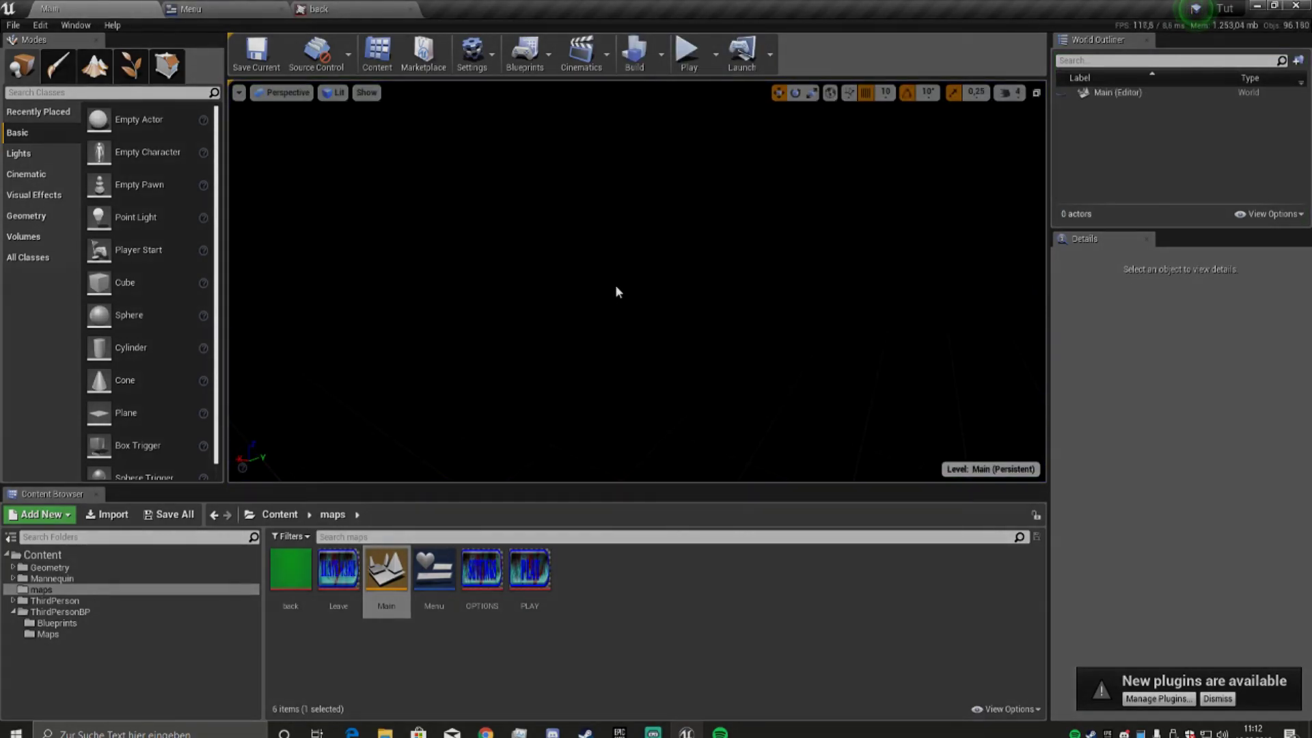